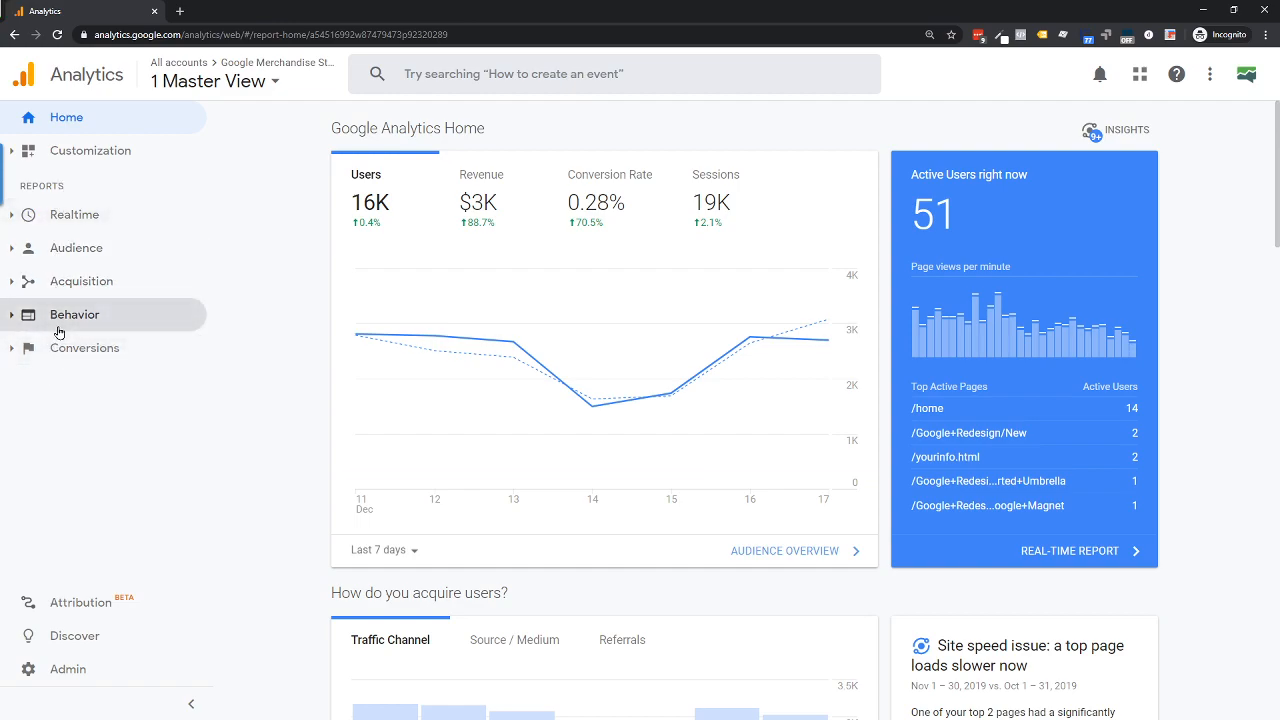
Open the custom reports list under Customization and start creating a new custom report.
{"action": "left_click", "coordinate": [86, 153]}
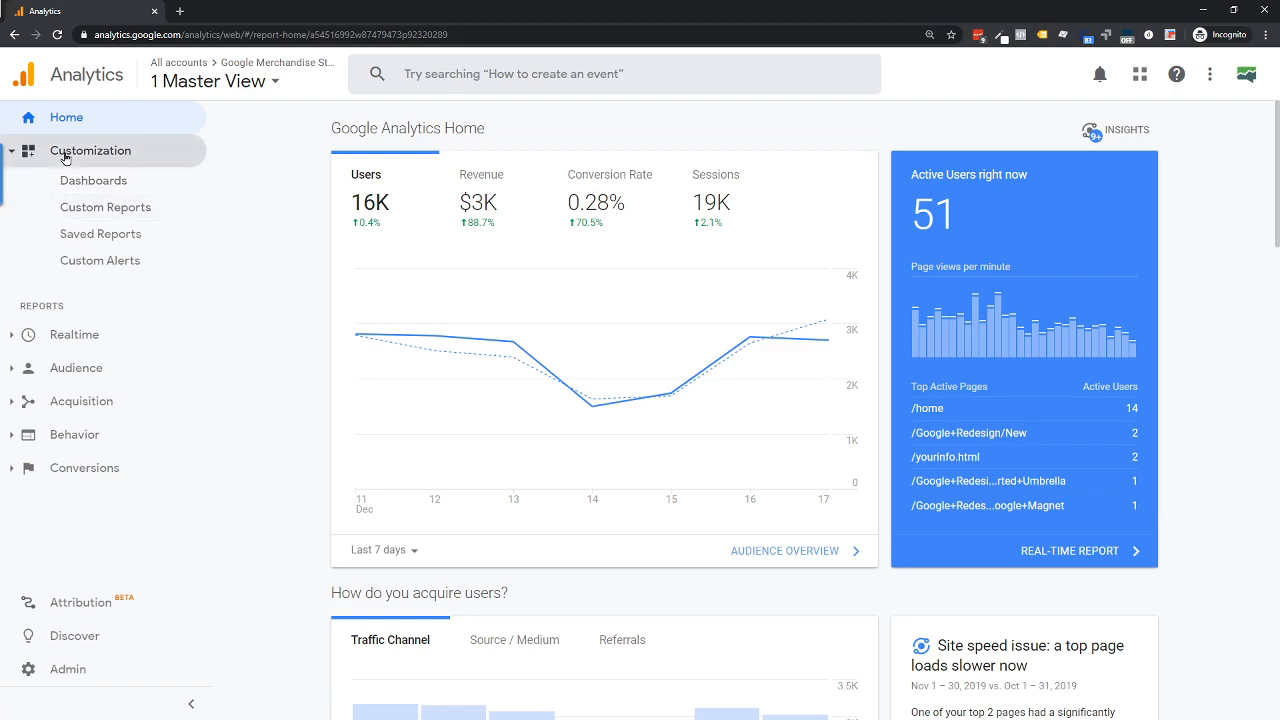
{"action": "left_click", "coordinate": [92, 220]}
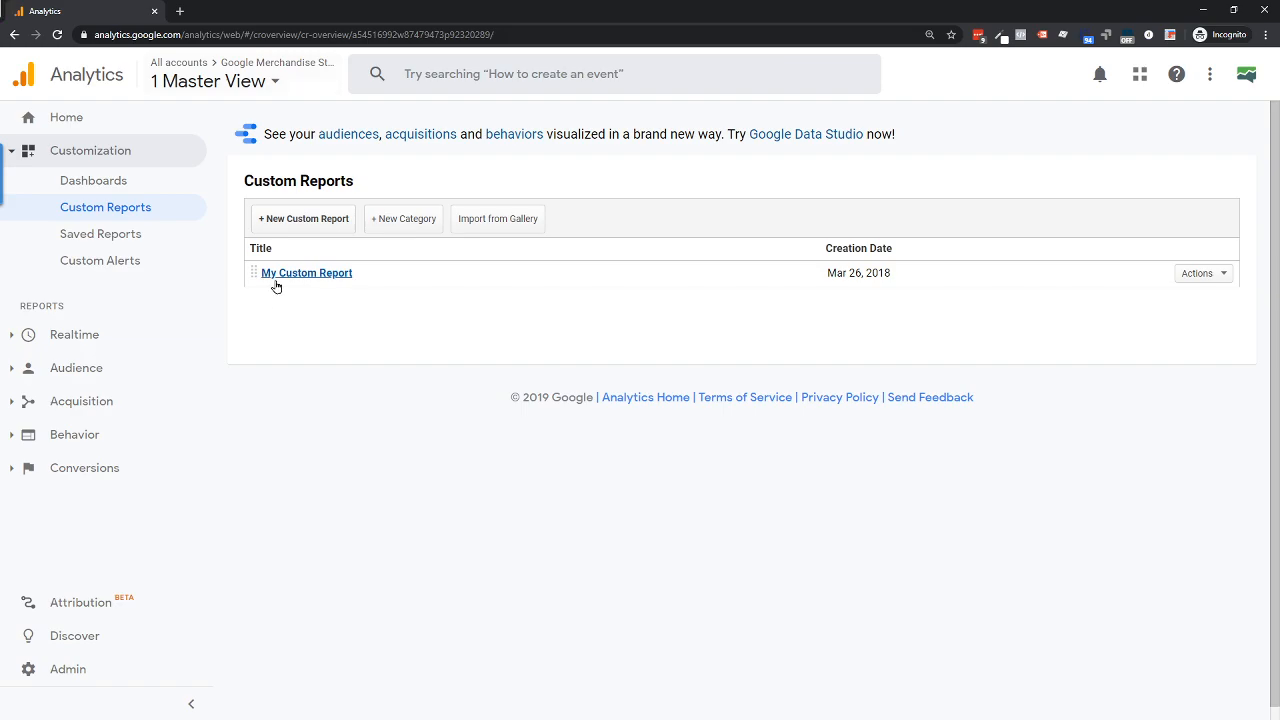
{"action": "left_click", "coordinate": [1222, 277]}
{"action": "left_click", "coordinate": [1077, 320]}
{"action": "left_click", "coordinate": [296, 220]}
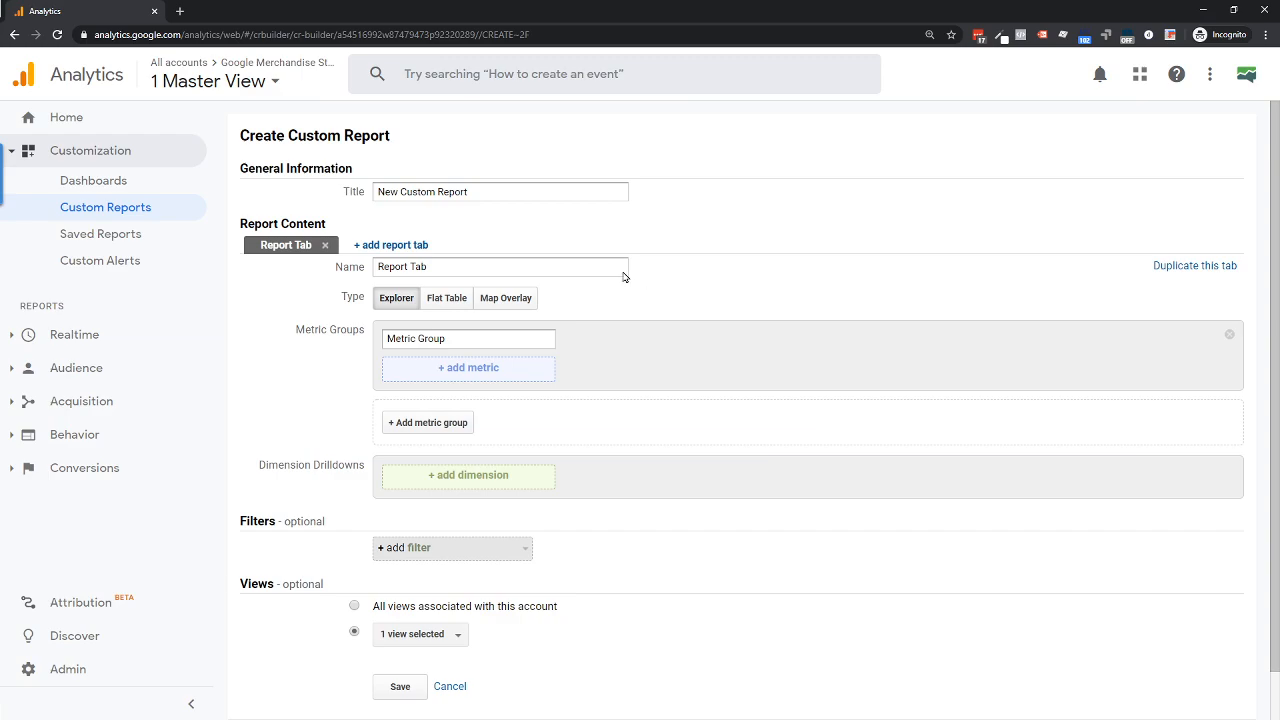
Title the report "Workshop Custom Report" and name its first report tab "User View".
{"action": "left_click_drag", "start_coordinate": [380, 191], "coordinate": [672, 198]}
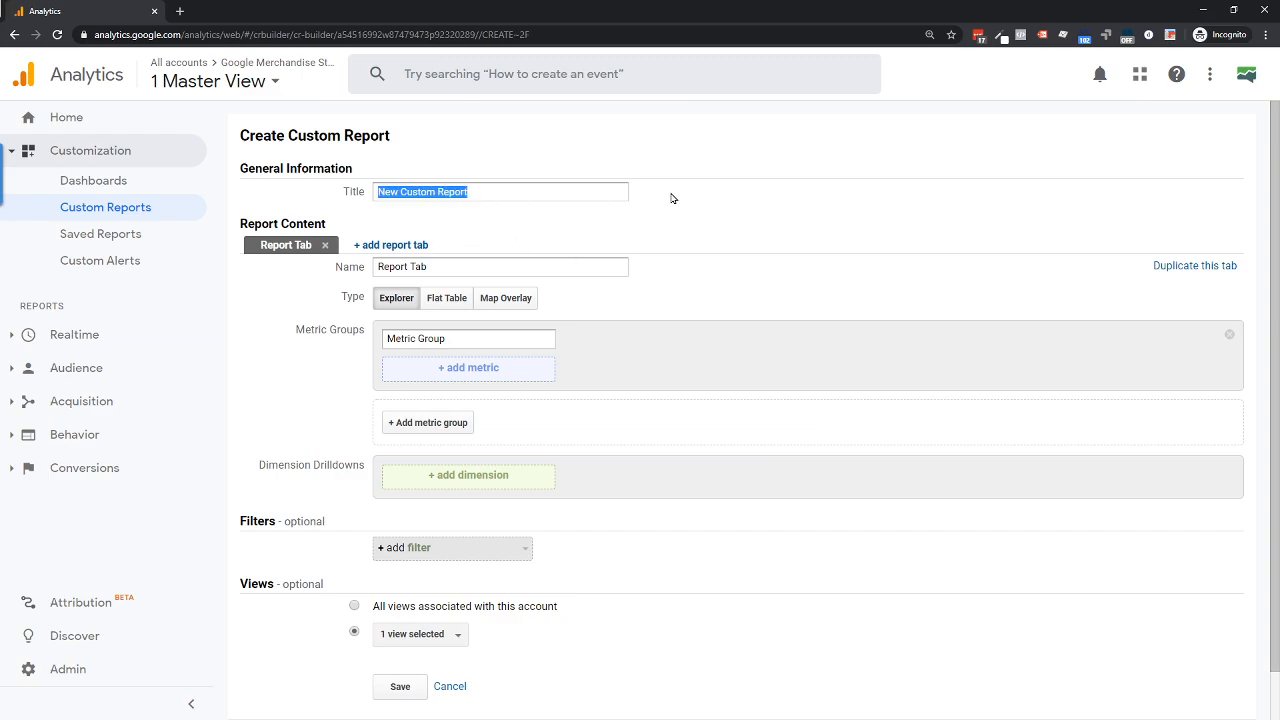
{"action": "type", "text": "Workshop Customer R"}
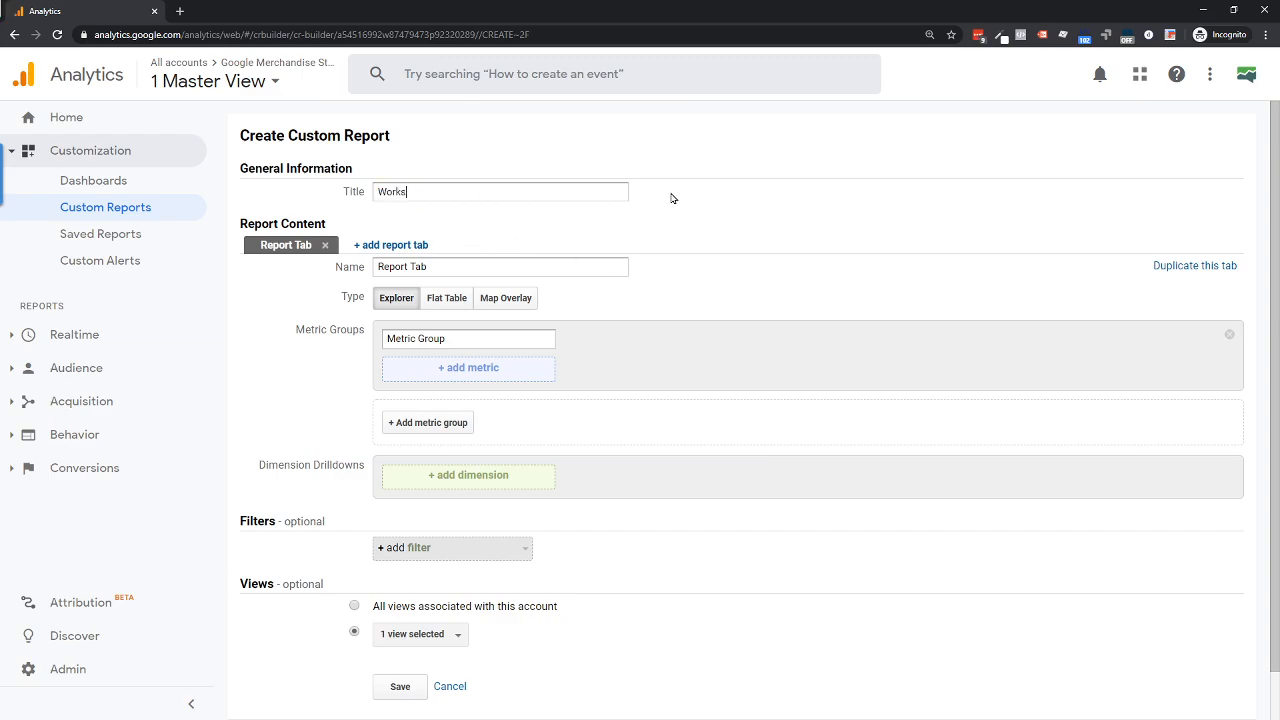
{"action": "key", "text": "BackSpace"}
{"action": "key", "text": "BackSpace"}
{"action": "key", "text": "BackSpace"}
{"action": "key", "text": "BackSpace"}
{"action": "left_click", "coordinate": [467, 268]}
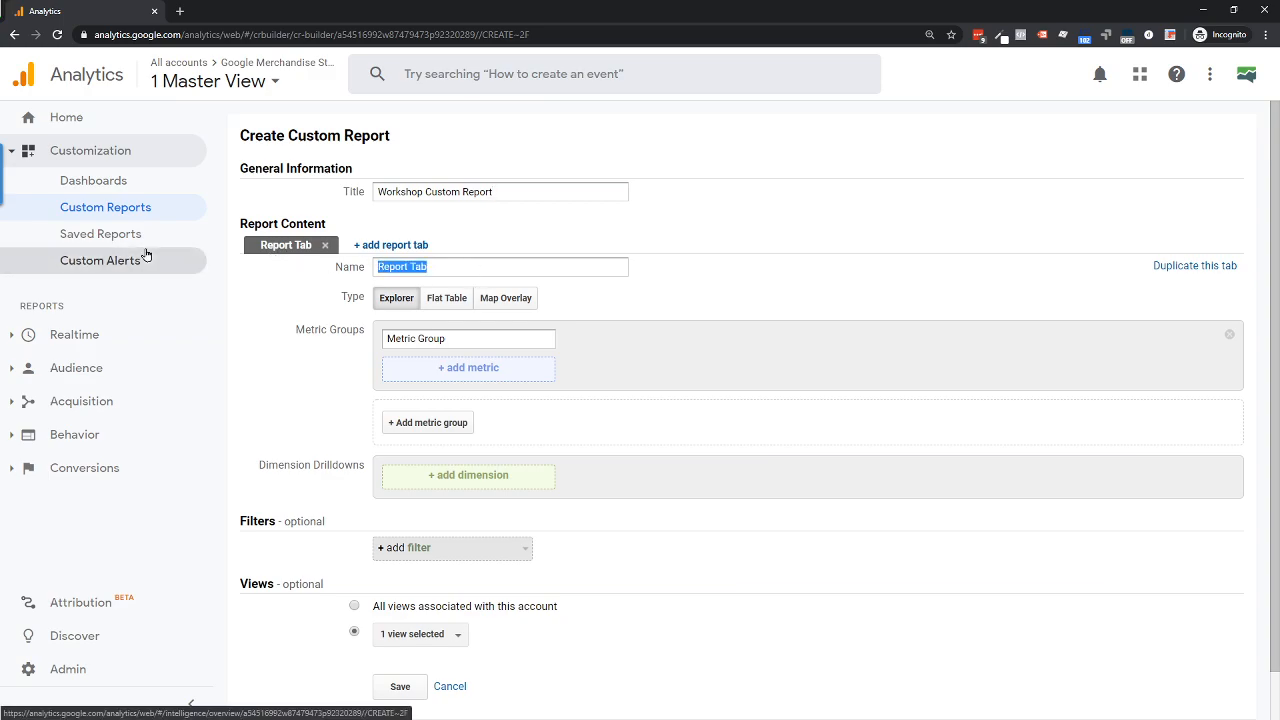
{"action": "type", "text": "User View"}
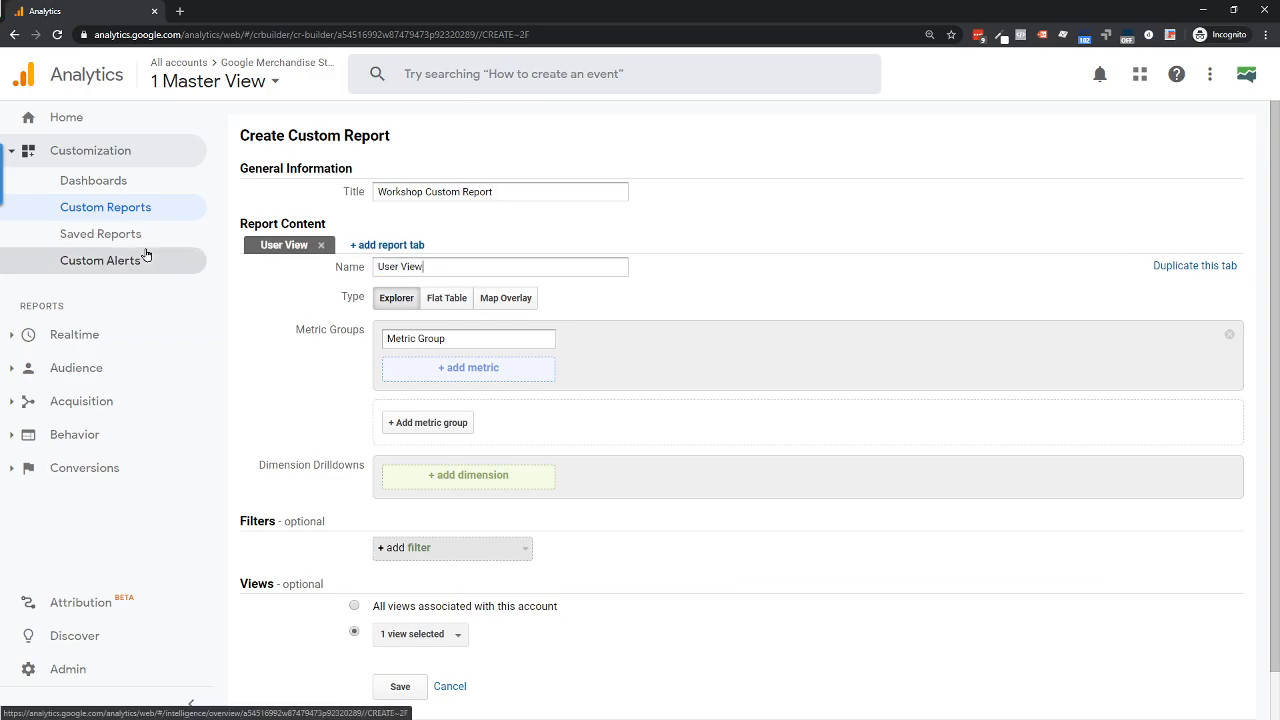
Add a second report tab named "Session View" and return to the User View tab.
{"action": "left_click", "coordinate": [395, 245]}
{"action": "left_click_drag", "start_coordinate": [462, 268], "coordinate": [333, 266]}
{"action": "type", "text": "Session View"}
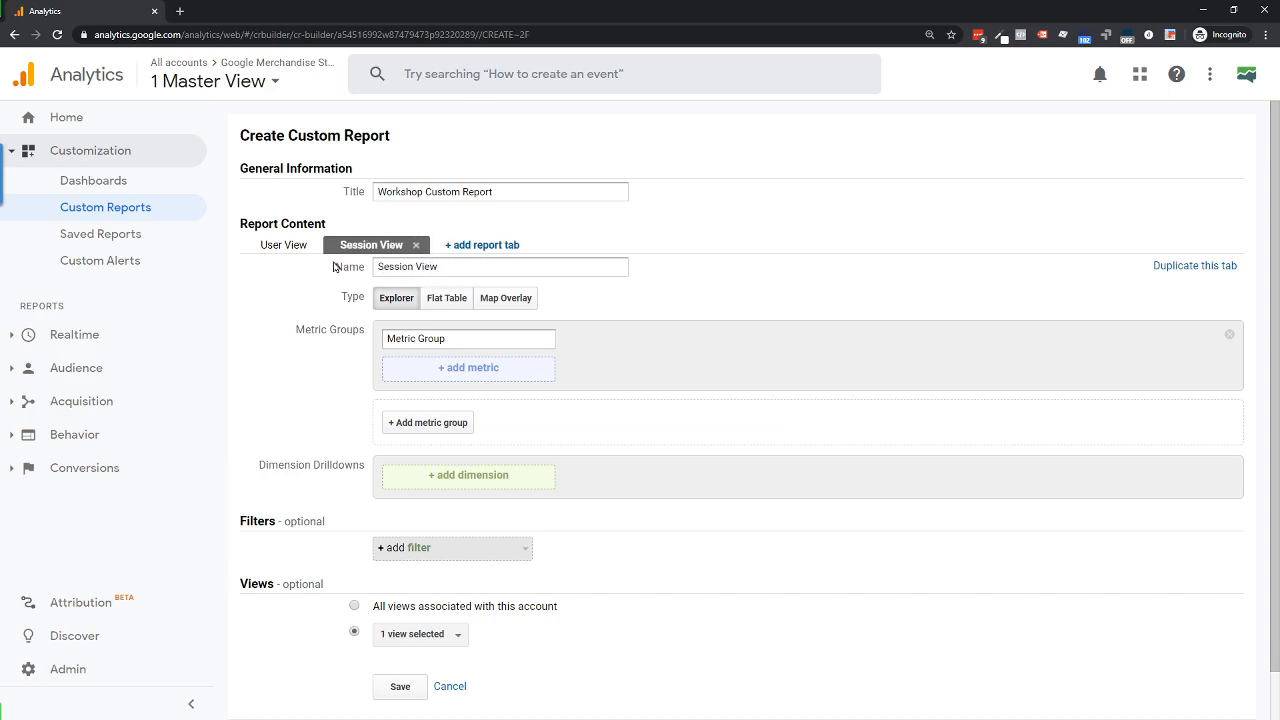
{"action": "left_click", "coordinate": [269, 254]}
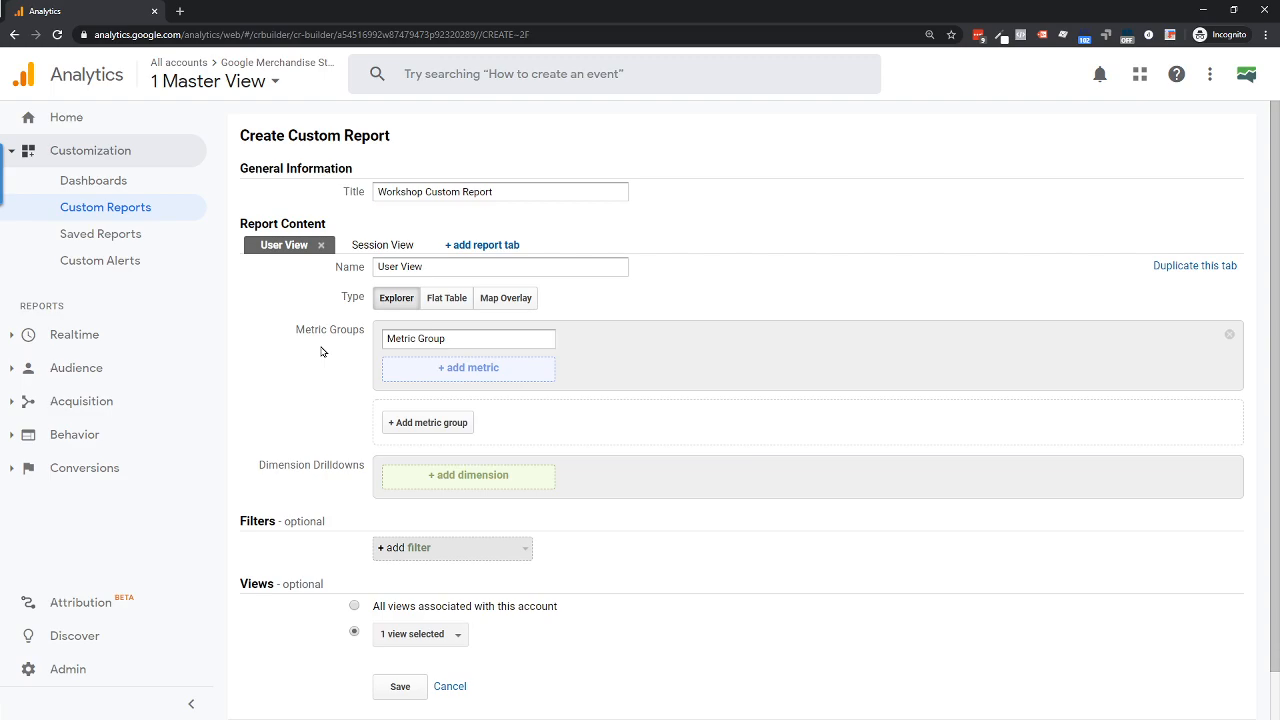
{"action": "left_click_drag", "start_coordinate": [293, 330], "coordinate": [328, 329]}
{"action": "left_click", "coordinate": [300, 420]}
{"action": "left_click_drag", "start_coordinate": [257, 465], "coordinate": [312, 467]}
{"action": "left_click", "coordinate": [318, 486]}
Add the Users metric to the User View tab's metric group.
{"action": "left_click", "coordinate": [442, 340]}
{"action": "left_click", "coordinate": [460, 376]}
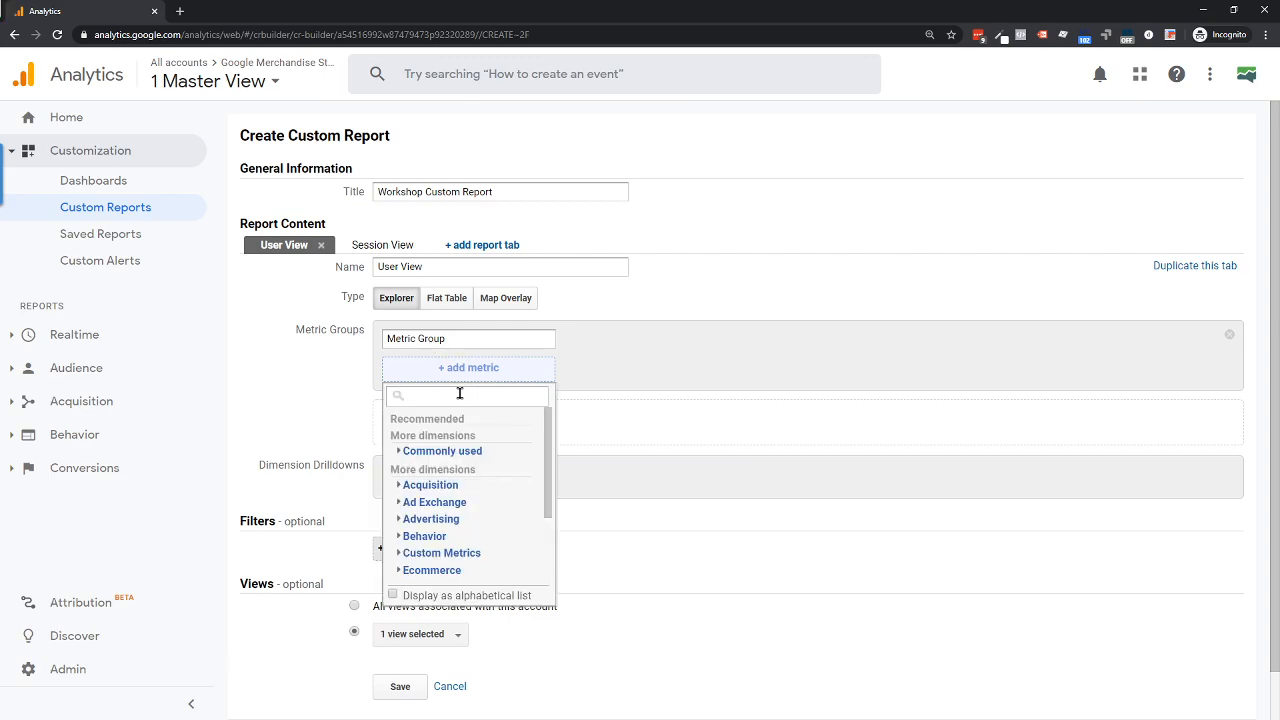
{"action": "type", "text": "user"}
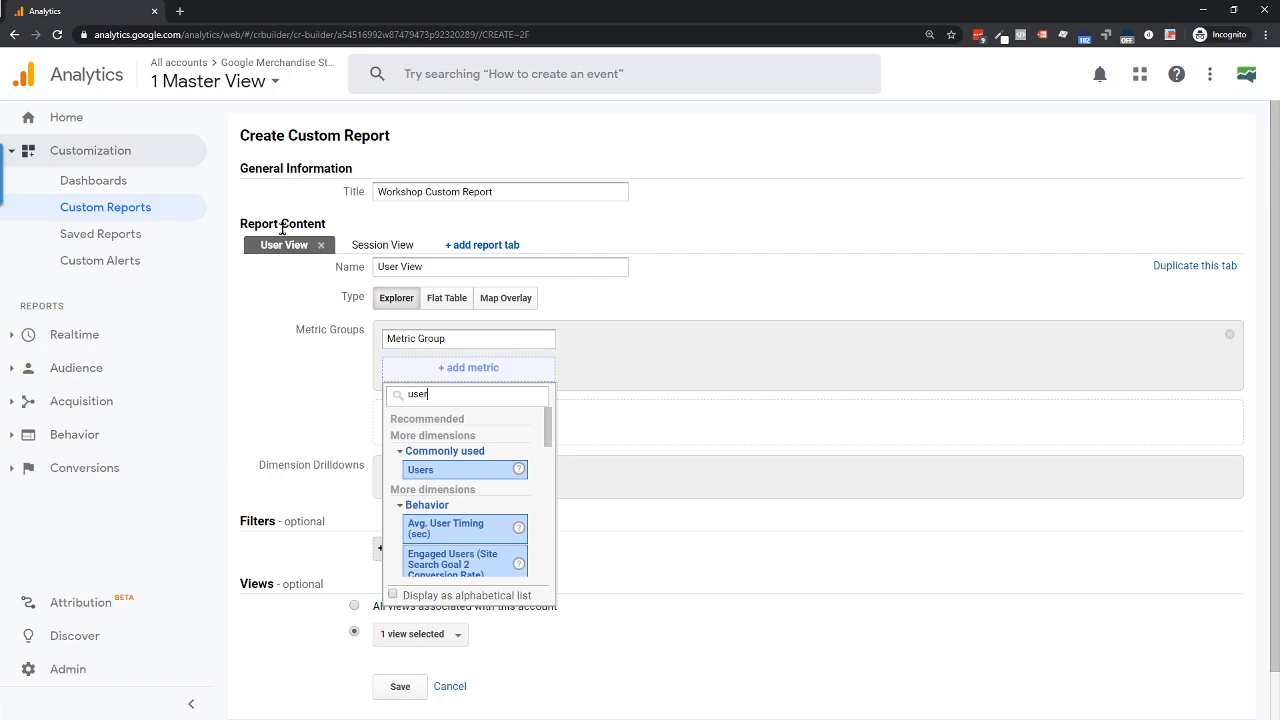
{"action": "left_click", "coordinate": [422, 470]}
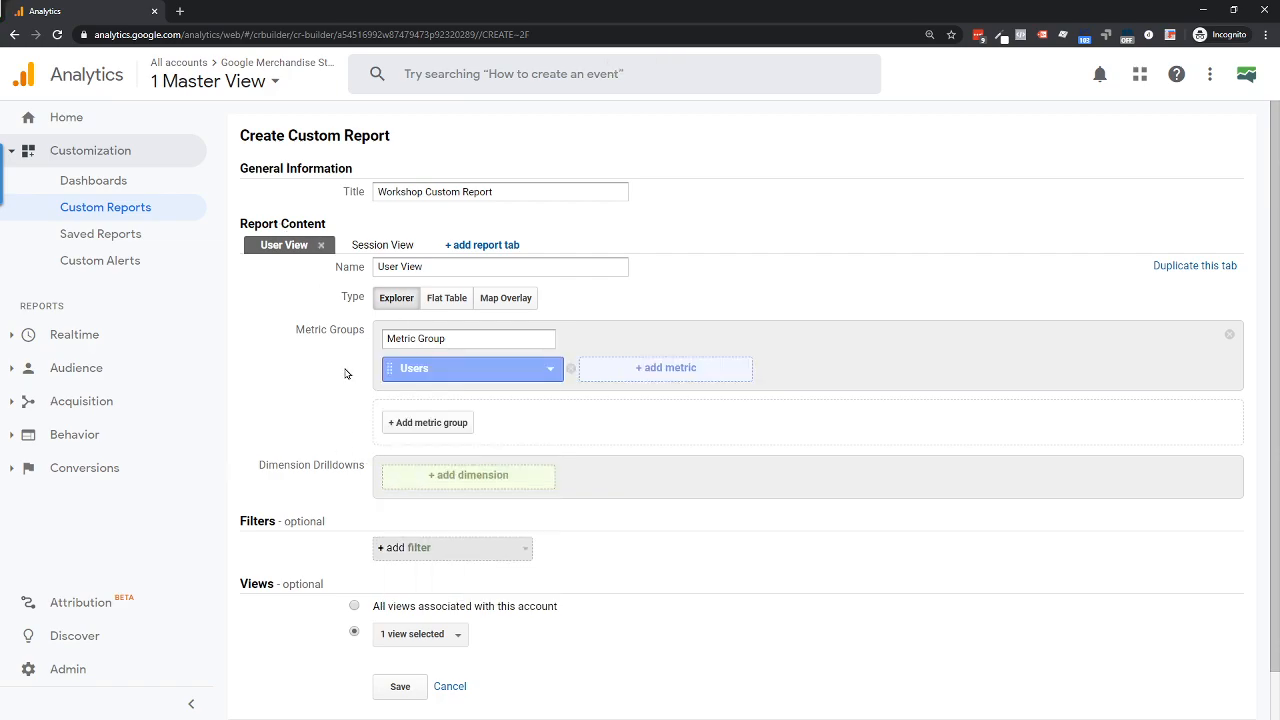
Add Campaign as the first dimension drilldown of the User View tab.
{"action": "left_click", "coordinate": [435, 485]}
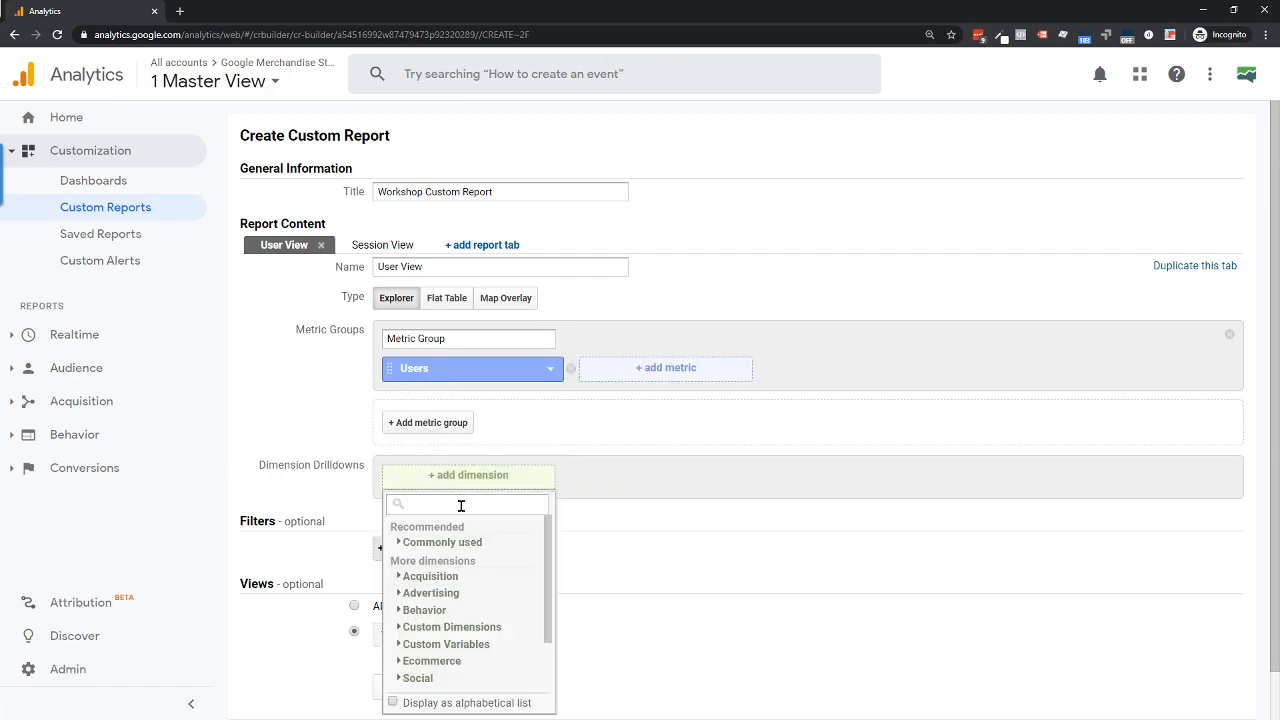
{"action": "type", "text": "source"}
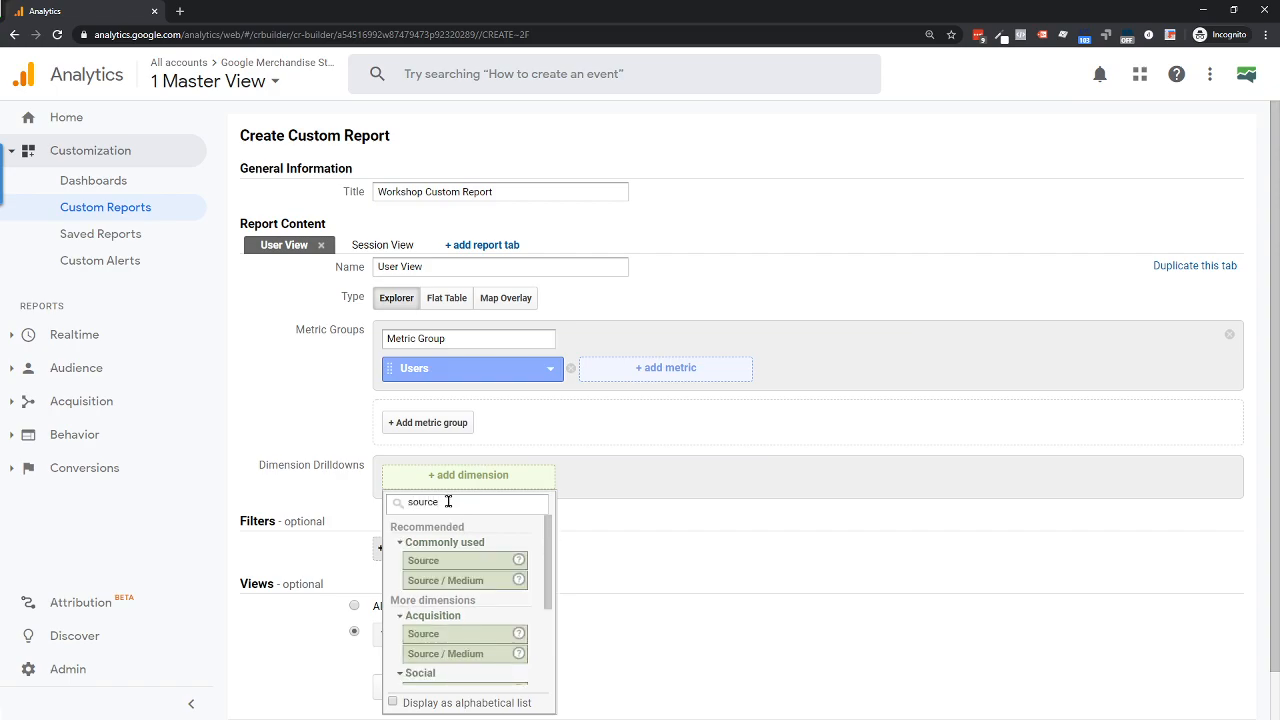
{"action": "left_click_drag", "start_coordinate": [466, 506], "coordinate": [346, 500]}
{"action": "type", "text": "campa"}
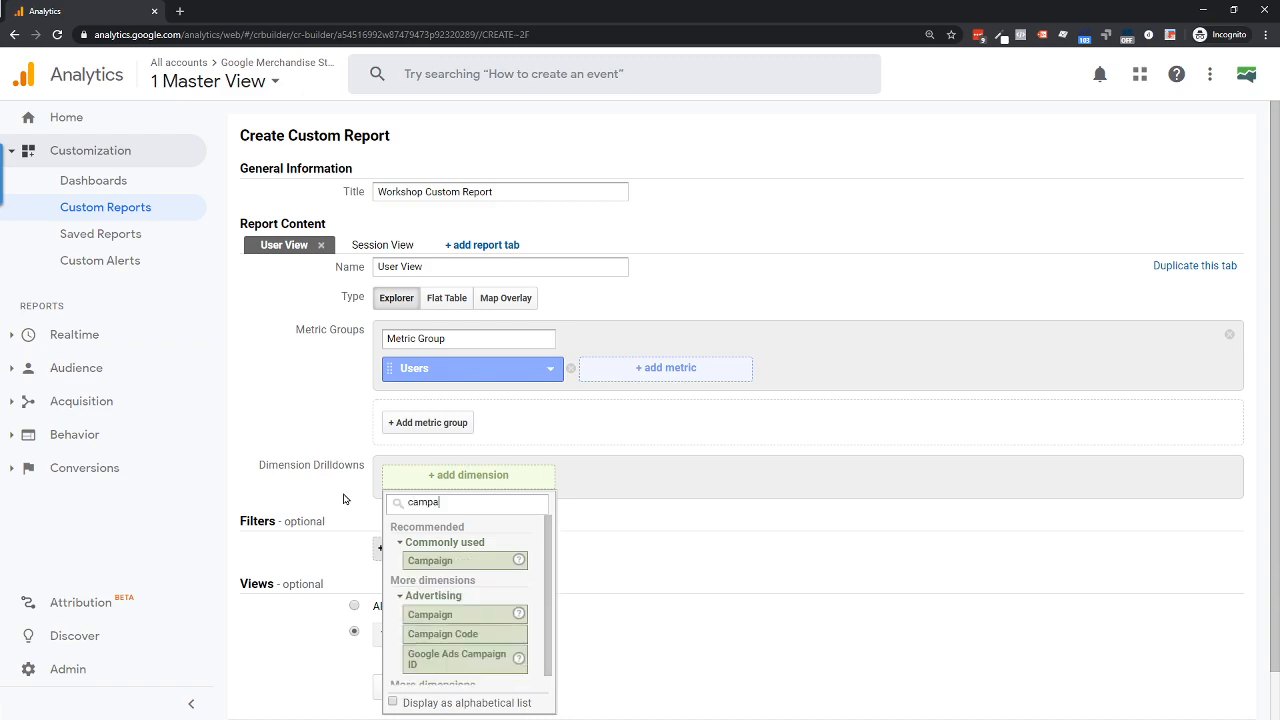
{"action": "left_click", "coordinate": [425, 562]}
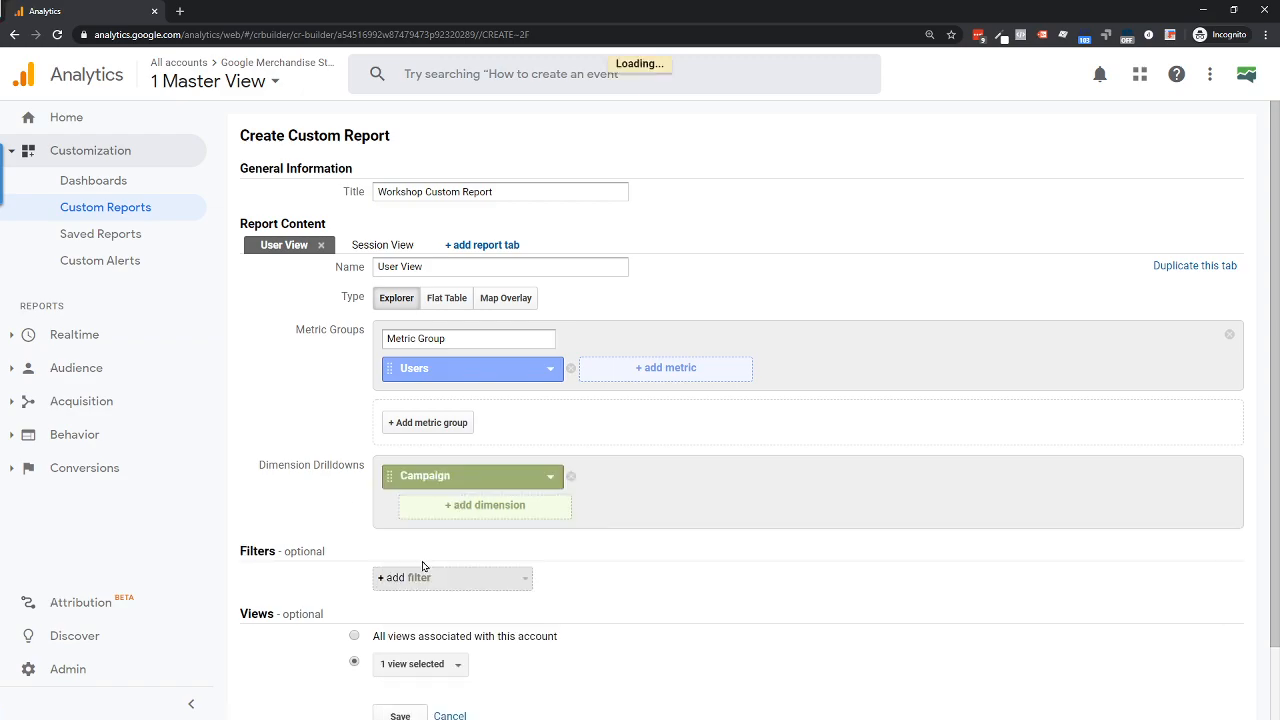
Add Source and Medium as the next dimension drilldowns beneath Campaign.
{"action": "left_click", "coordinate": [465, 514]}
{"action": "type", "text": "sou"}
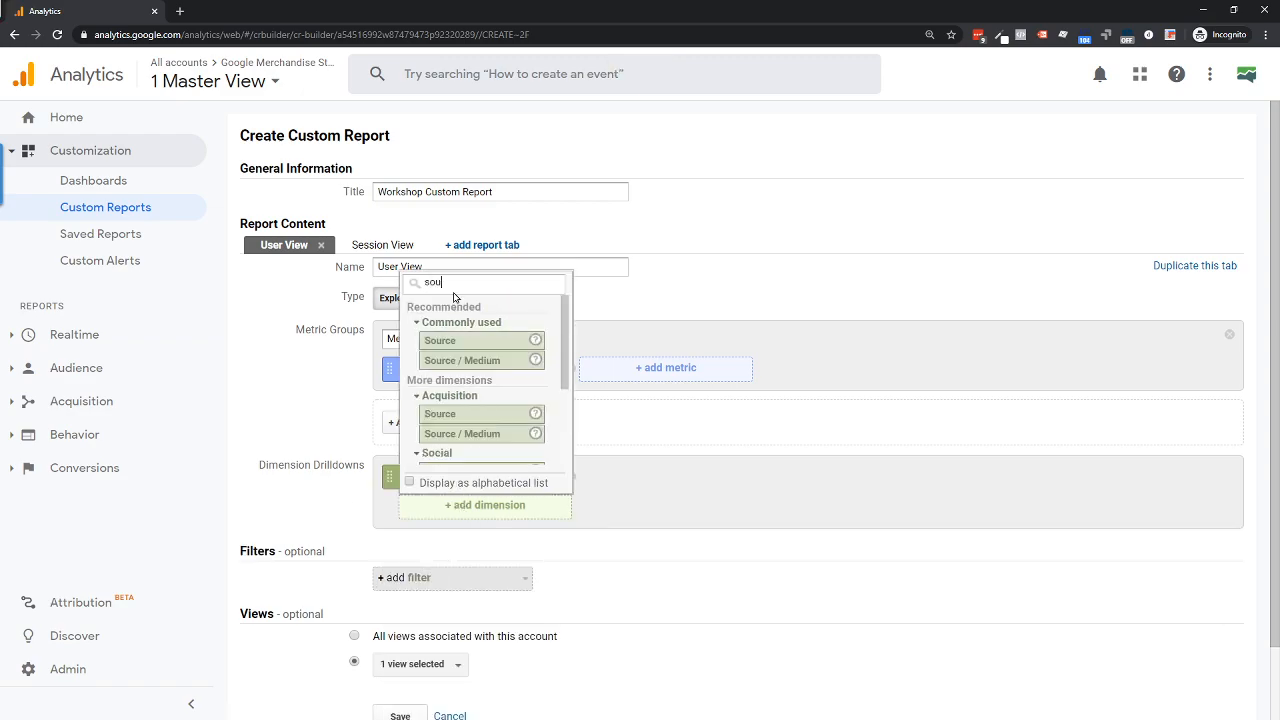
{"action": "left_click", "coordinate": [449, 340]}
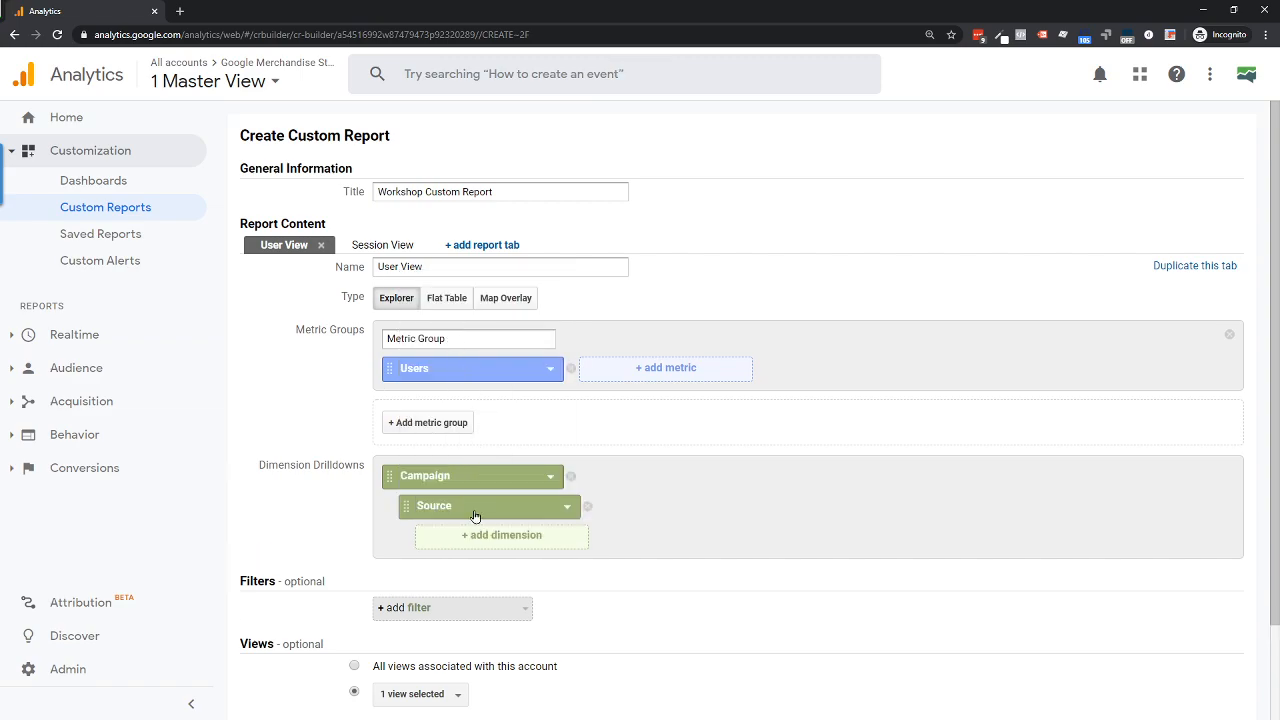
{"action": "left_click", "coordinate": [480, 536]}
{"action": "type", "text": "mediu"}
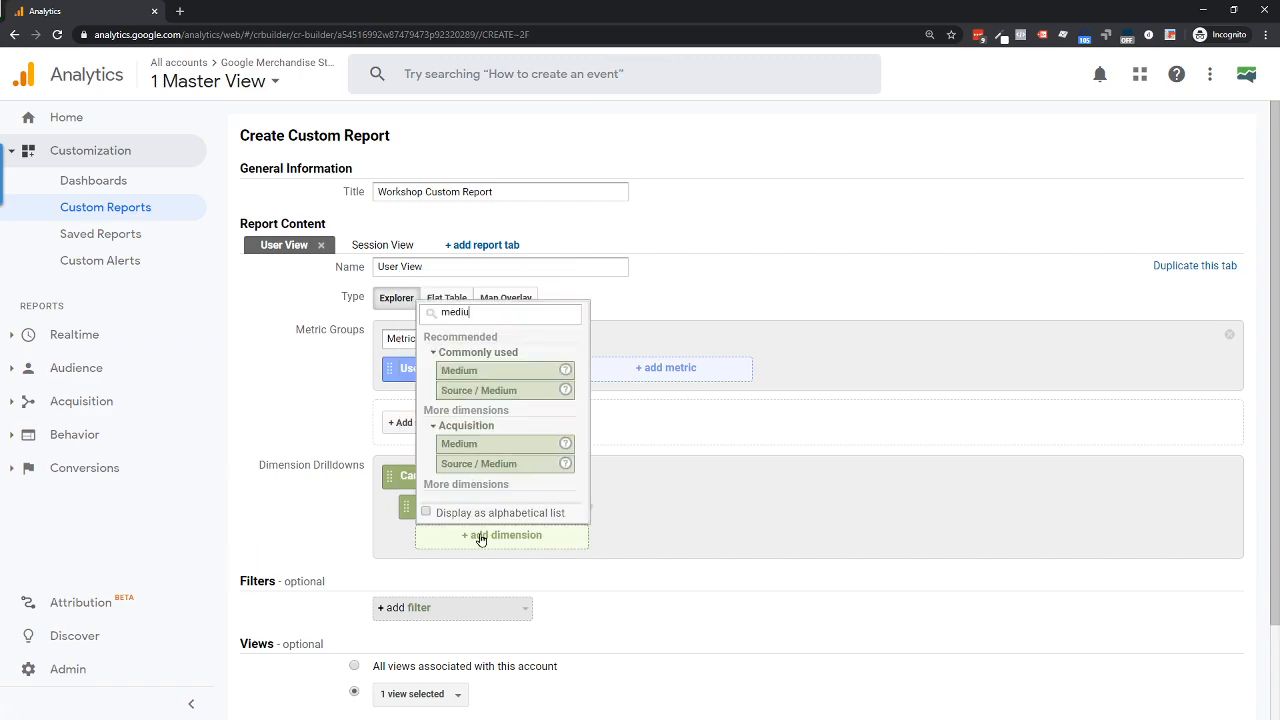
{"action": "left_click", "coordinate": [470, 371]}
Add Landing Page as the dimension drilldown beneath Medium.
{"action": "left_click", "coordinate": [502, 568]}
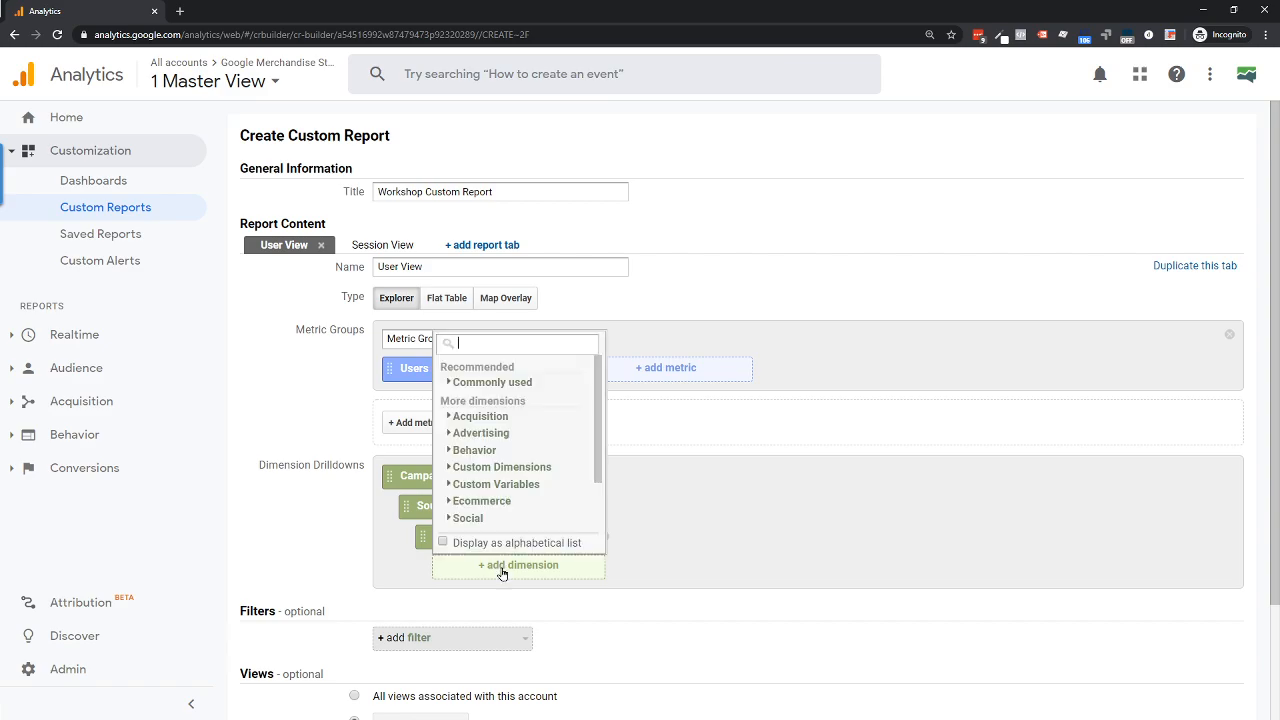
{"action": "type", "text": "landin"}
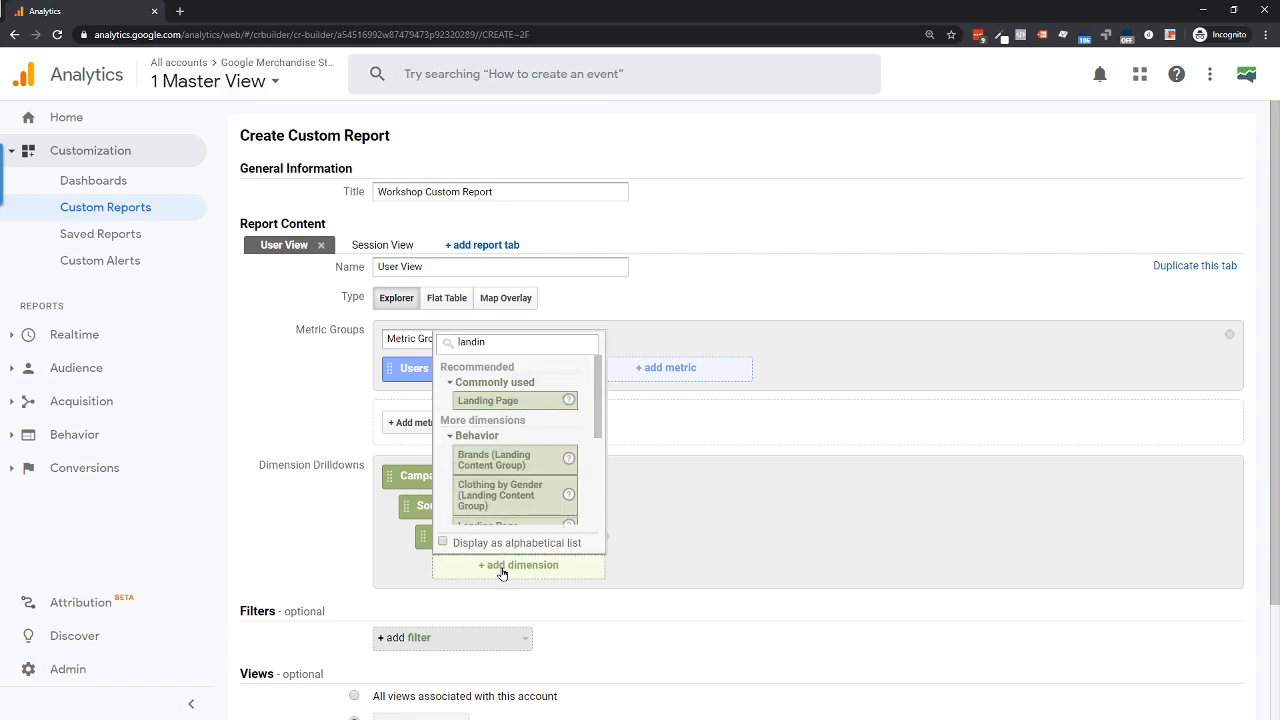
{"action": "left_click", "coordinate": [489, 405]}
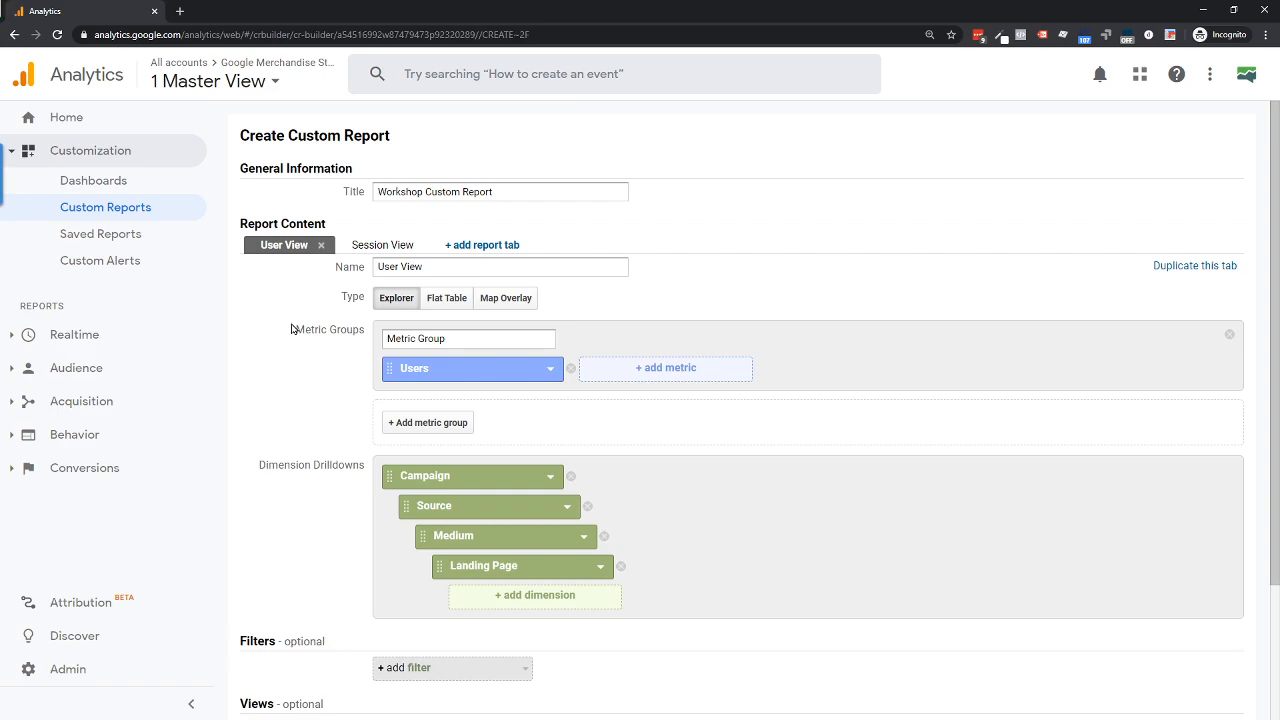
Include the "GDS Data Source (Marketing Only) (NO PARAMS)" view of MeasurementMarketing.io - 2019 among the report's selected views.
{"action": "scroll", "coordinate": [286, 372], "scroll_direction": "down", "scroll_amount": 1}
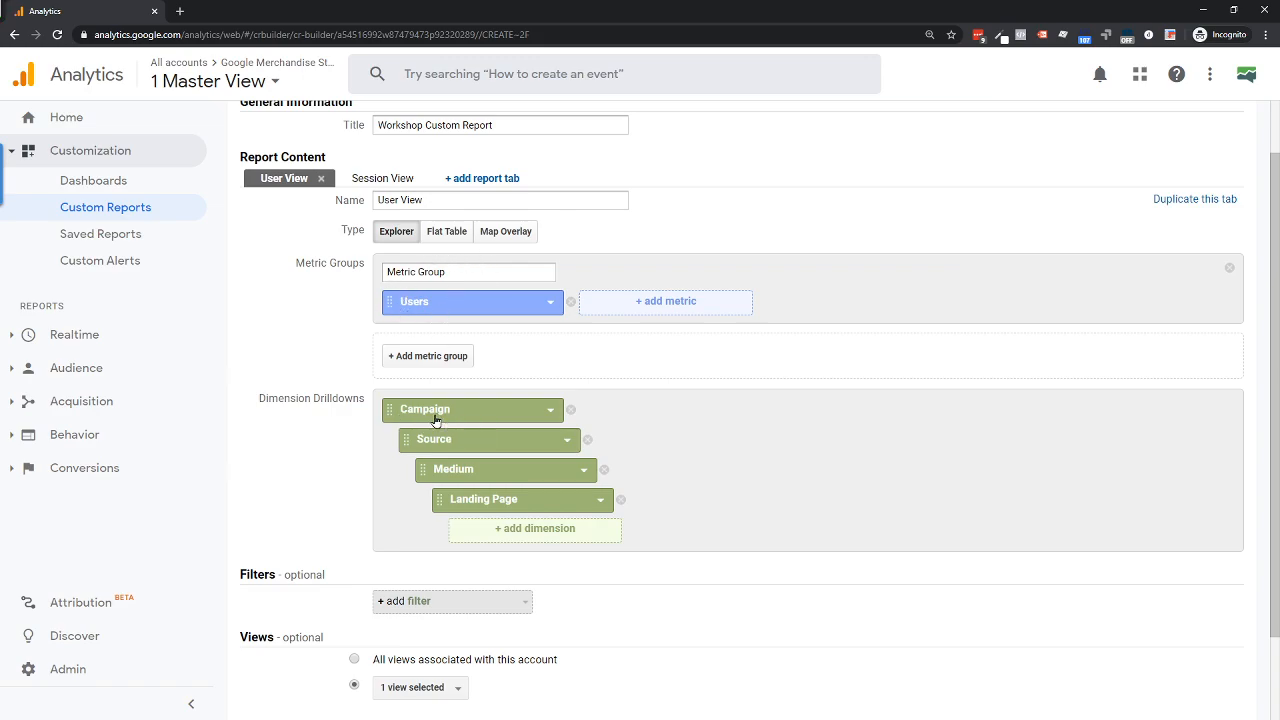
{"action": "scroll", "coordinate": [436, 420], "scroll_direction": "down", "scroll_amount": 1}
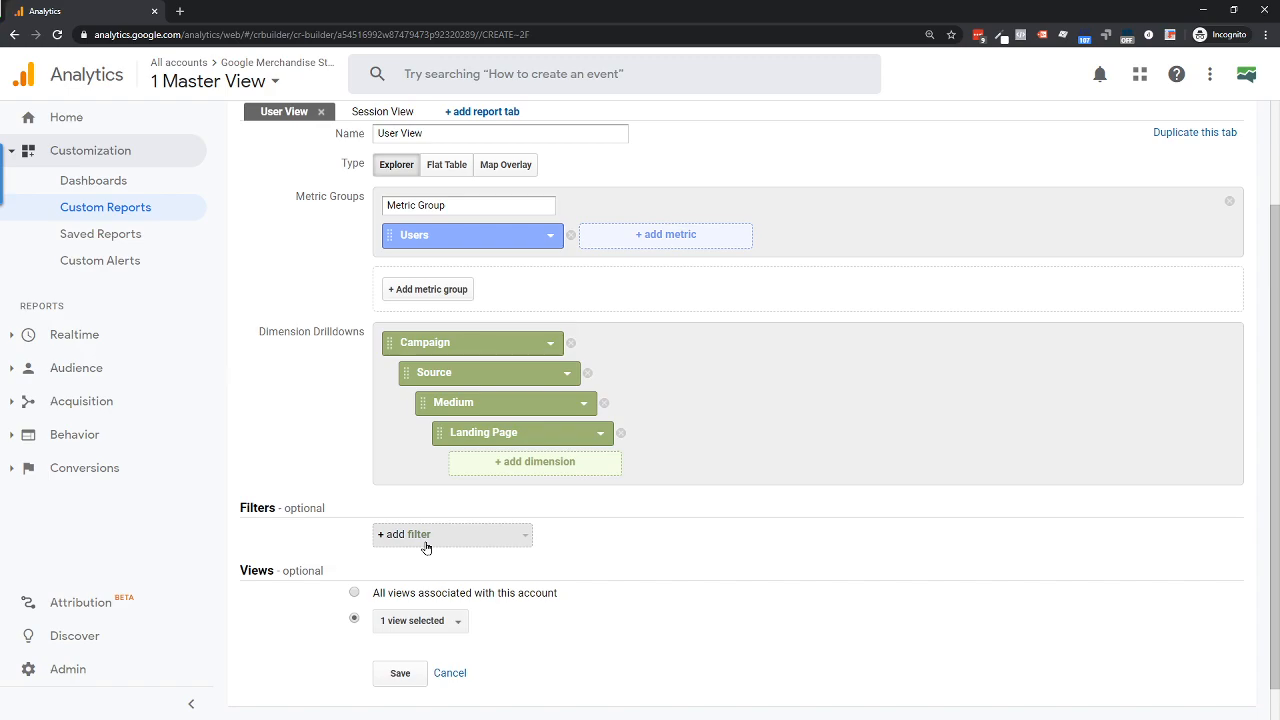
{"action": "scroll", "coordinate": [413, 542], "scroll_direction": "down", "scroll_amount": 1}
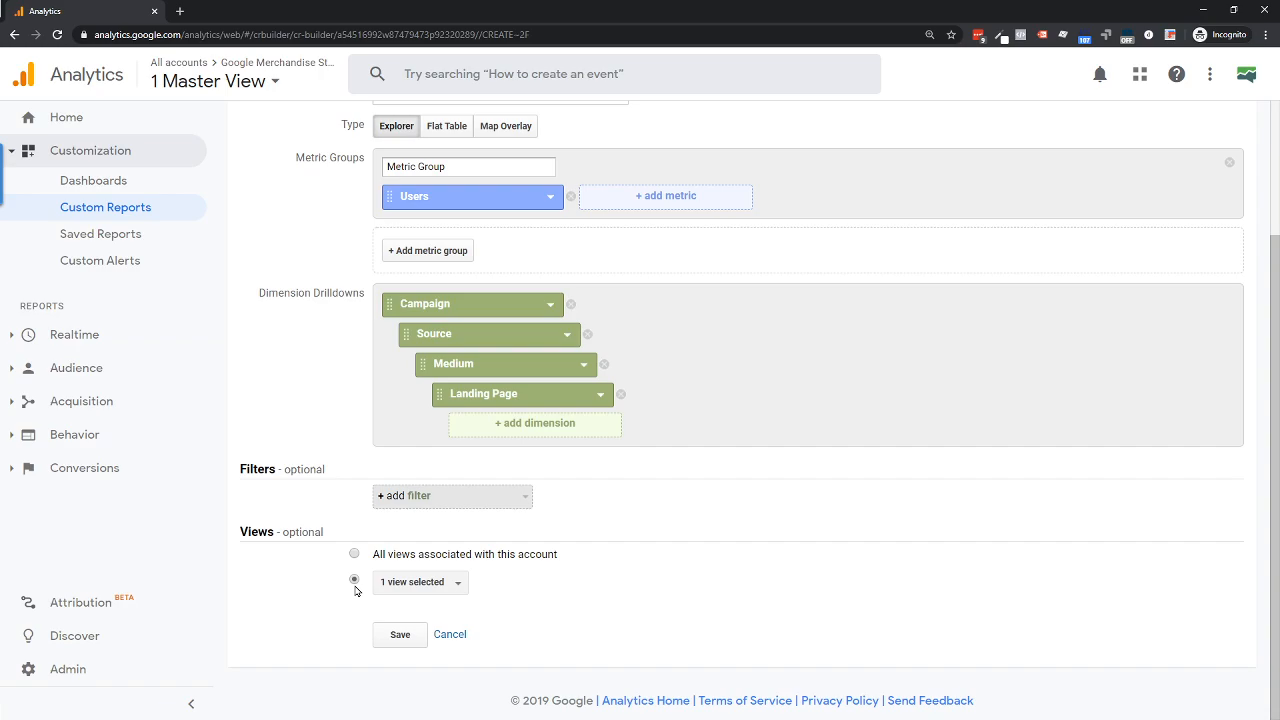
{"action": "left_click", "coordinate": [390, 582]}
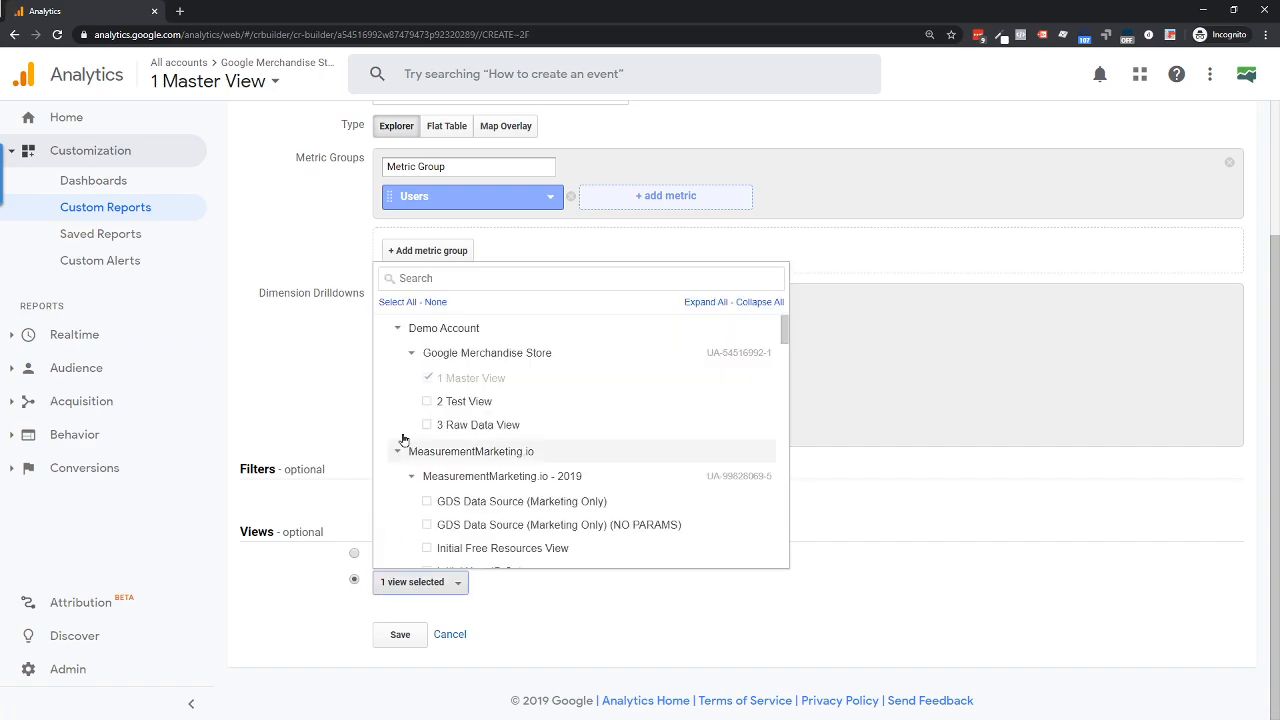
{"action": "left_click", "coordinate": [428, 526]}
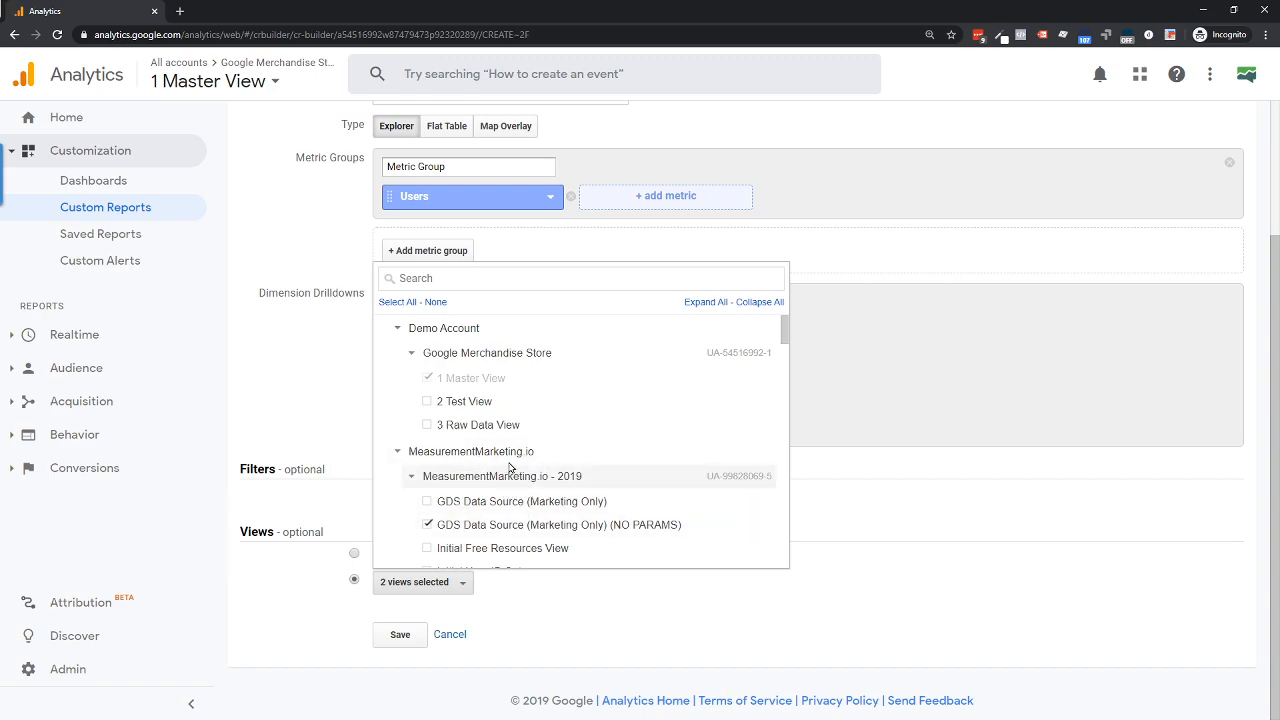
{"action": "left_click", "coordinate": [309, 579]}
Review the User View tab's settings and try to save the custom report.
{"action": "scroll", "coordinate": [347, 550], "scroll_direction": "up", "scroll_amount": 2}
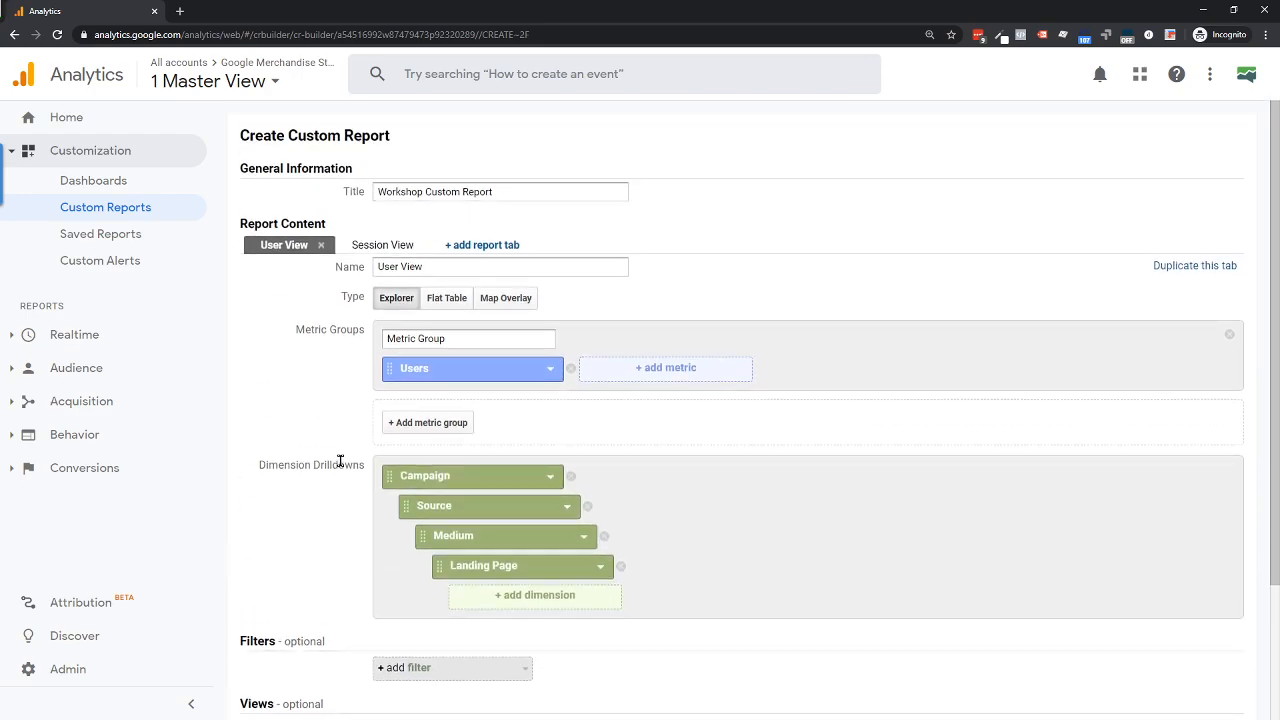
{"action": "scroll", "coordinate": [338, 457], "scroll_direction": "down", "scroll_amount": 2}
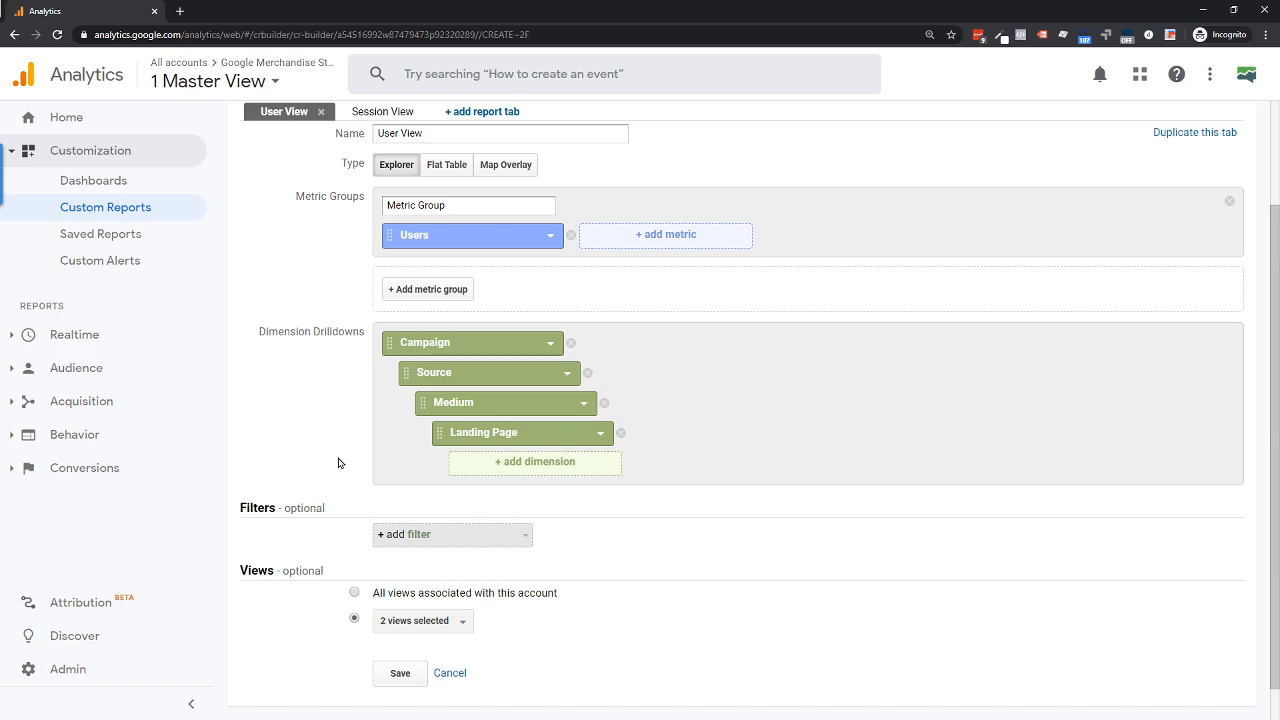
{"action": "scroll", "coordinate": [337, 460], "scroll_direction": "down", "scroll_amount": 1}
{"action": "scroll", "coordinate": [337, 455], "scroll_direction": "up", "scroll_amount": 3}
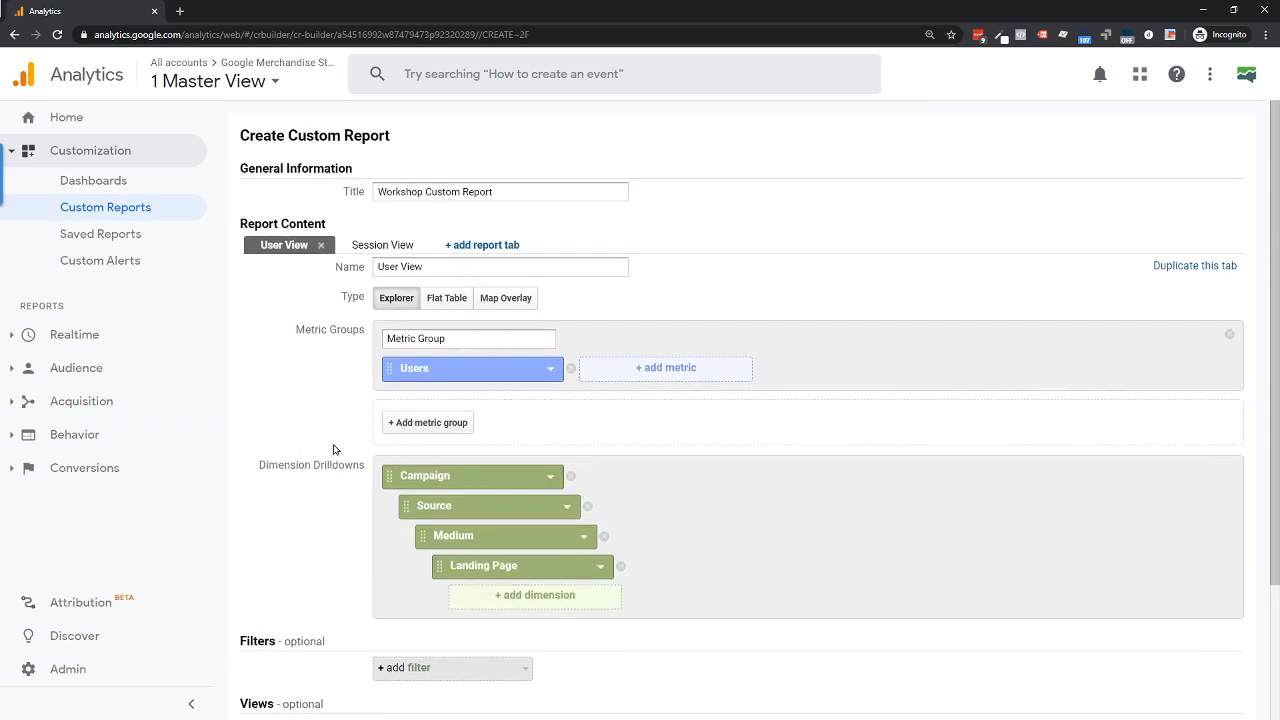
{"action": "scroll", "coordinate": [330, 385], "scroll_direction": "down", "scroll_amount": 4}
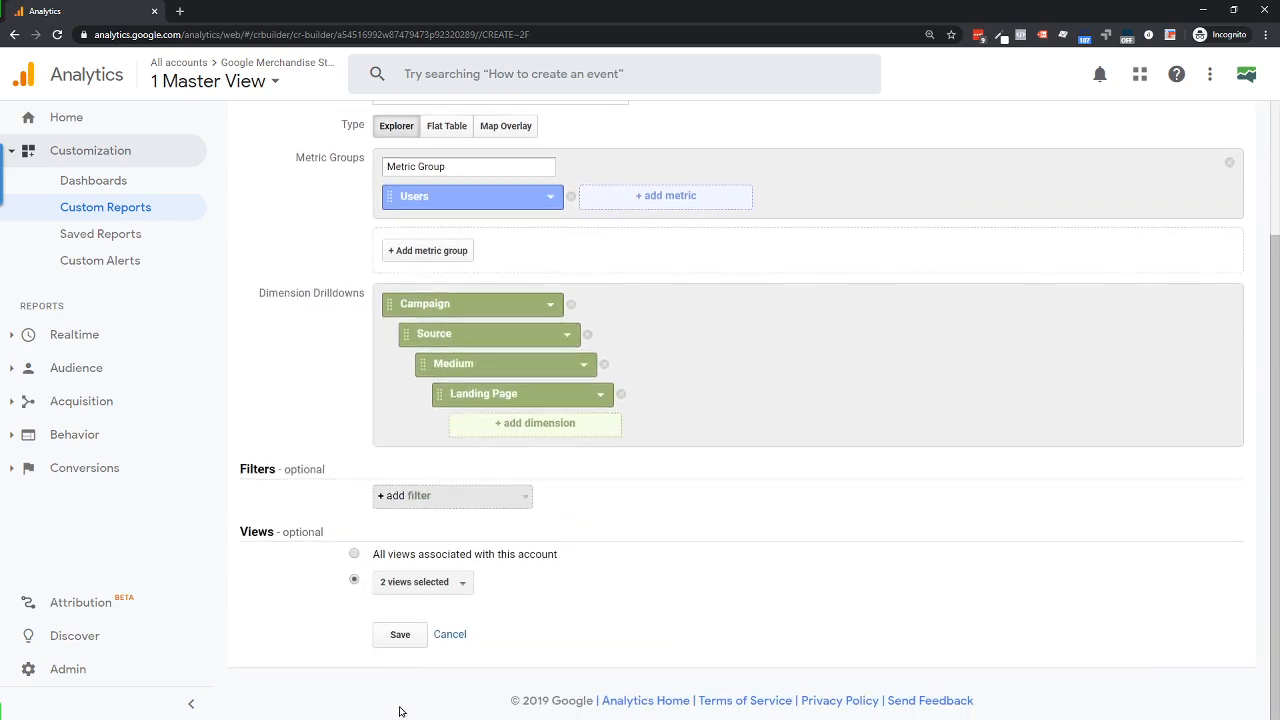
{"action": "left_click", "coordinate": [399, 638]}
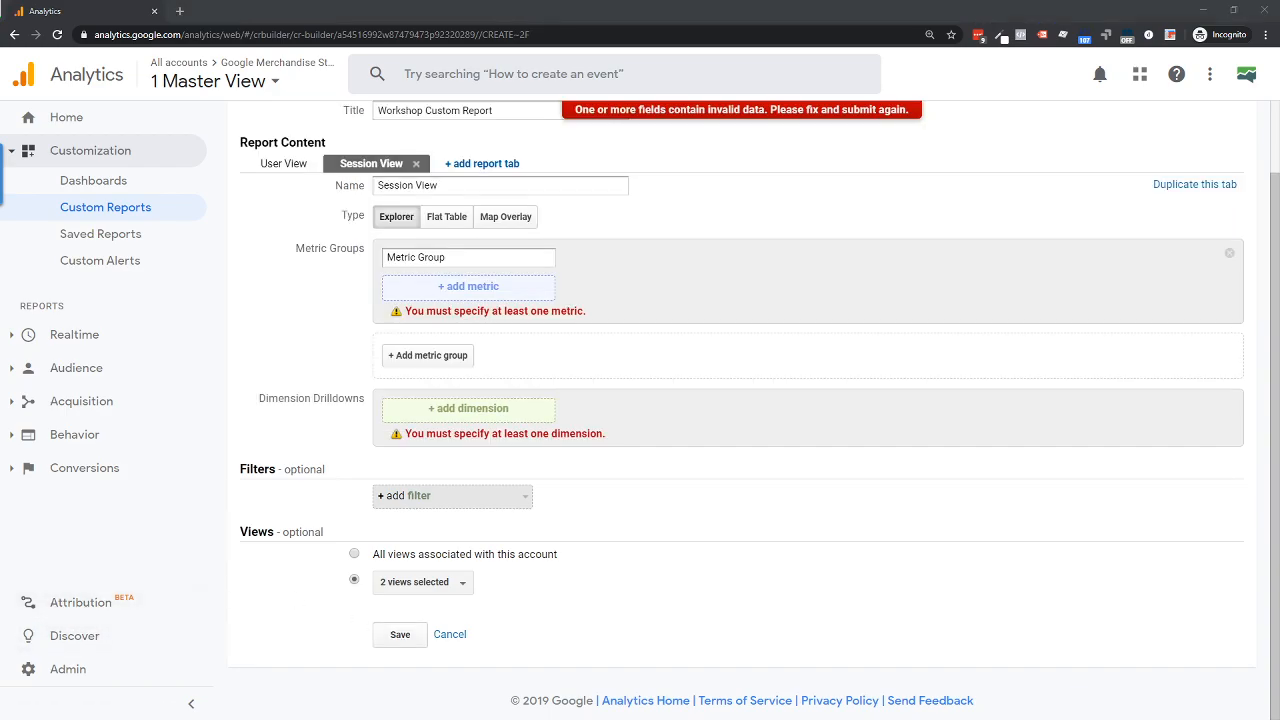
Add the Sessions metric to the Session View tab's metric group.
{"action": "scroll", "coordinate": [420, 307], "scroll_direction": "up", "scroll_amount": 1}
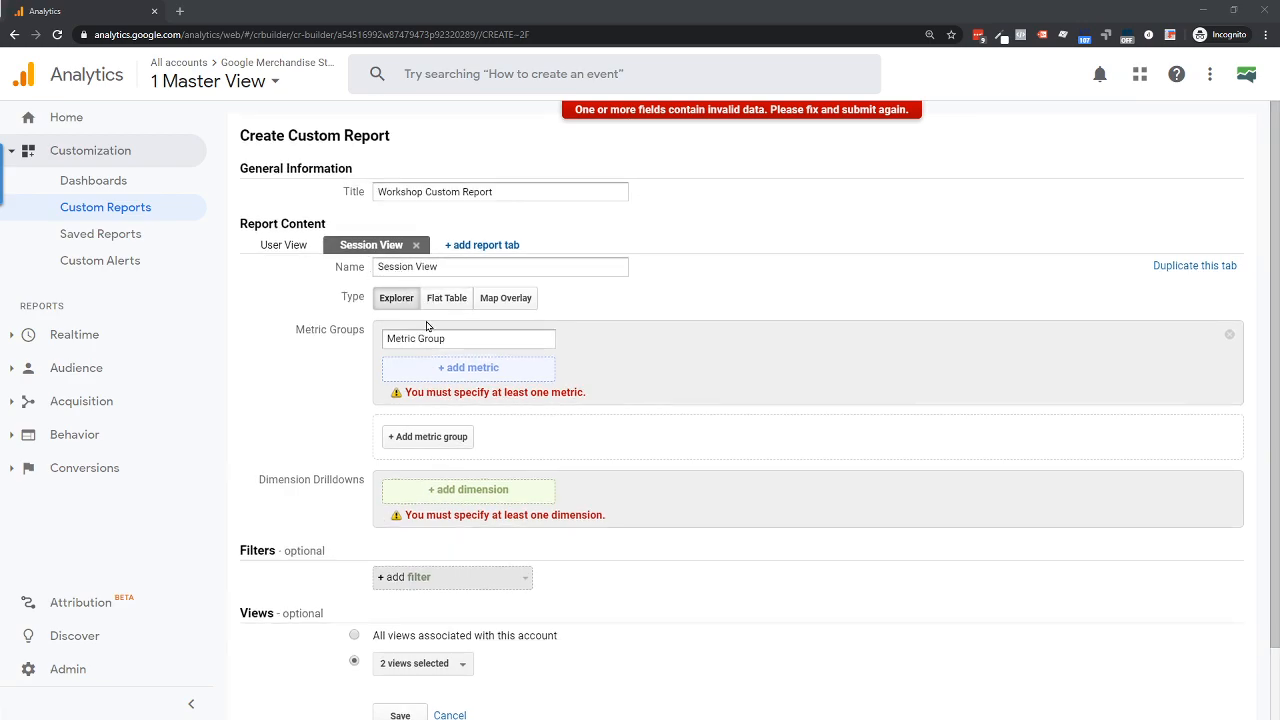
{"action": "left_click", "coordinate": [448, 370]}
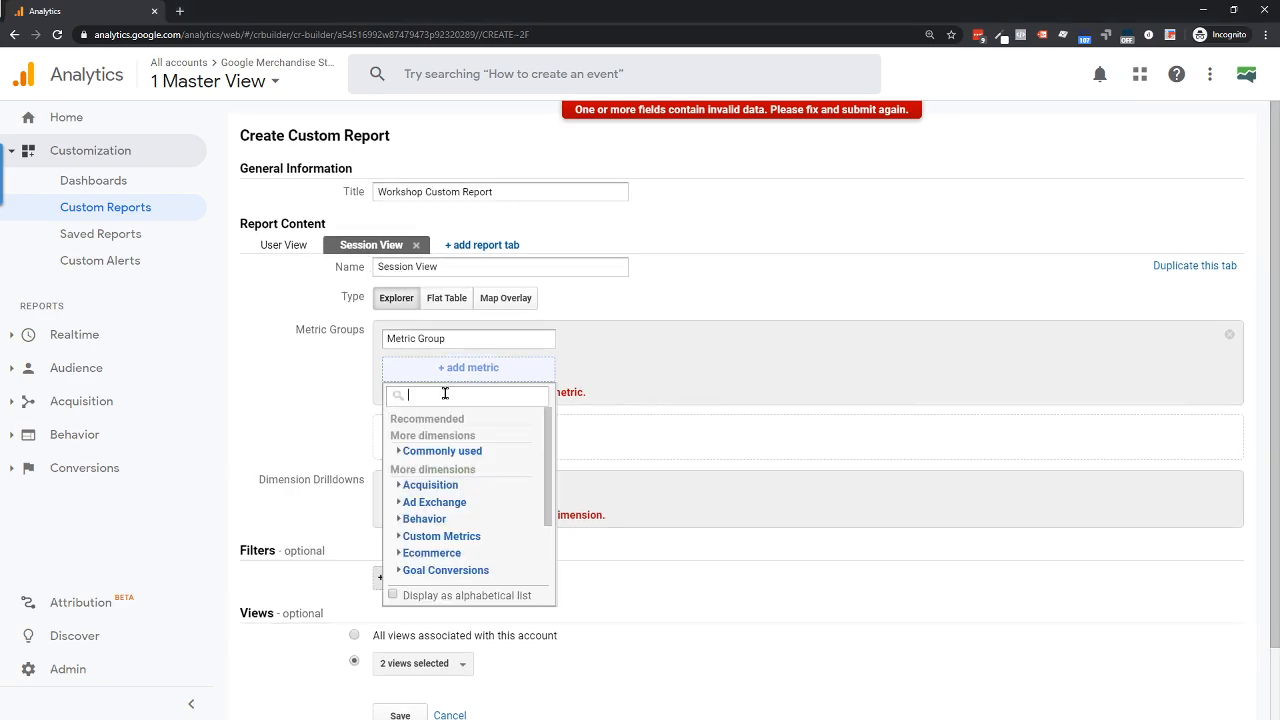
{"action": "type", "text": "sess"}
{"action": "left_click", "coordinate": [430, 469]}
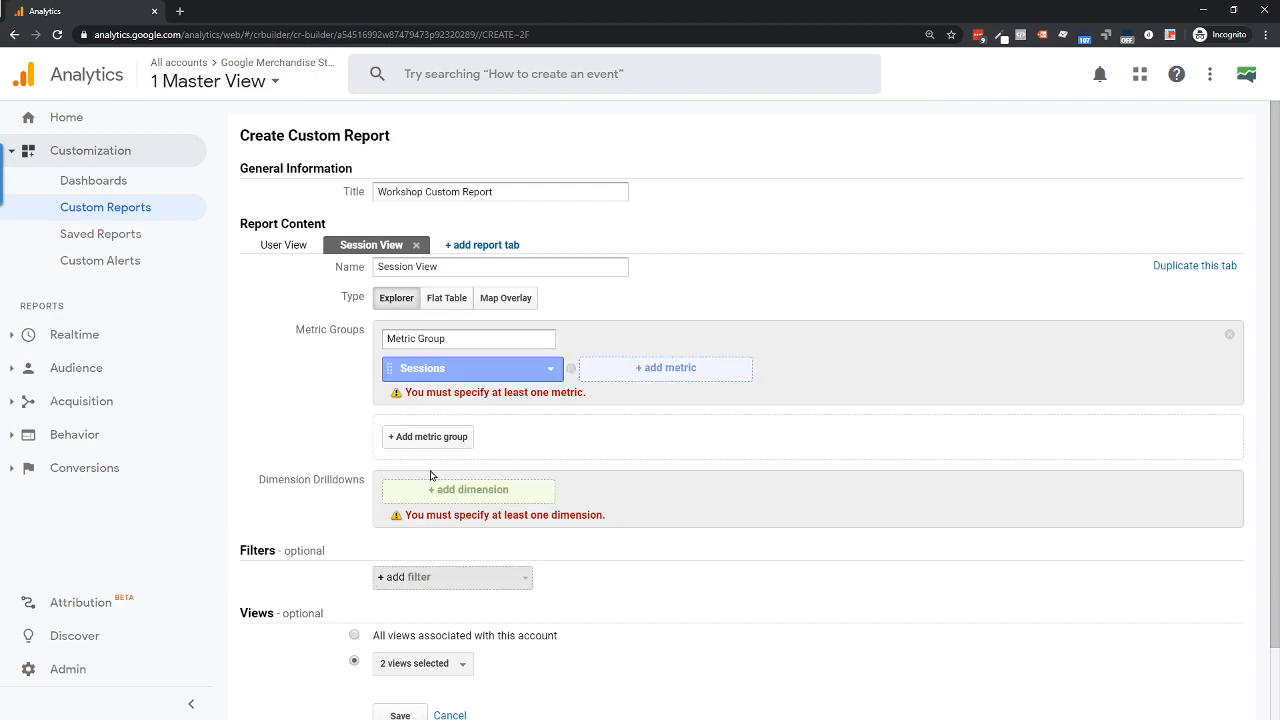
Add Campaign as the Session View tab's first dimension drilldown, with Source beneath it.
{"action": "left_click", "coordinate": [437, 501]}
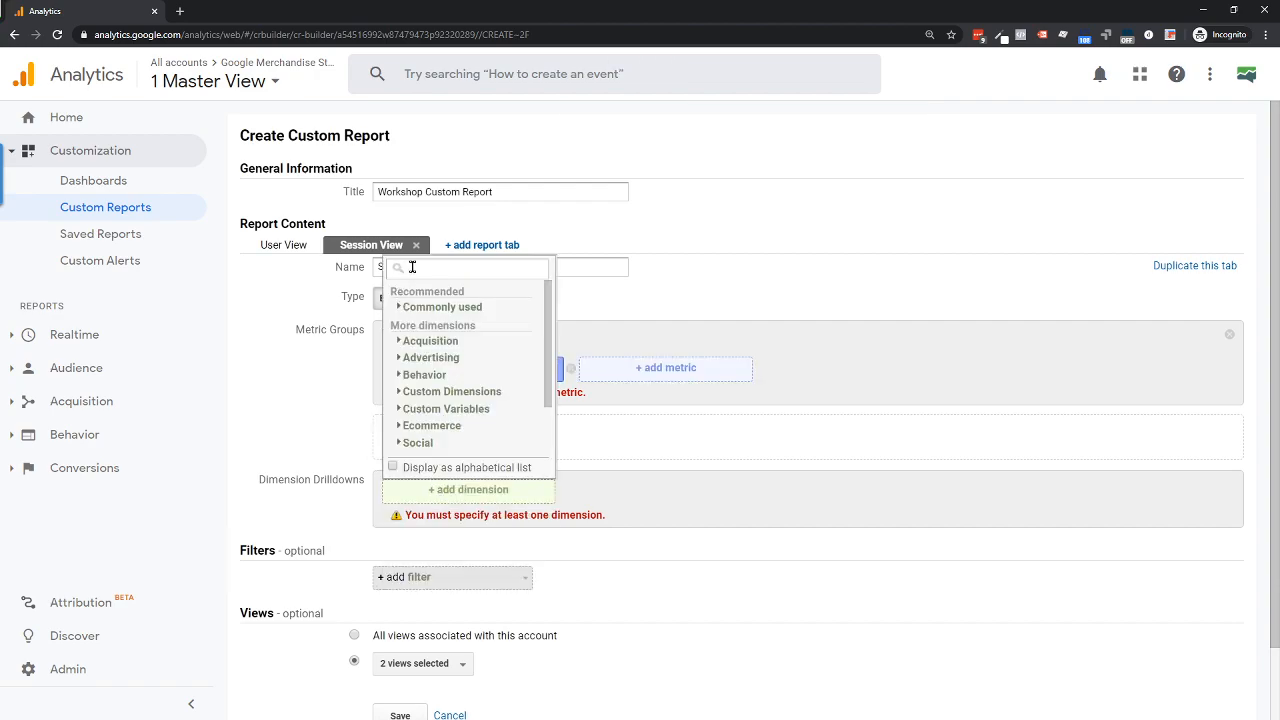
{"action": "type", "text": "camp"}
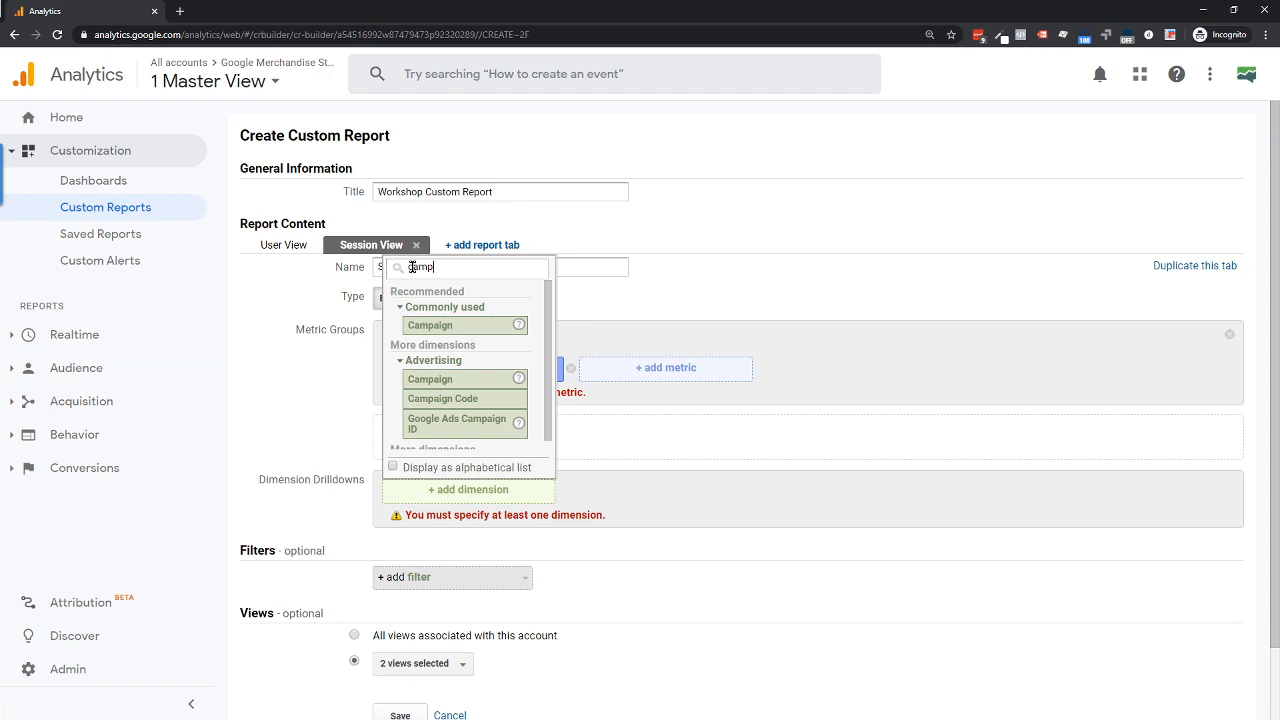
{"action": "left_click", "coordinate": [431, 328]}
{"action": "left_click", "coordinate": [453, 520]}
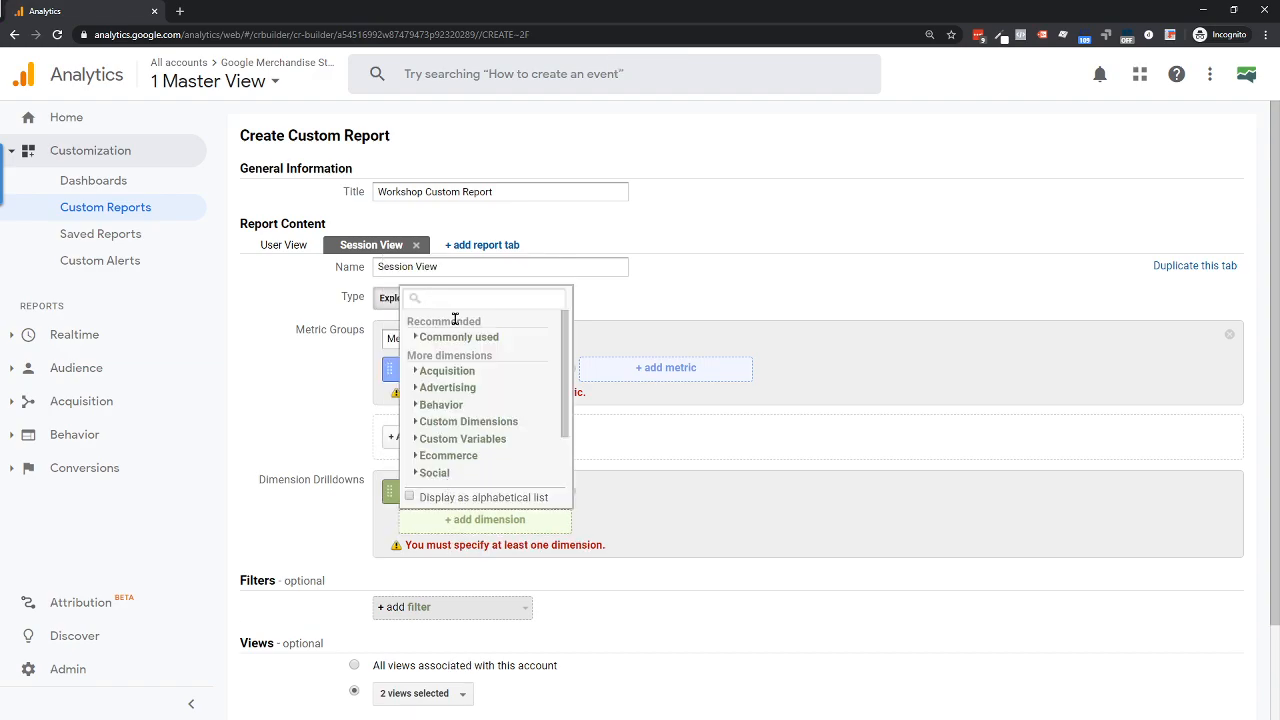
{"action": "type", "text": "source"}
{"action": "left_click", "coordinate": [458, 356]}
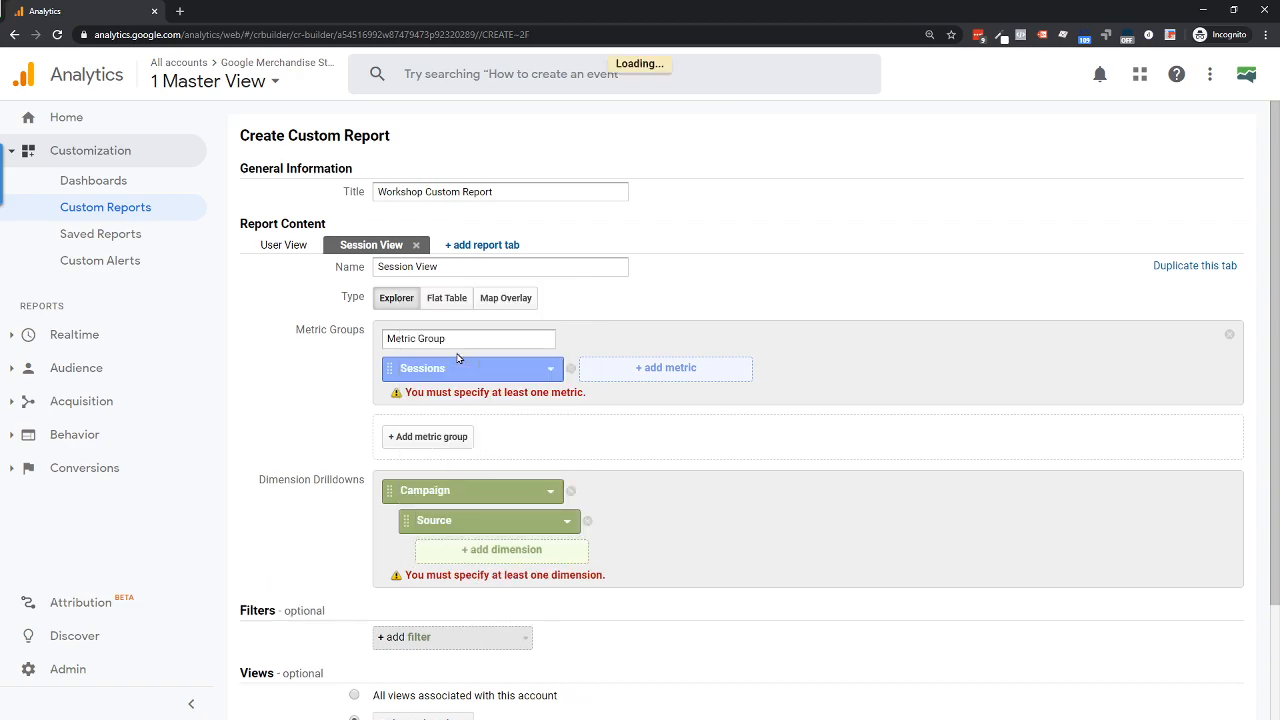
Extend the Session View drilldowns with Medium beneath Source and Landing Page beneath Medium.
{"action": "left_click", "coordinate": [478, 555]}
{"action": "type", "text": "med"}
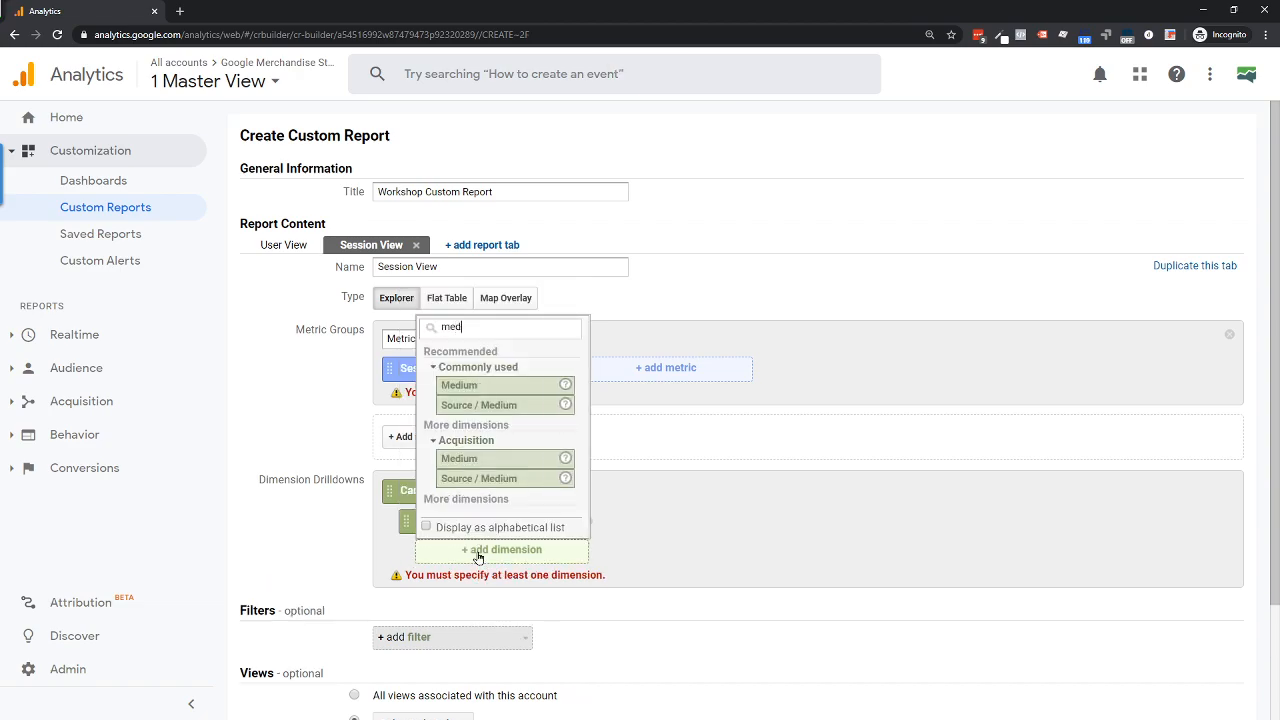
{"action": "left_click", "coordinate": [451, 389]}
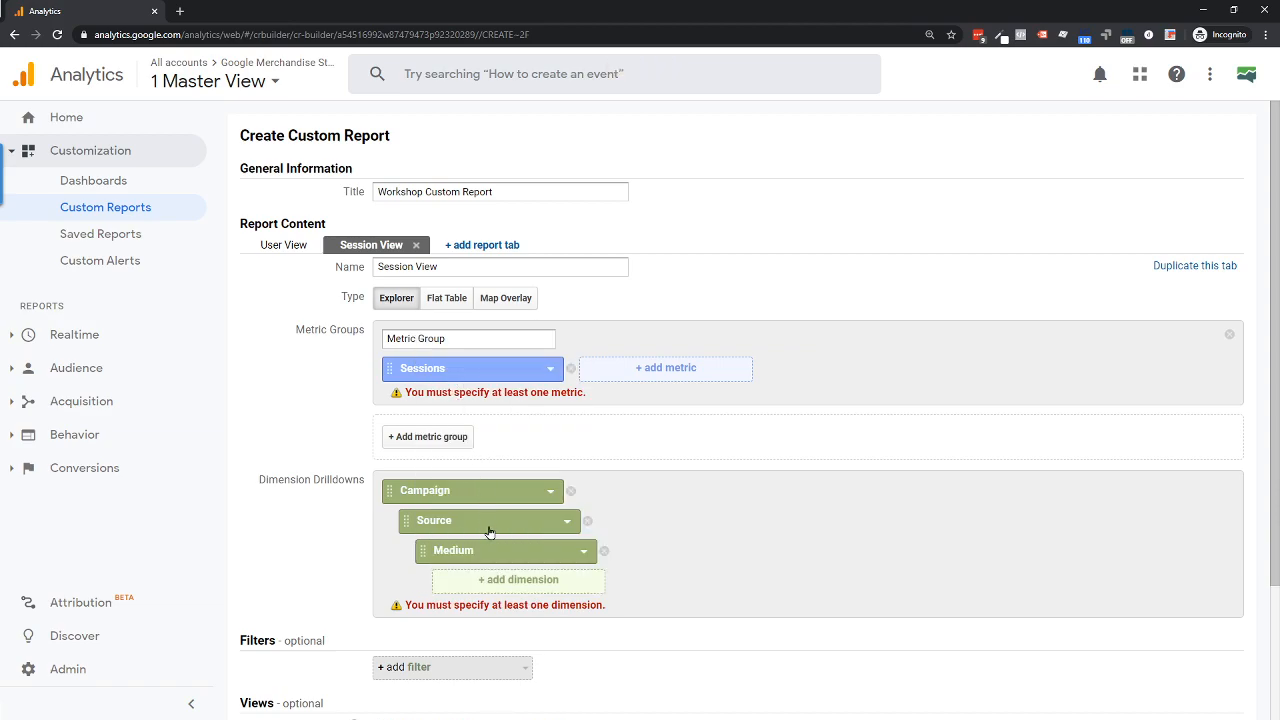
{"action": "left_click", "coordinate": [507, 581]}
{"action": "type", "text": "landin"}
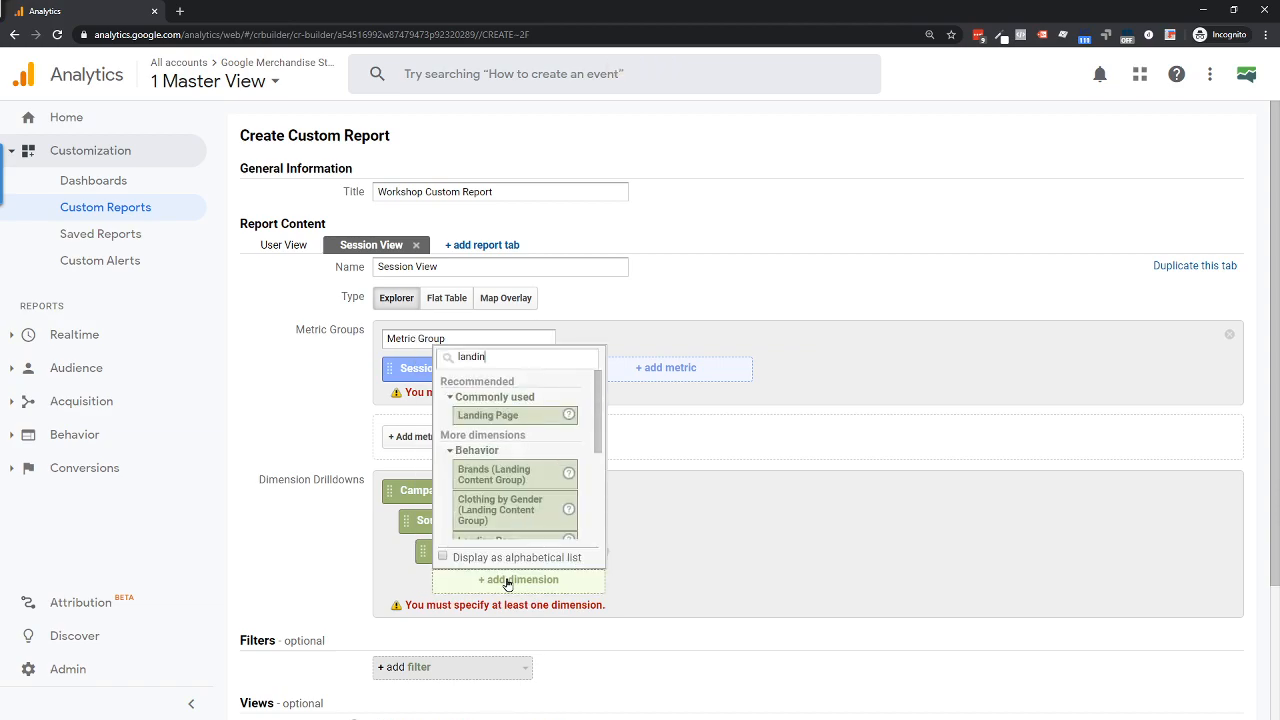
{"action": "left_click", "coordinate": [495, 415]}
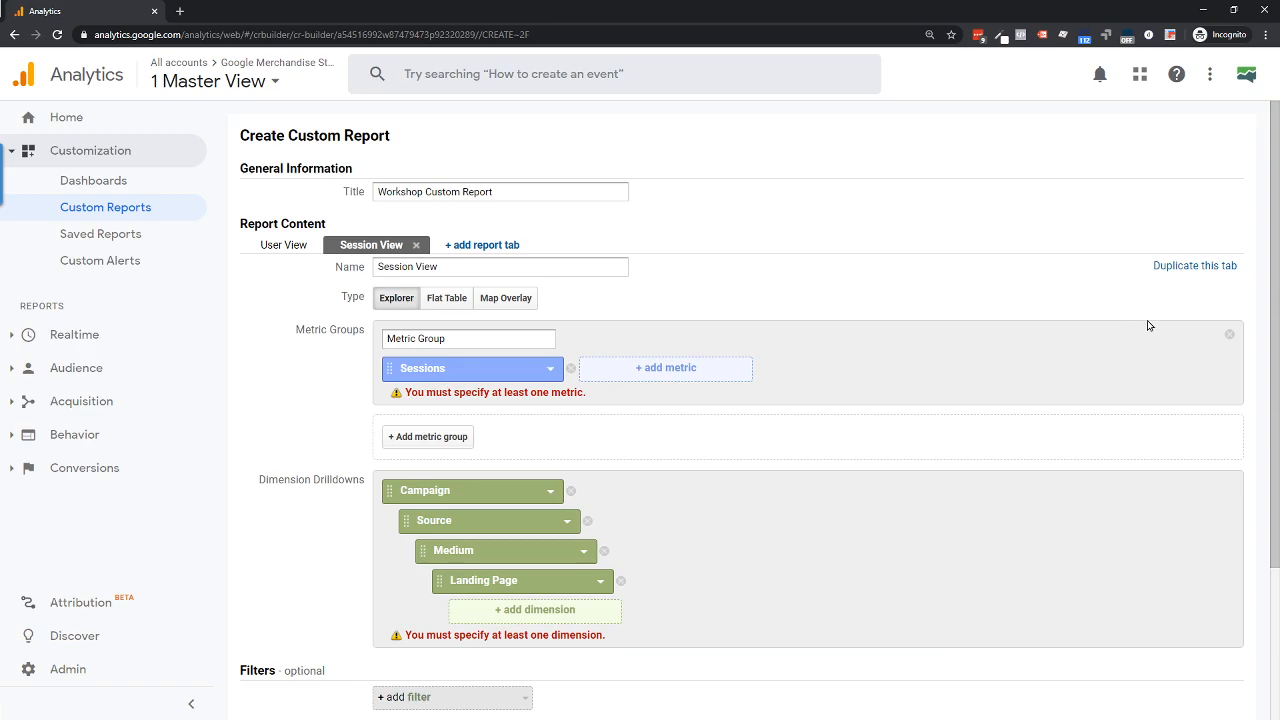
Duplicate the Session View tab and name the copy "Pageviews".
{"action": "left_click", "coordinate": [1195, 266]}
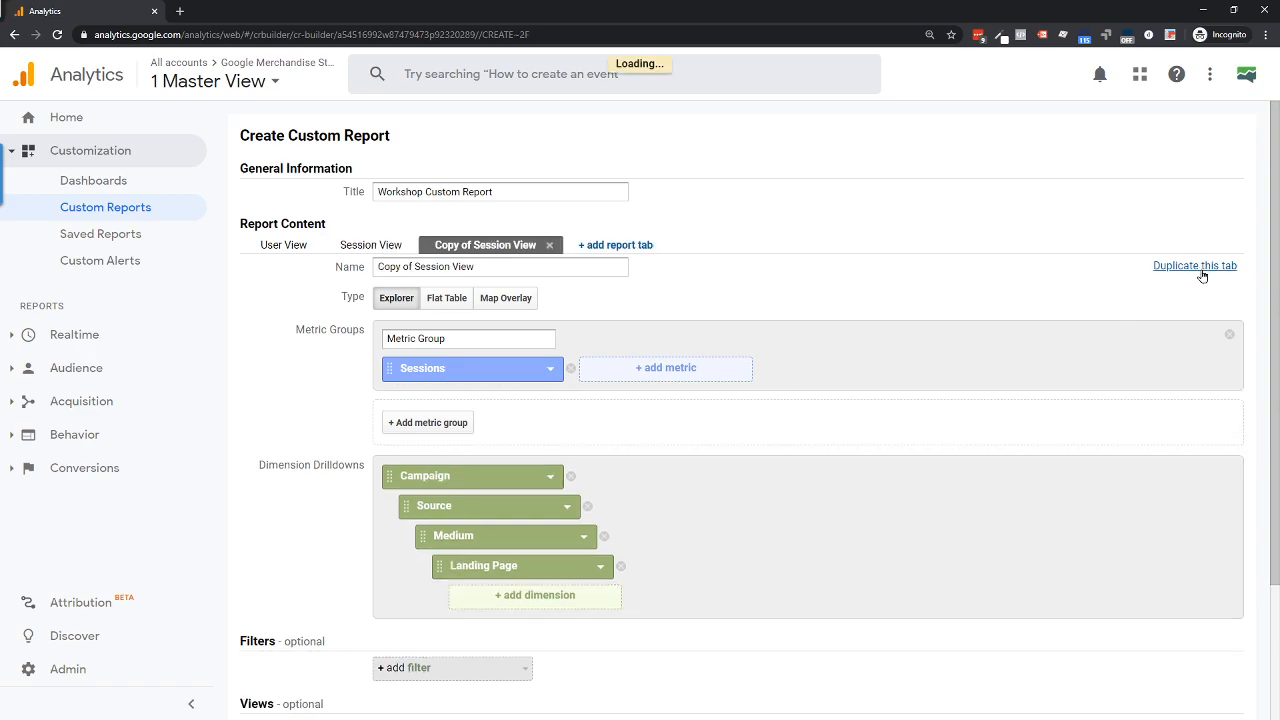
{"action": "triple_click", "coordinate": [448, 266]}
{"action": "type", "text": "page"}
{"action": "key", "text": "BackSpace"}
{"action": "key", "text": "BackSpace"}
{"action": "key", "text": "BackSpace"}
{"action": "key", "text": "BackSpace"}
{"action": "type", "text": "Pagi"}
{"action": "key", "text": "BackSpace"}
{"action": "type", "text": "eviews"}
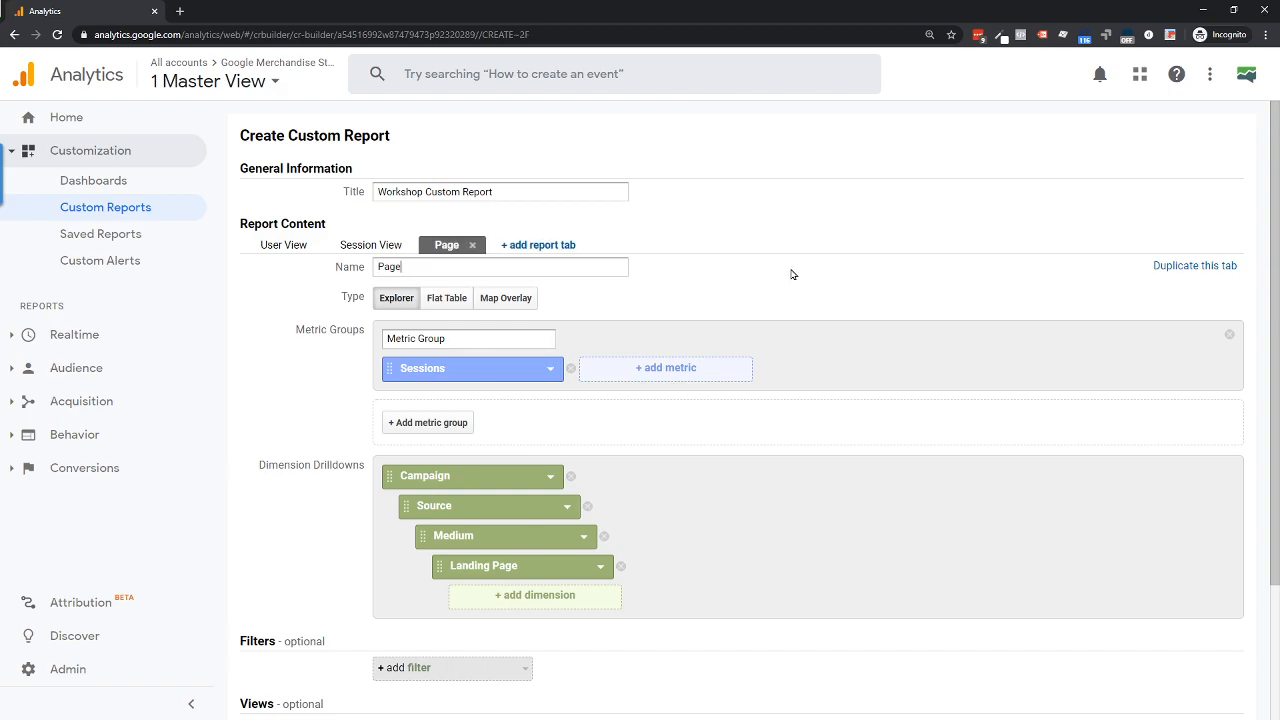
Replace the Sessions metric in the duplicated tab's metric group with Pageviews.
{"action": "left_click", "coordinate": [471, 368]}
{"action": "type", "text": "Pages"}
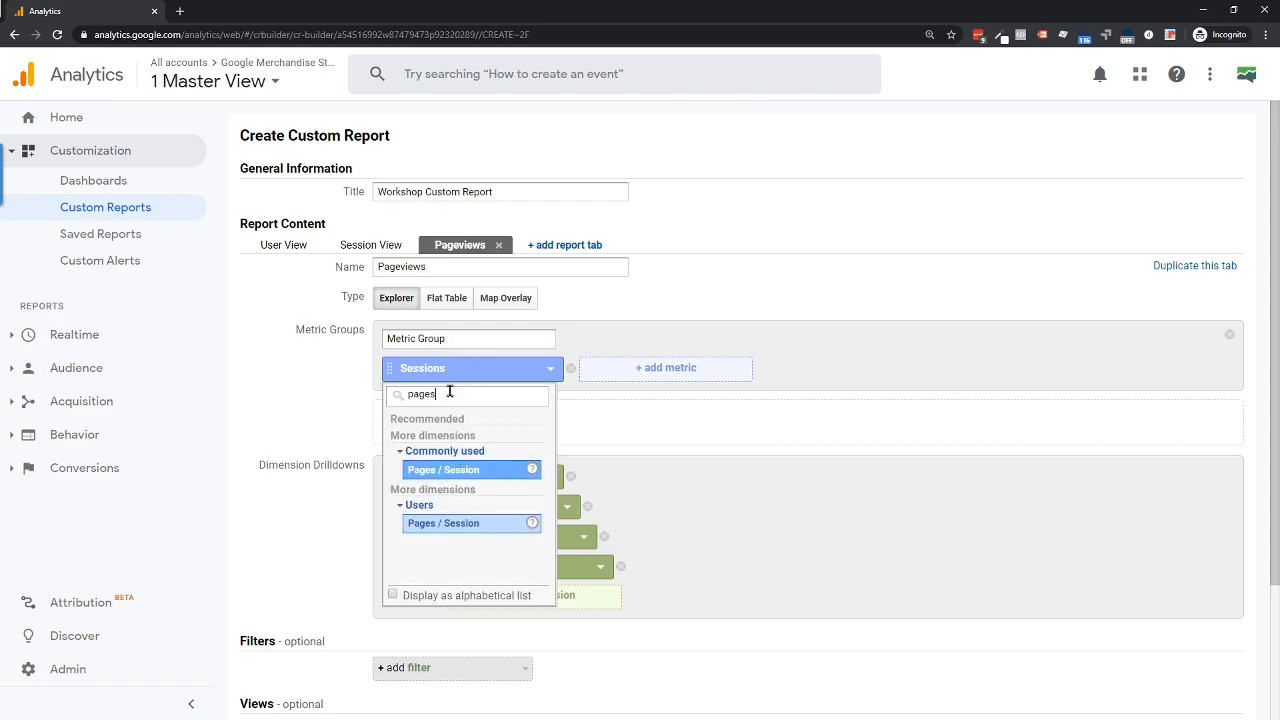
{"action": "key", "text": "BackSpace"}
{"action": "scroll", "coordinate": [480, 468], "scroll_direction": "down", "scroll_amount": 5}
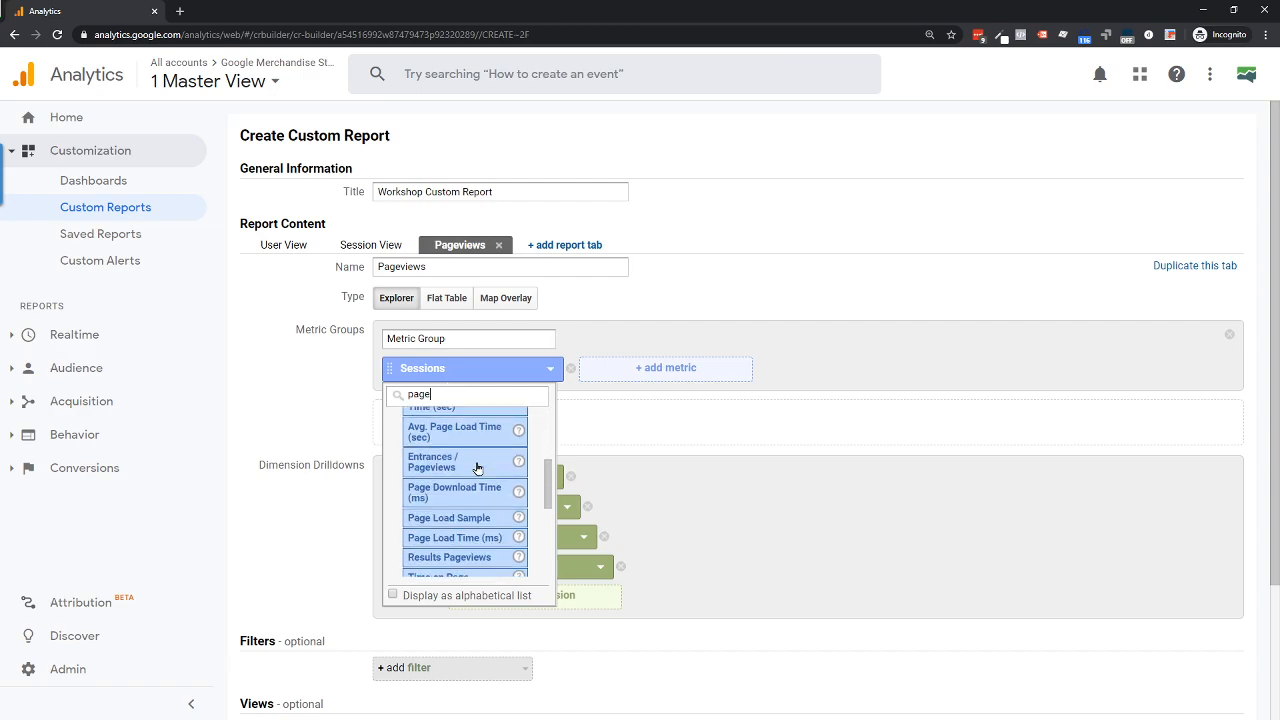
{"action": "type", "text": "v"}
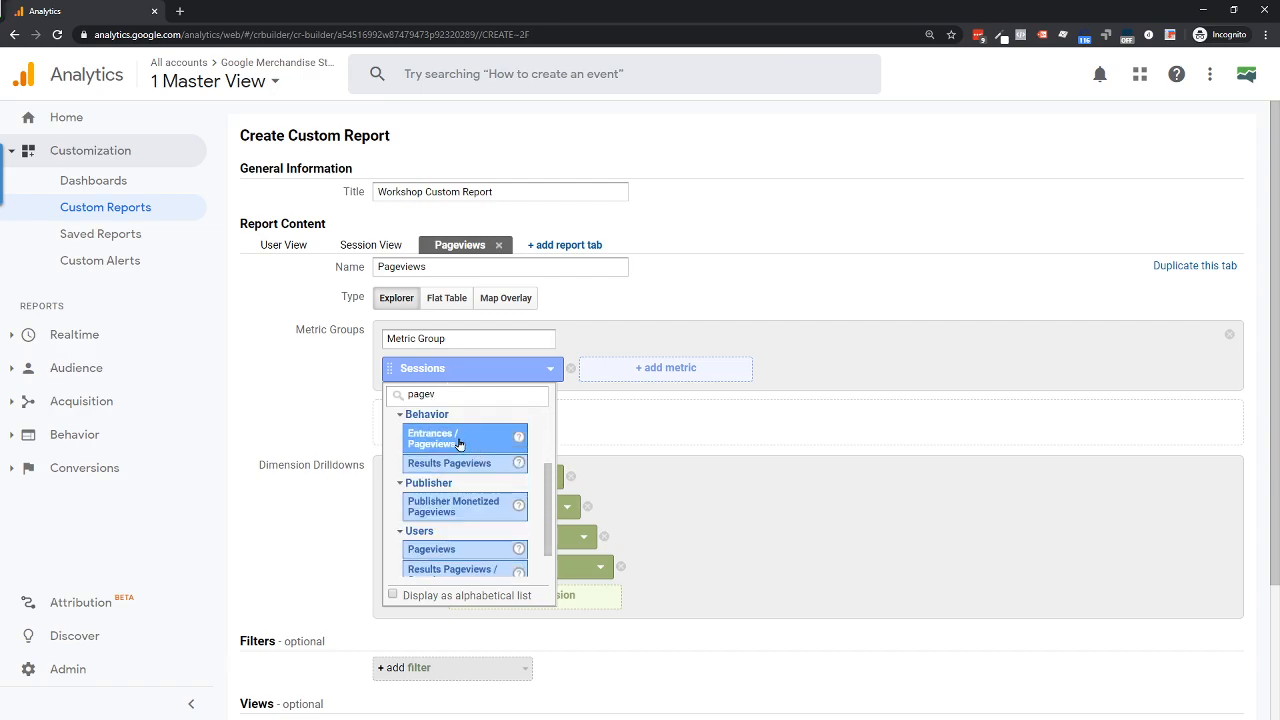
{"action": "scroll", "coordinate": [494, 491], "scroll_direction": "down", "scroll_amount": 2}
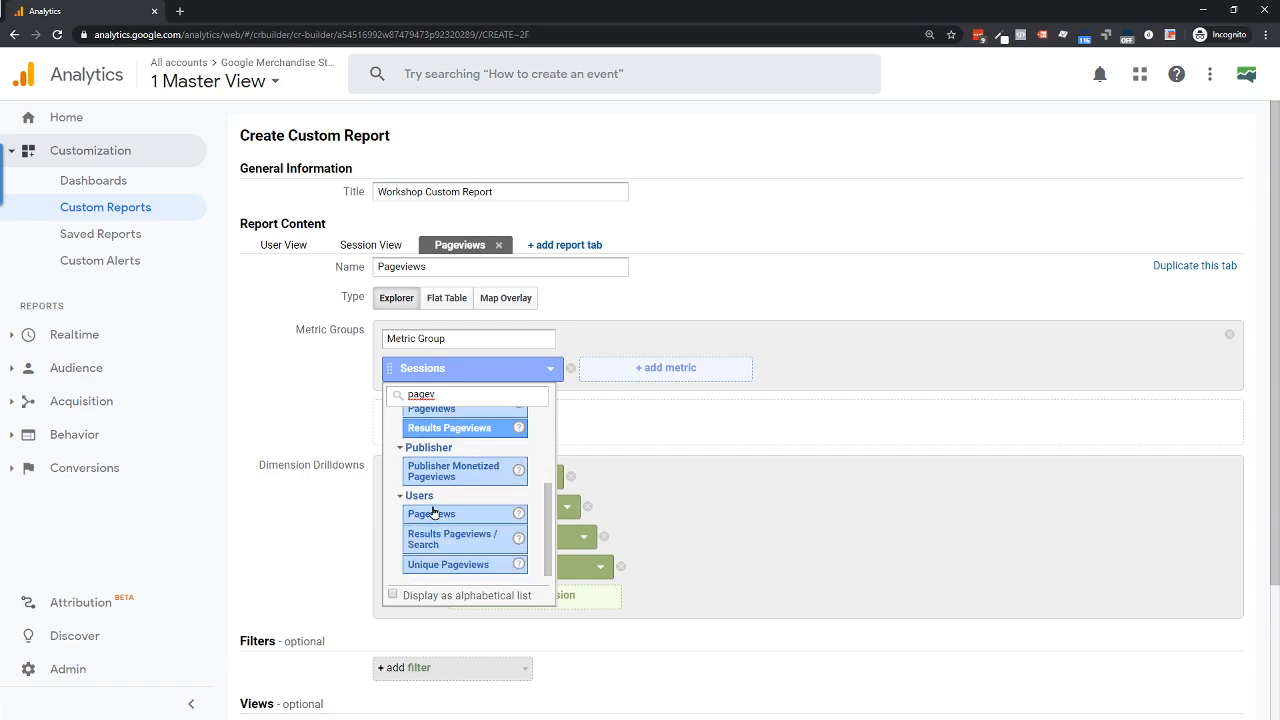
{"action": "left_click", "coordinate": [420, 514]}
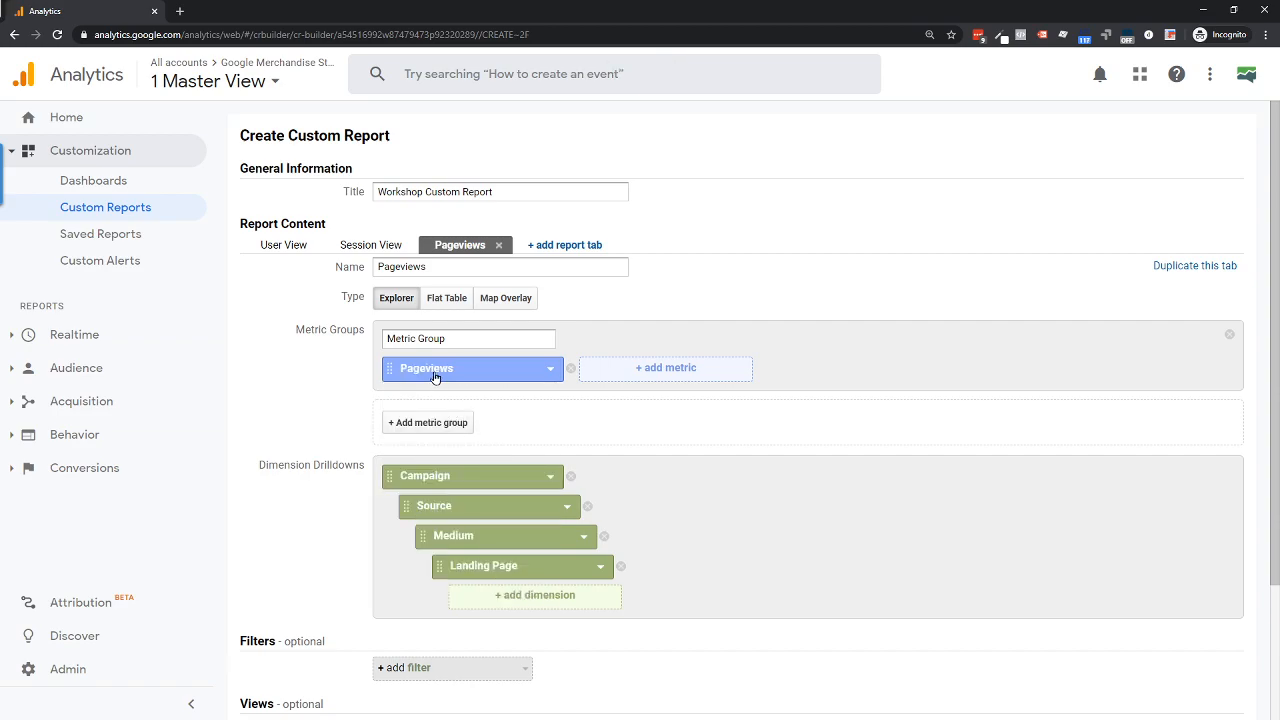
Extend the third tab's name to "Pageviews View", save the custom report and dismiss the introductory tip.
{"action": "left_click", "coordinate": [460, 268]}
{"action": "type", "text": "View"}
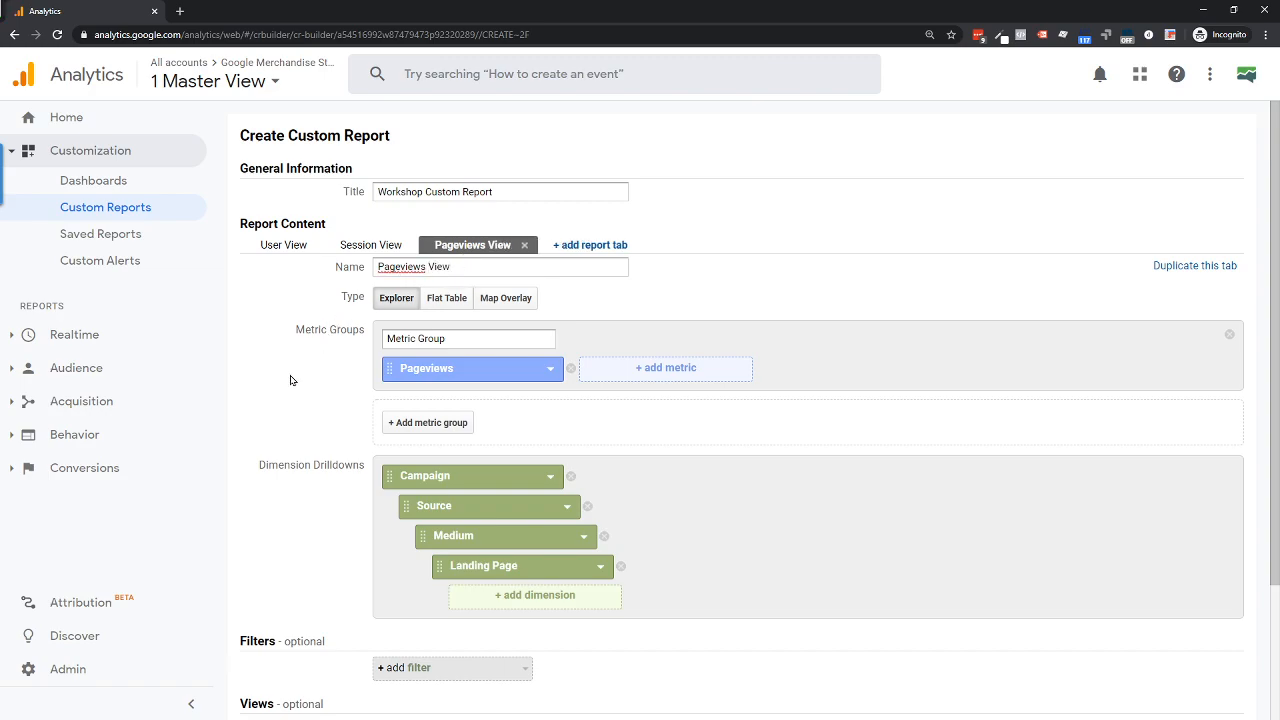
{"action": "scroll", "coordinate": [380, 492], "scroll_direction": "down", "scroll_amount": 2}
{"action": "scroll", "coordinate": [440, 560], "scroll_direction": "down", "scroll_amount": 1}
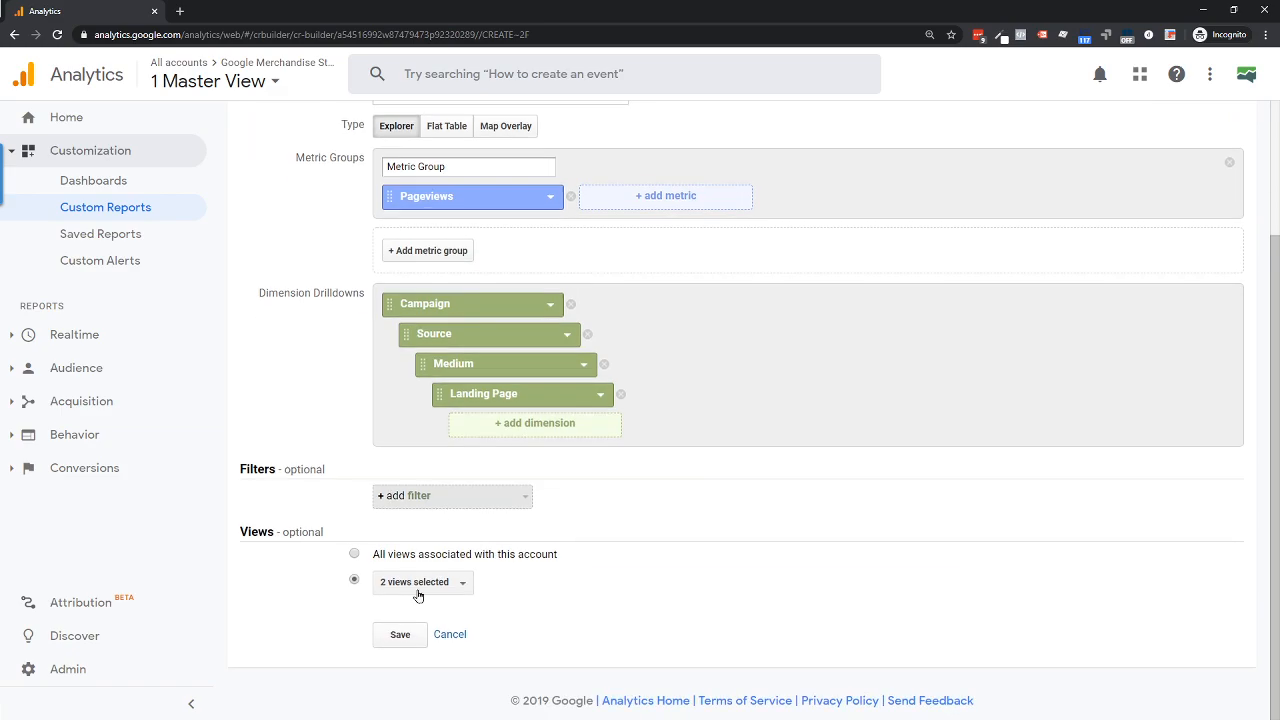
{"action": "left_click", "coordinate": [400, 632]}
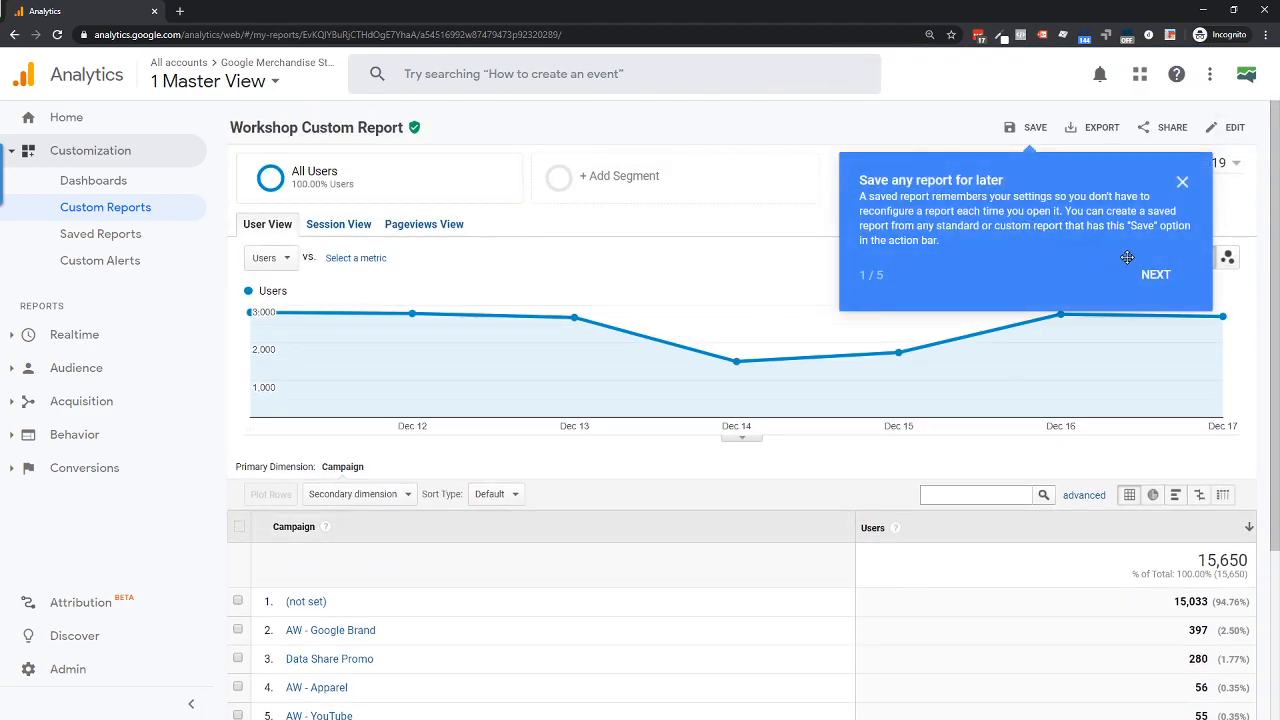
{"action": "left_click", "coordinate": [1182, 182]}
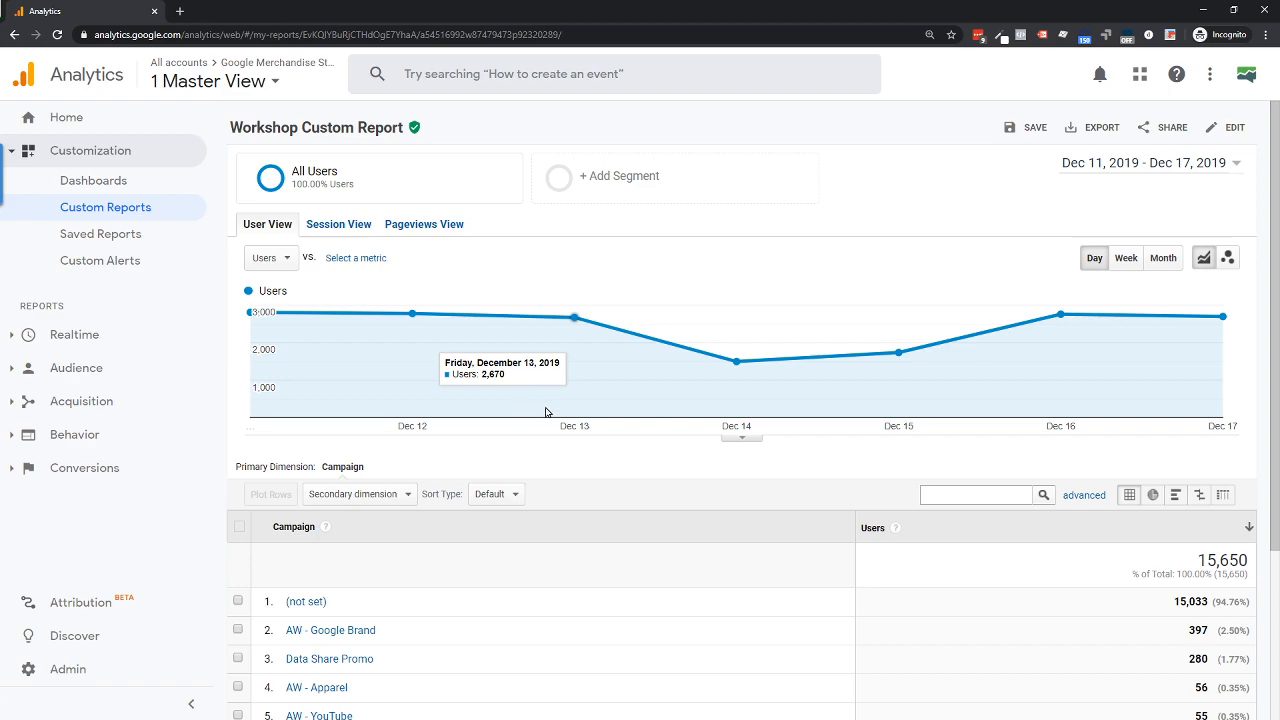
Review the campaign table in the User View, Session View and Pageviews View tabs of the saved report.
{"action": "scroll", "coordinate": [545, 411], "scroll_direction": "down", "scroll_amount": 1}
{"action": "scroll", "coordinate": [545, 411], "scroll_direction": "down", "scroll_amount": 1}
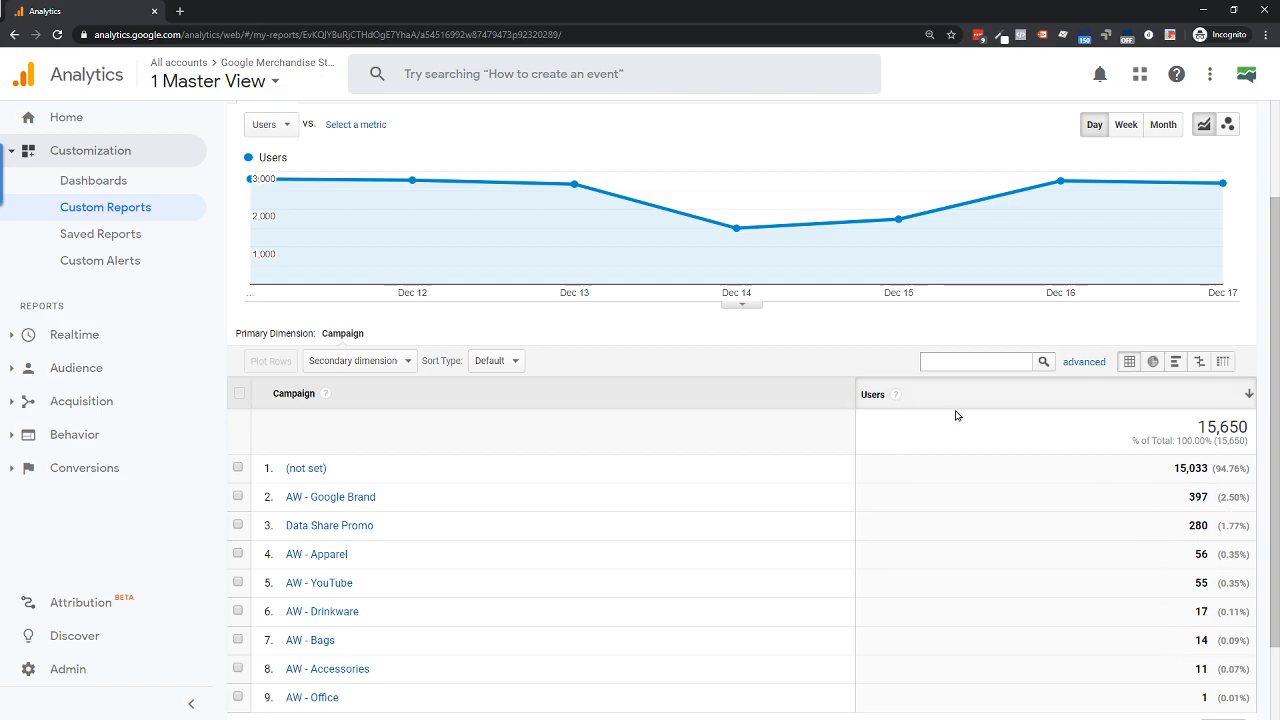
{"action": "scroll", "coordinate": [975, 425], "scroll_direction": "up", "scroll_amount": 2}
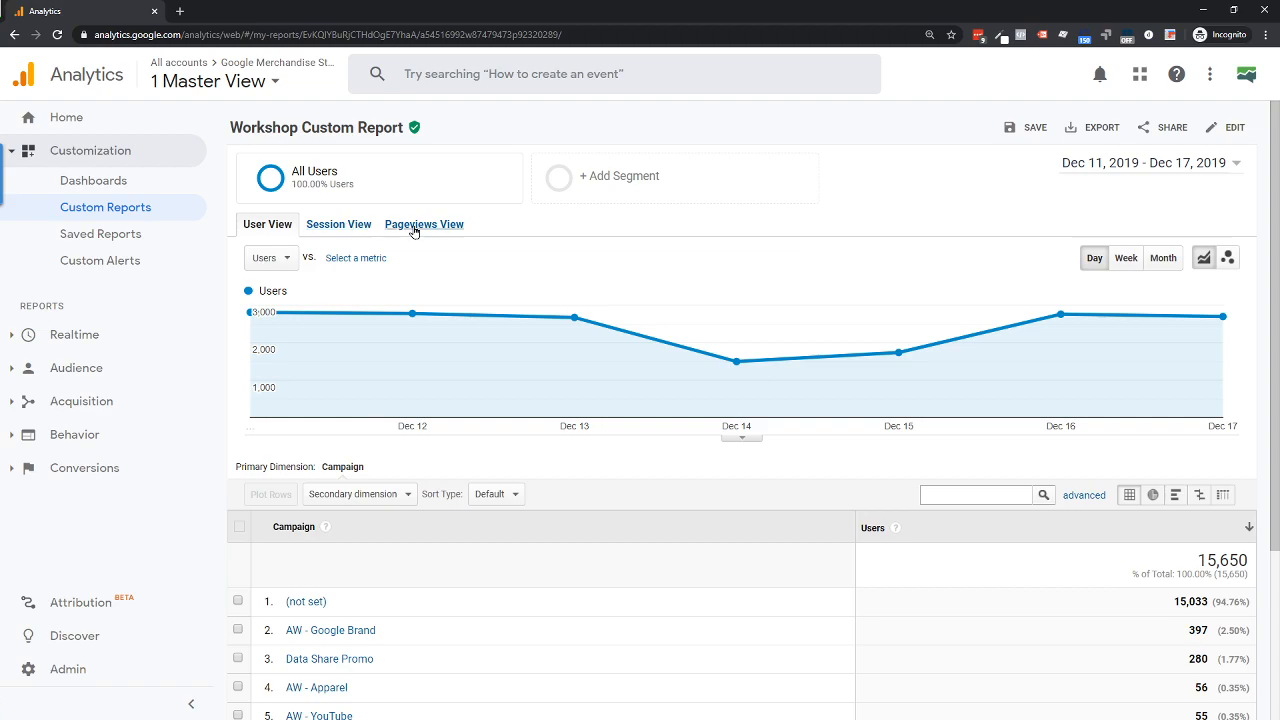
{"action": "left_click", "coordinate": [349, 230]}
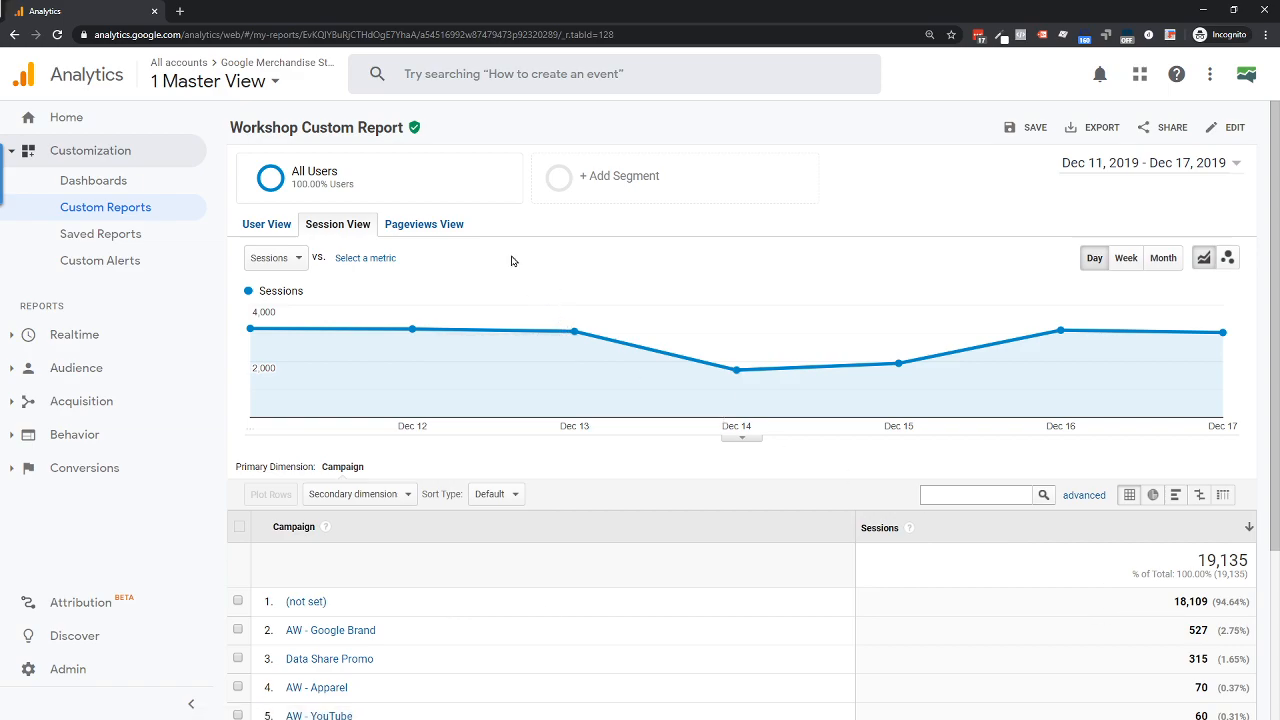
{"action": "left_click", "coordinate": [432, 224]}
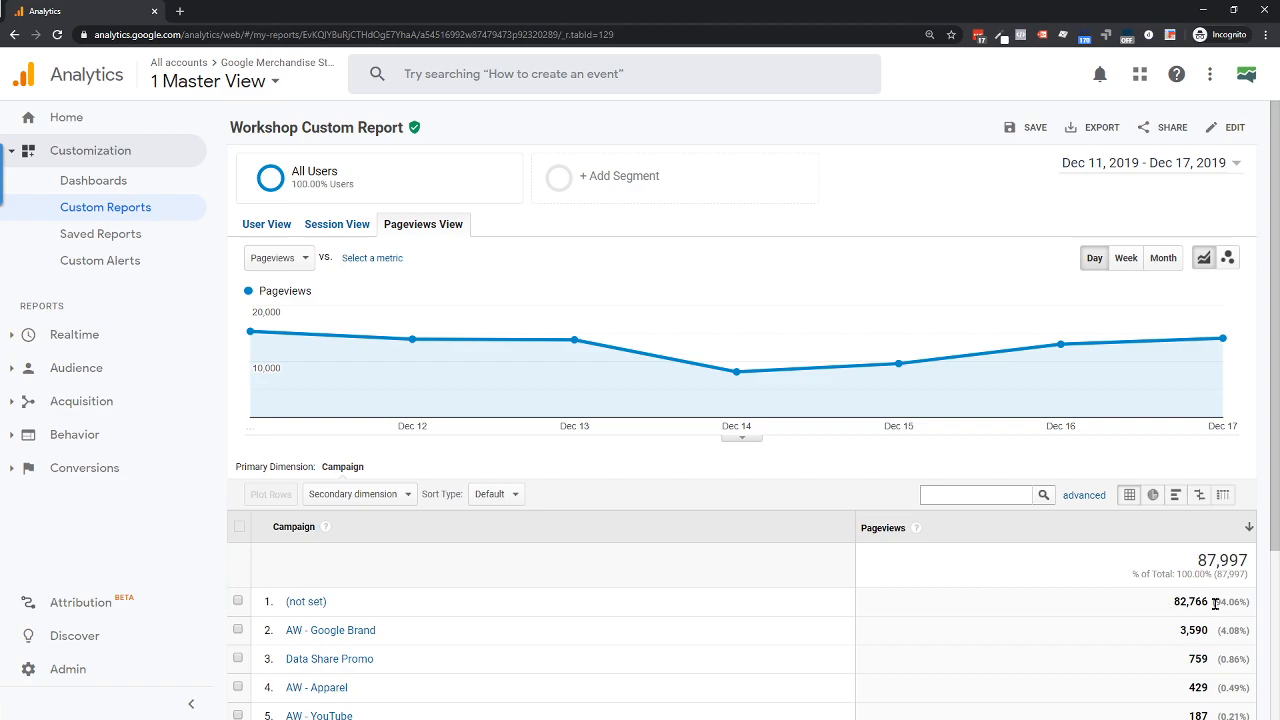
{"action": "scroll", "coordinate": [588, 543], "scroll_direction": "down", "scroll_amount": 3}
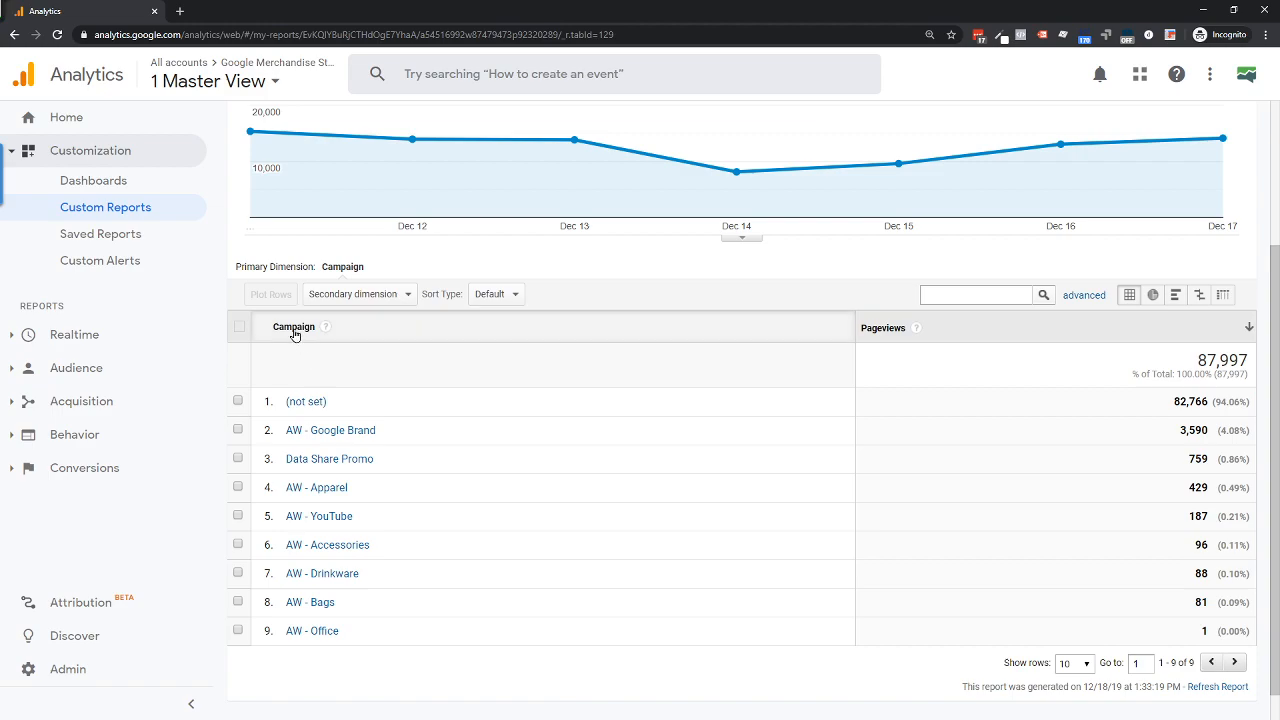
Drill down in Pageviews View from the AW - Google Brand campaign through source google and medium cpc to its landing pages.
{"action": "left_click", "coordinate": [326, 432]}
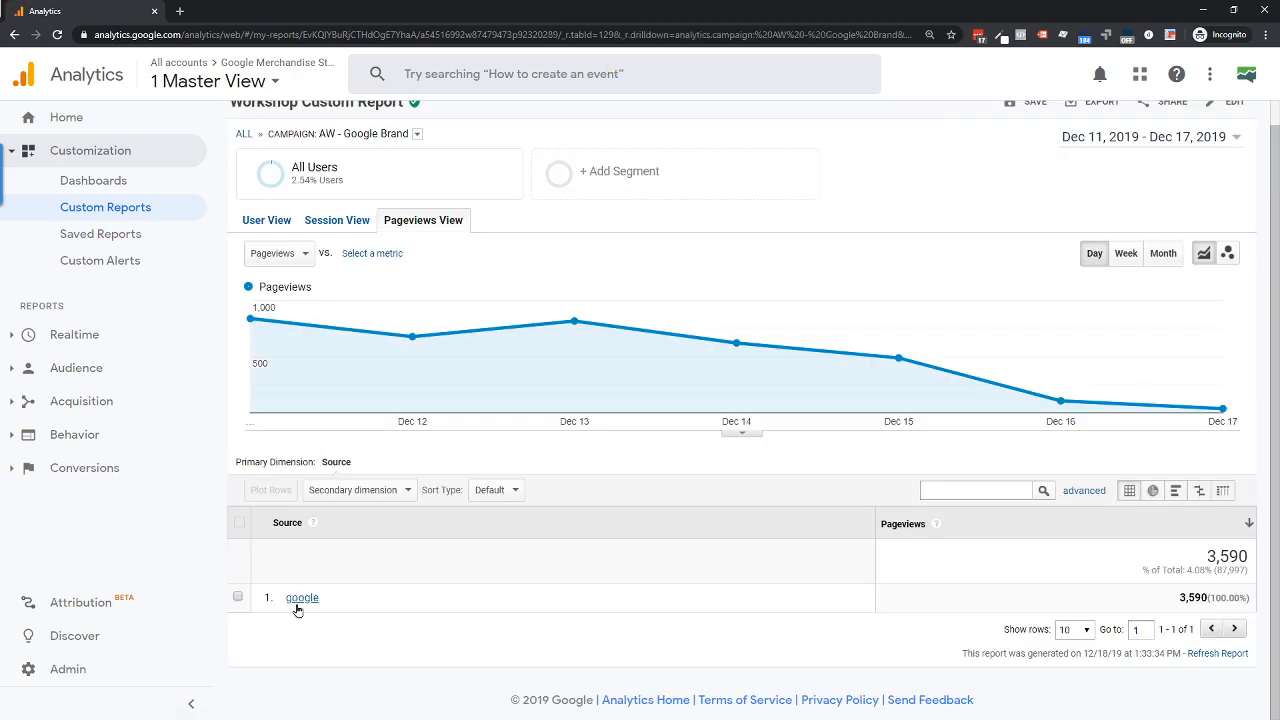
{"action": "left_click", "coordinate": [296, 604]}
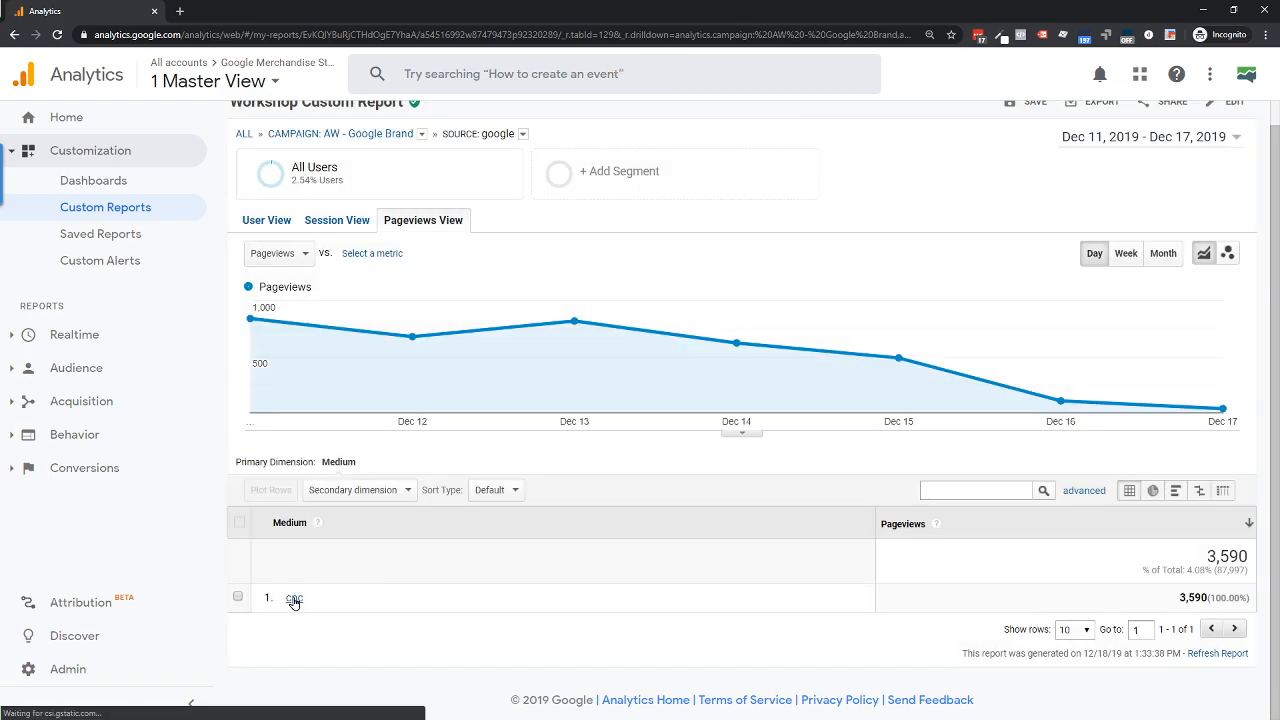
{"action": "left_click", "coordinate": [294, 597]}
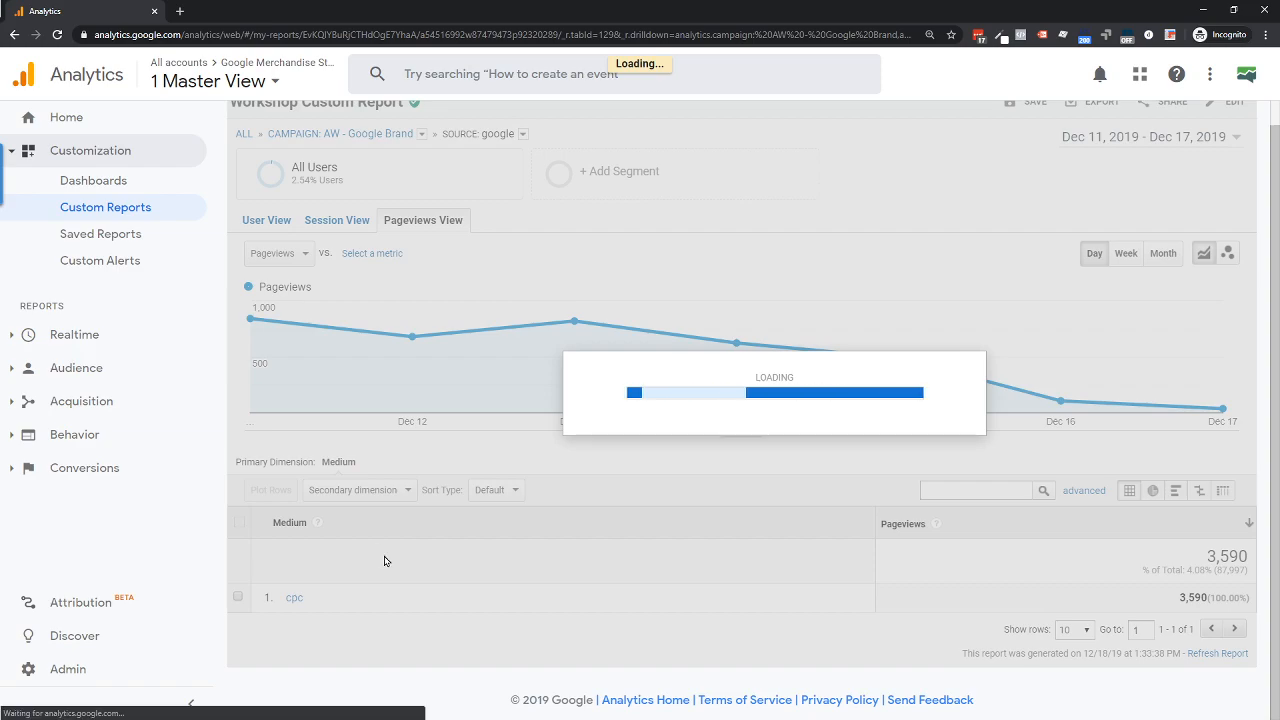
{"action": "scroll", "coordinate": [387, 556], "scroll_direction": "down", "scroll_amount": 3}
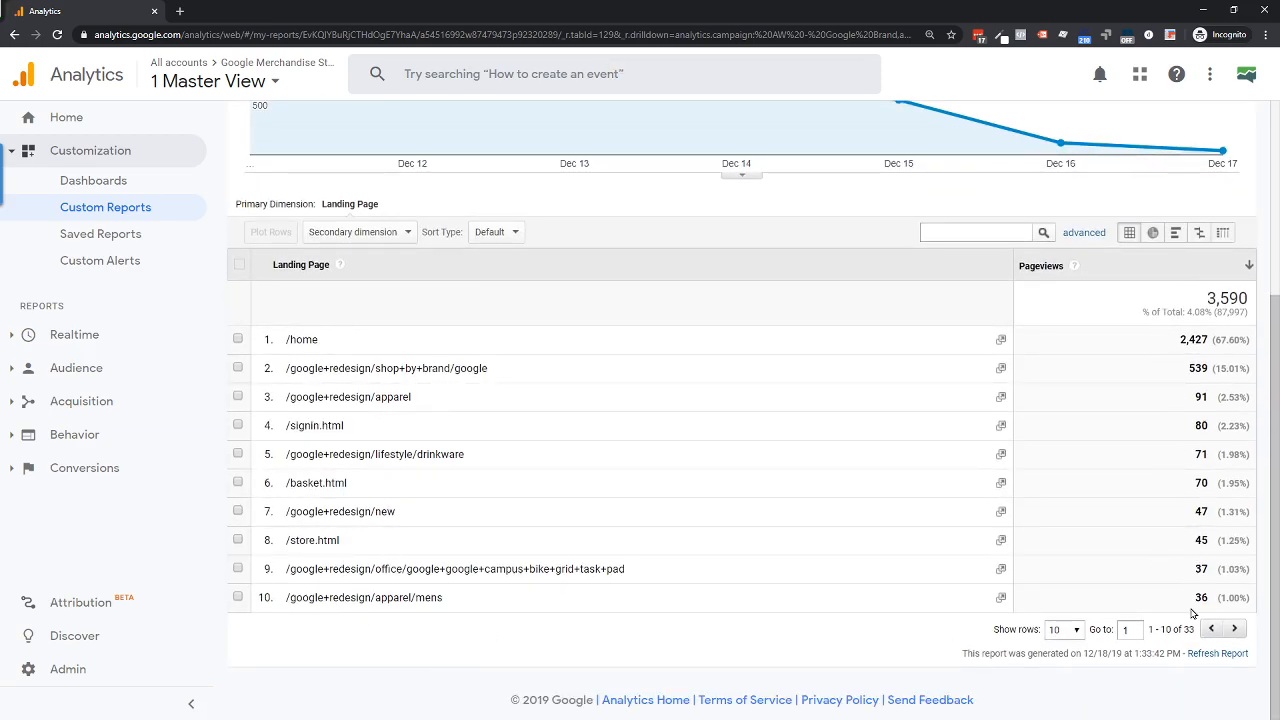
Examine the users per landing page for the same drilldown in the User View tab.
{"action": "scroll", "coordinate": [594, 257], "scroll_direction": "up", "scroll_amount": 3}
{"action": "left_click", "coordinate": [268, 234]}
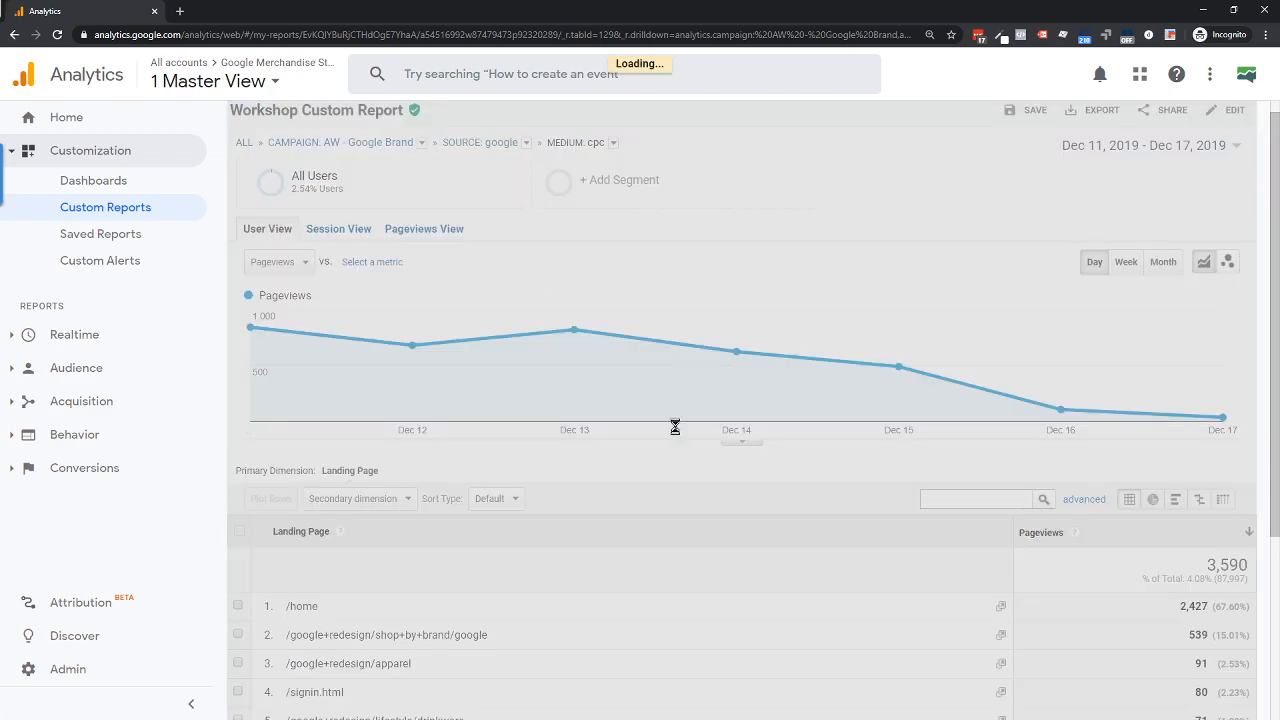
{"action": "scroll", "coordinate": [379, 349], "scroll_direction": "down", "scroll_amount": 3}
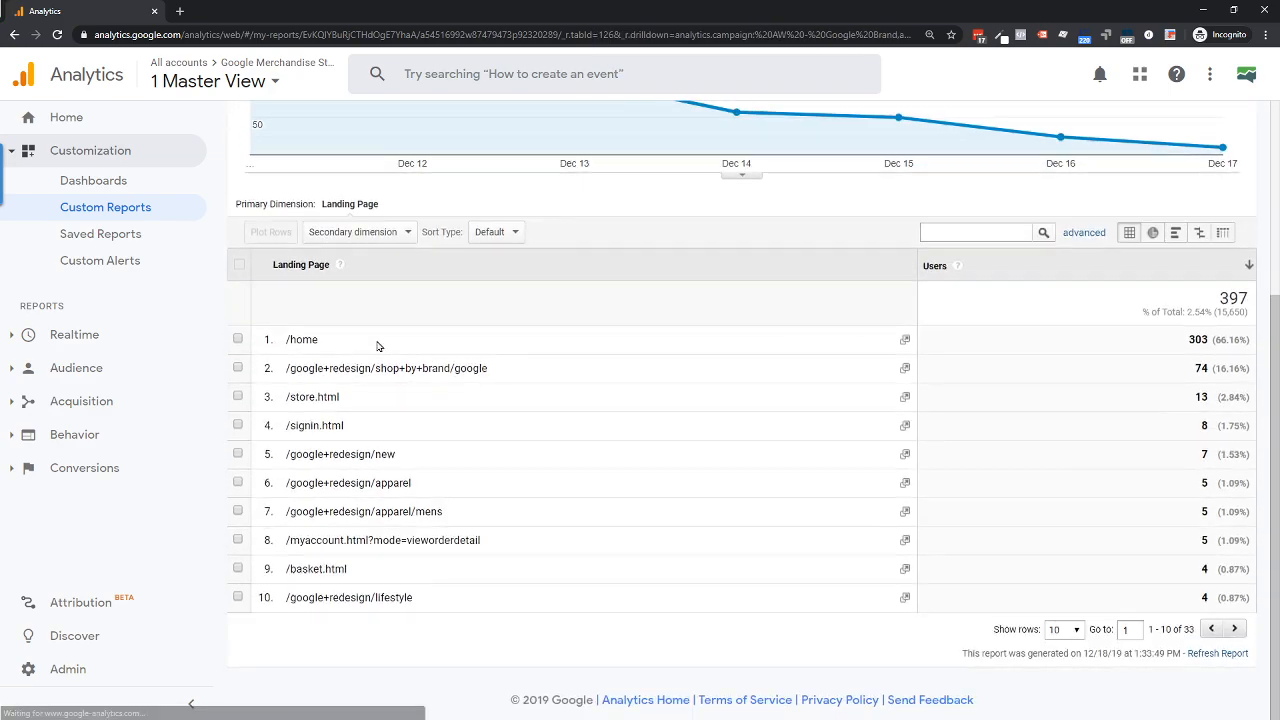
{"action": "scroll", "coordinate": [347, 289], "scroll_direction": "up", "scroll_amount": 3}
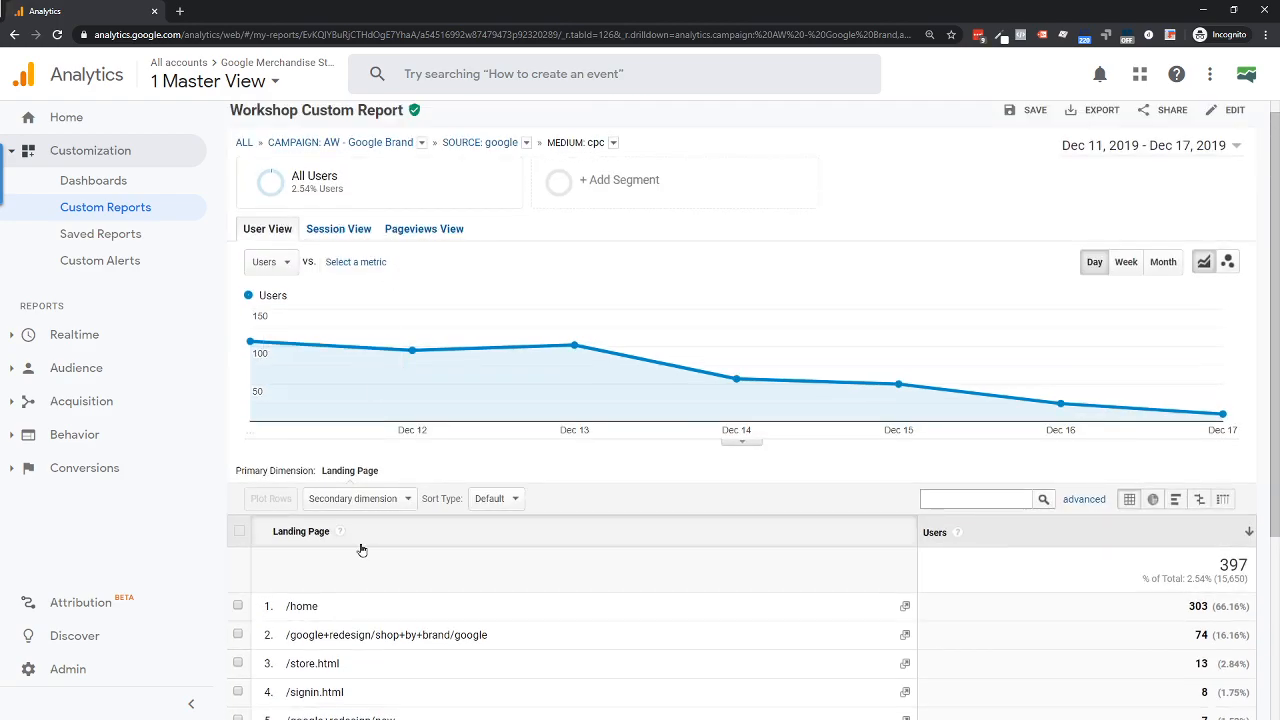
{"action": "scroll", "coordinate": [363, 543], "scroll_direction": "down", "scroll_amount": 2}
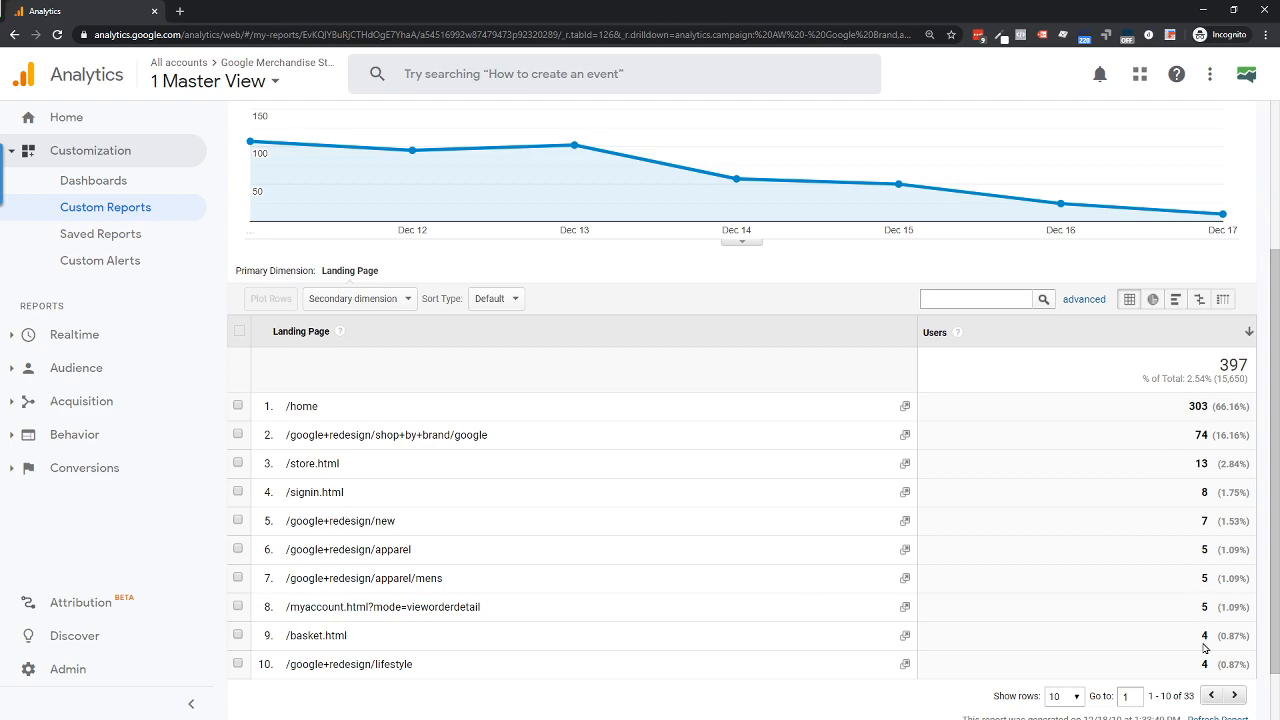
Go back up the drilldown path to the AW - Google Brand campaign level and on to all campaigns.
{"action": "scroll", "coordinate": [1205, 647], "scroll_direction": "up", "scroll_amount": 2}
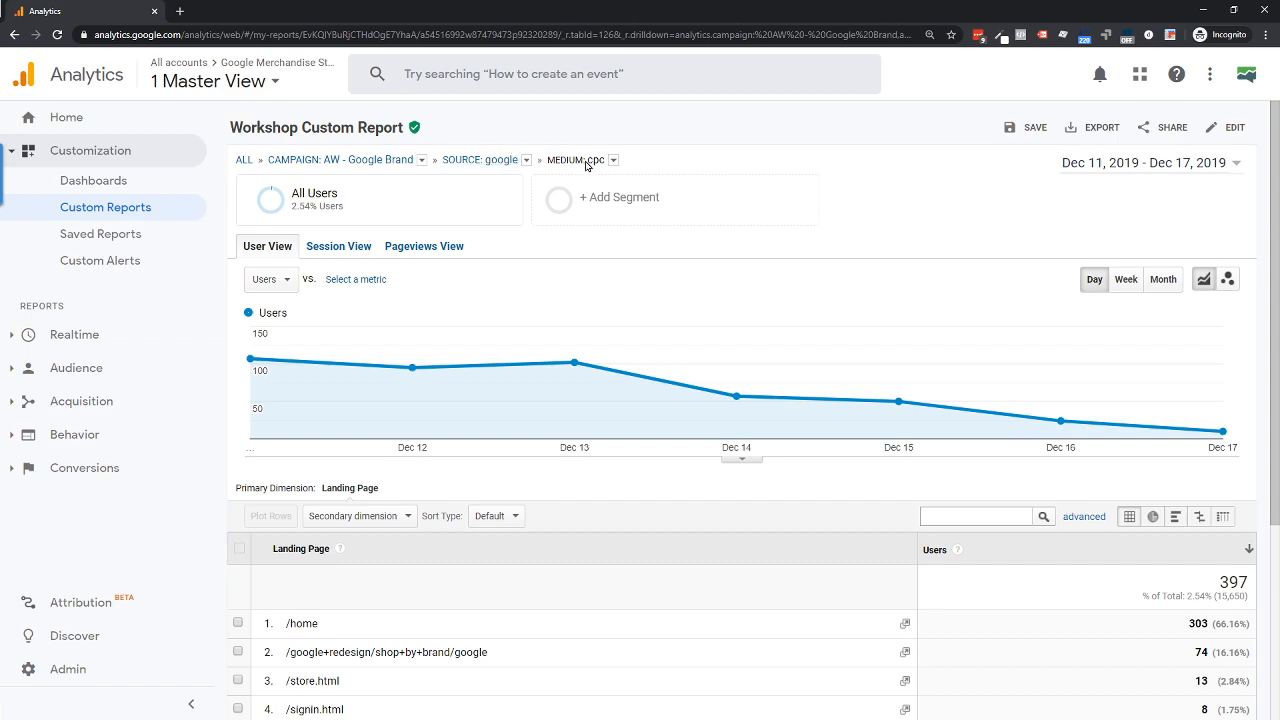
{"action": "left_click", "coordinate": [356, 160]}
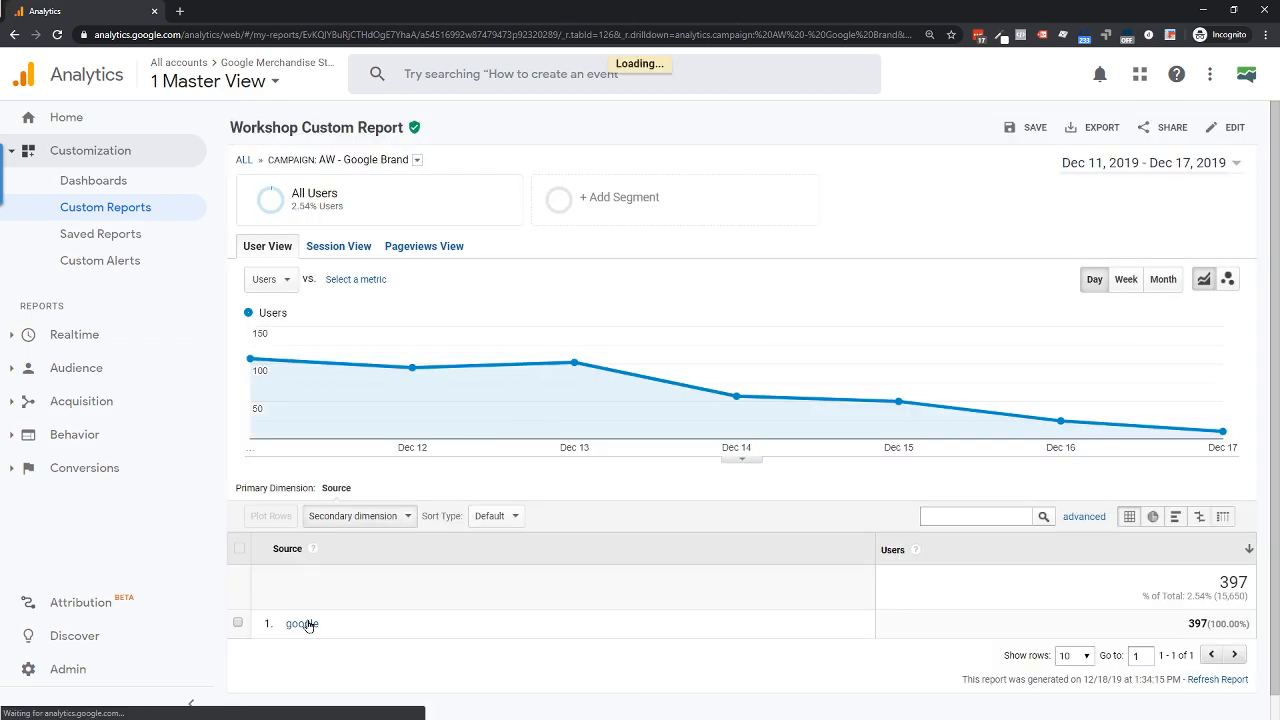
{"action": "left_click", "coordinate": [237, 161]}
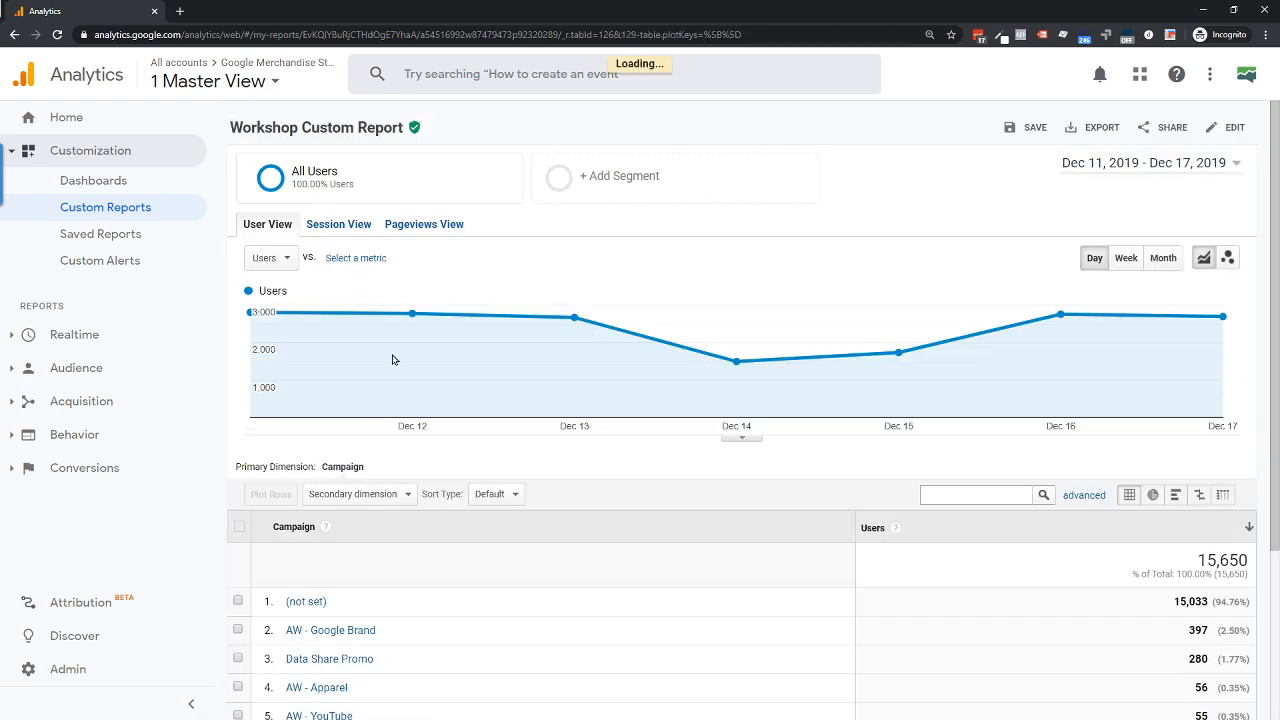
Drill down in User View from the (not set) campaign through source bing and medium organic to its landing pages.
{"action": "scroll", "coordinate": [371, 263], "scroll_direction": "down", "scroll_amount": 1}
{"action": "scroll", "coordinate": [371, 263], "scroll_direction": "up", "scroll_amount": 1}
{"action": "scroll", "coordinate": [391, 486], "scroll_direction": "down", "scroll_amount": 2}
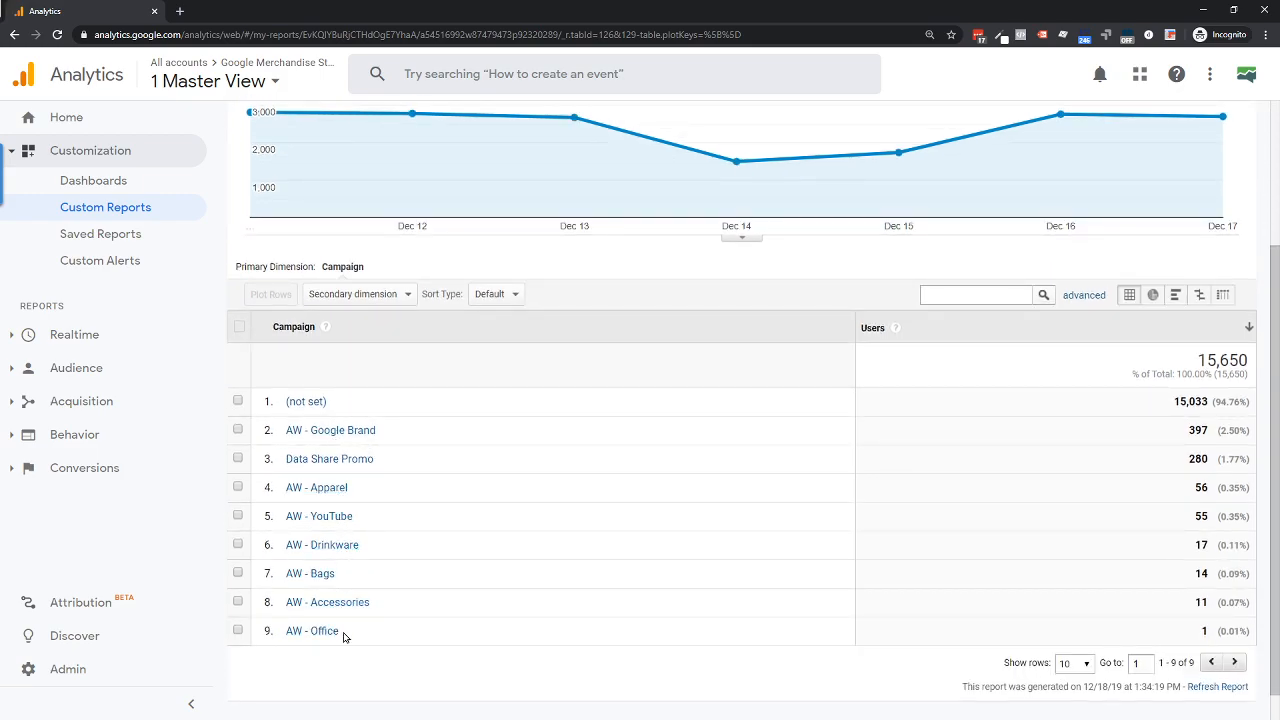
{"action": "left_click", "coordinate": [306, 402]}
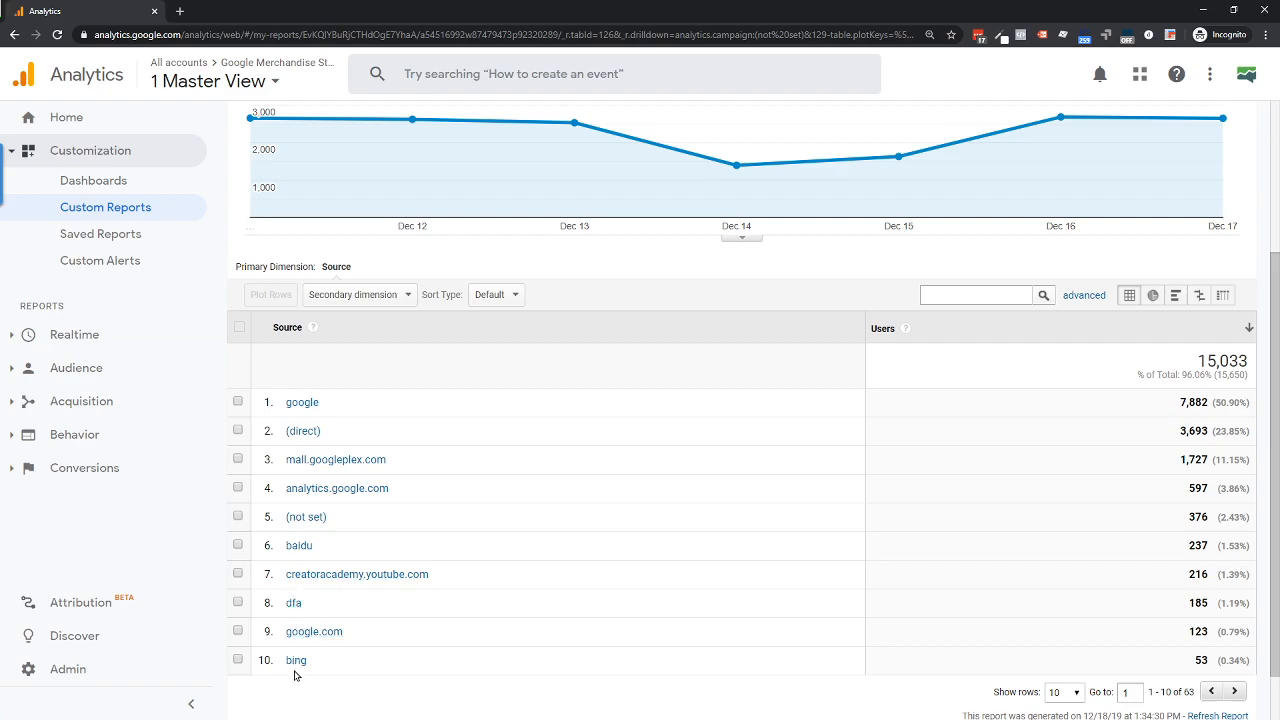
{"action": "scroll", "coordinate": [370, 578], "scroll_direction": "down", "scroll_amount": 1}
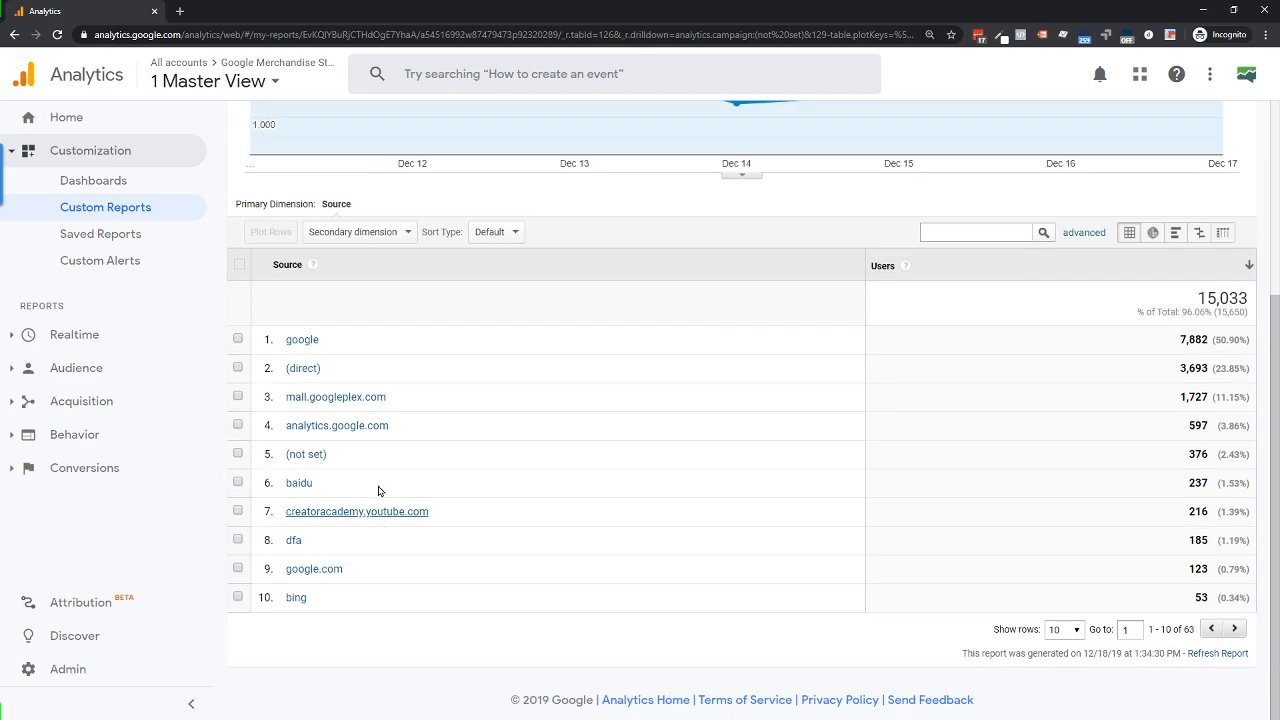
{"action": "left_click", "coordinate": [296, 599]}
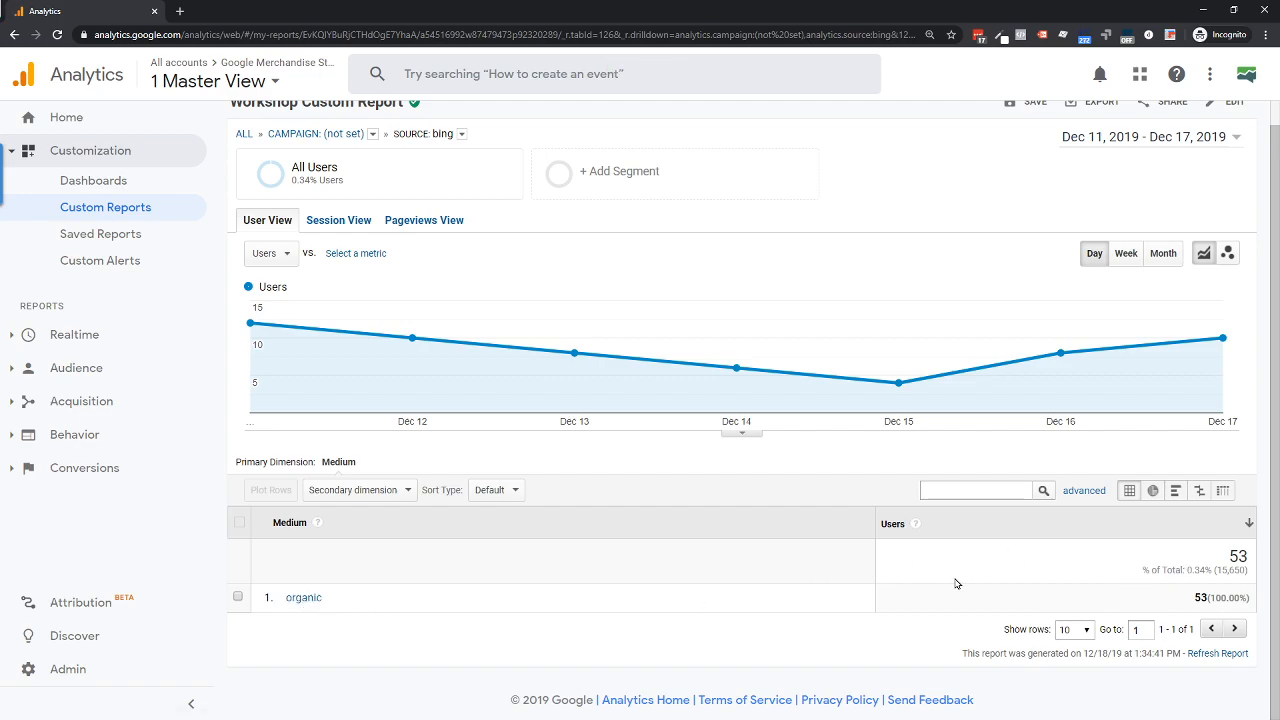
{"action": "left_click", "coordinate": [303, 597]}
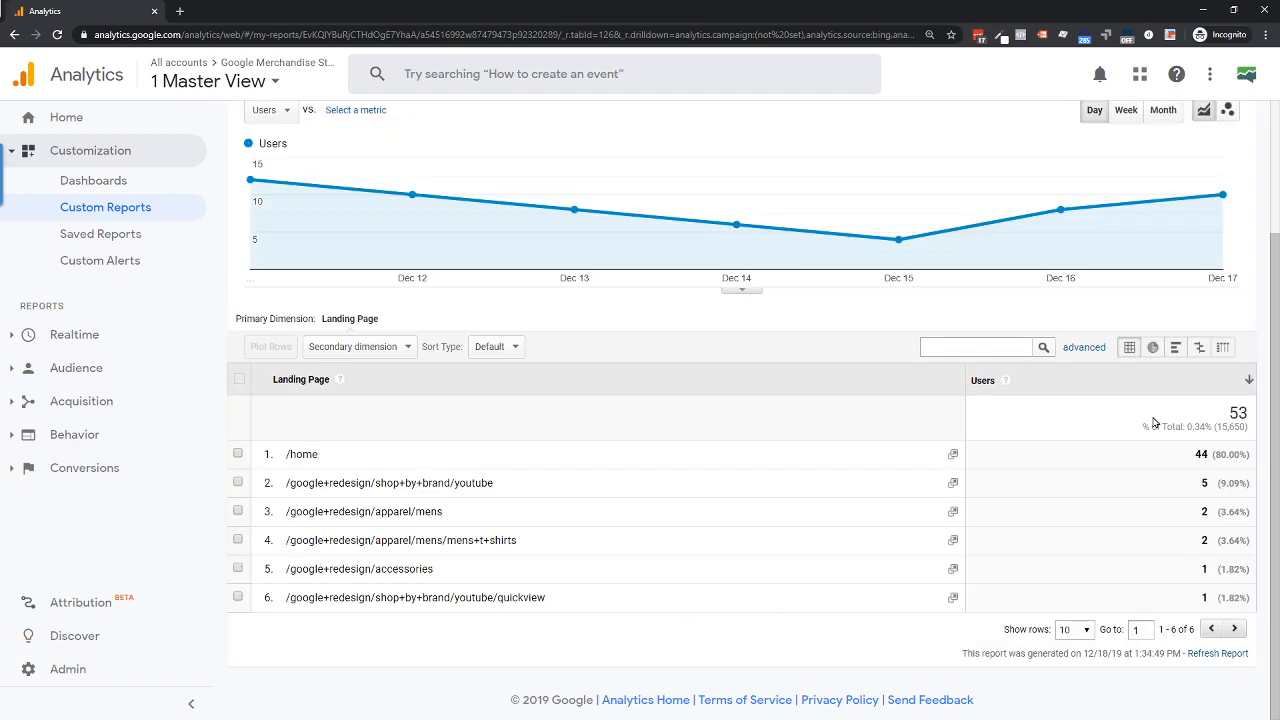
{"action": "scroll", "coordinate": [674, 411], "scroll_direction": "up", "scroll_amount": 2}
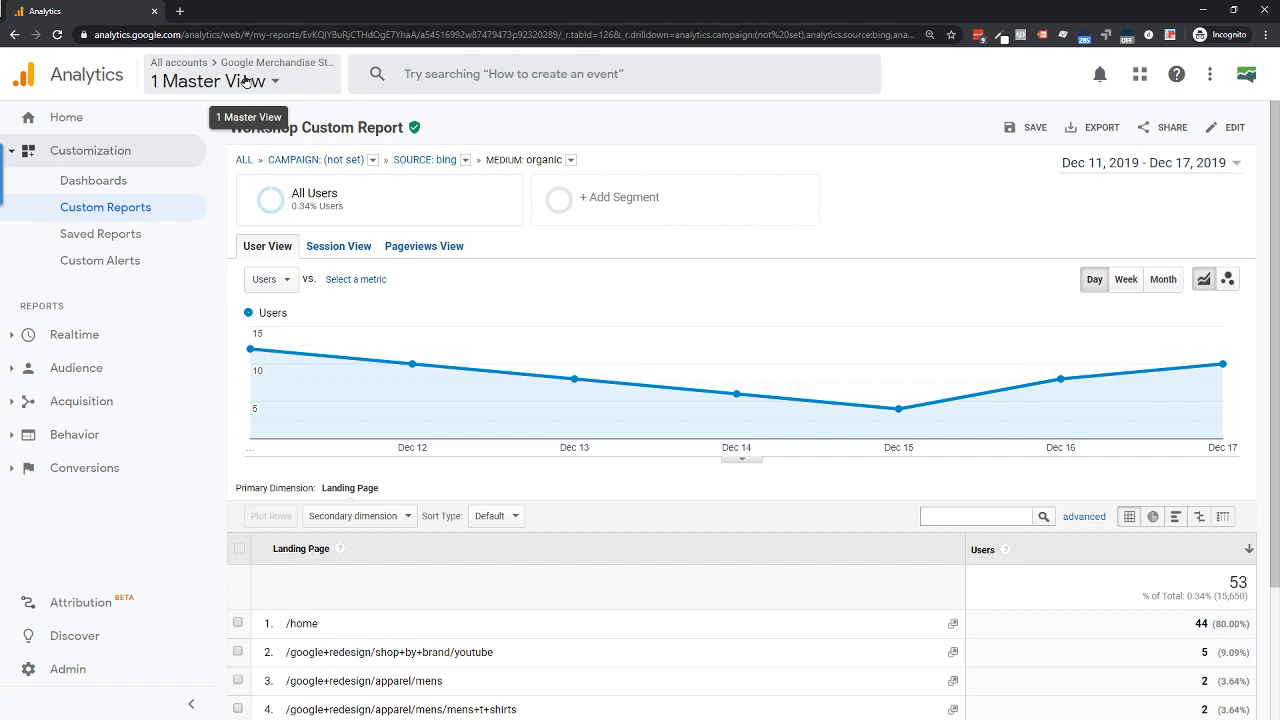
Switch to the MeasurementMarketing.io view GDS Data Source (Marketing Only) (NO PARAMS) and open Workshop Custom Report from the custom reports there.
{"action": "left_click", "coordinate": [245, 80]}
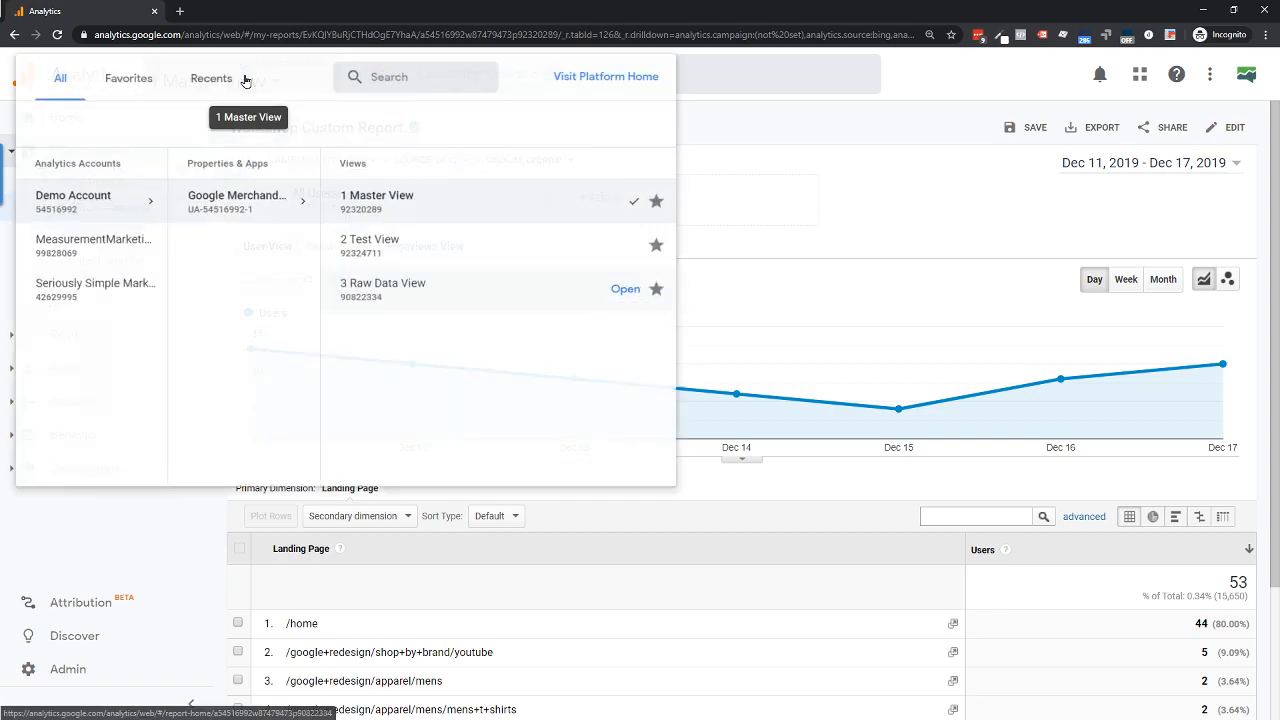
{"action": "left_click", "coordinate": [109, 254]}
{"action": "left_click", "coordinate": [374, 219]}
{"action": "left_click", "coordinate": [426, 255]}
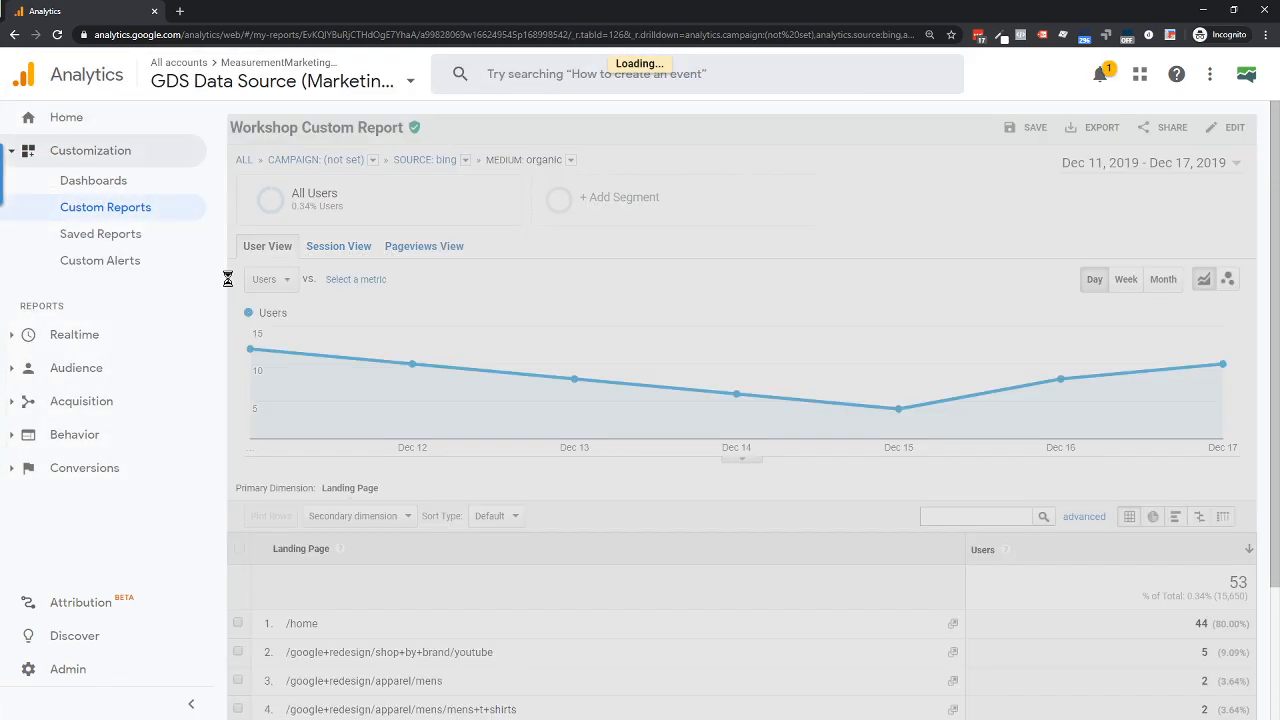
{"action": "left_click", "coordinate": [82, 213]}
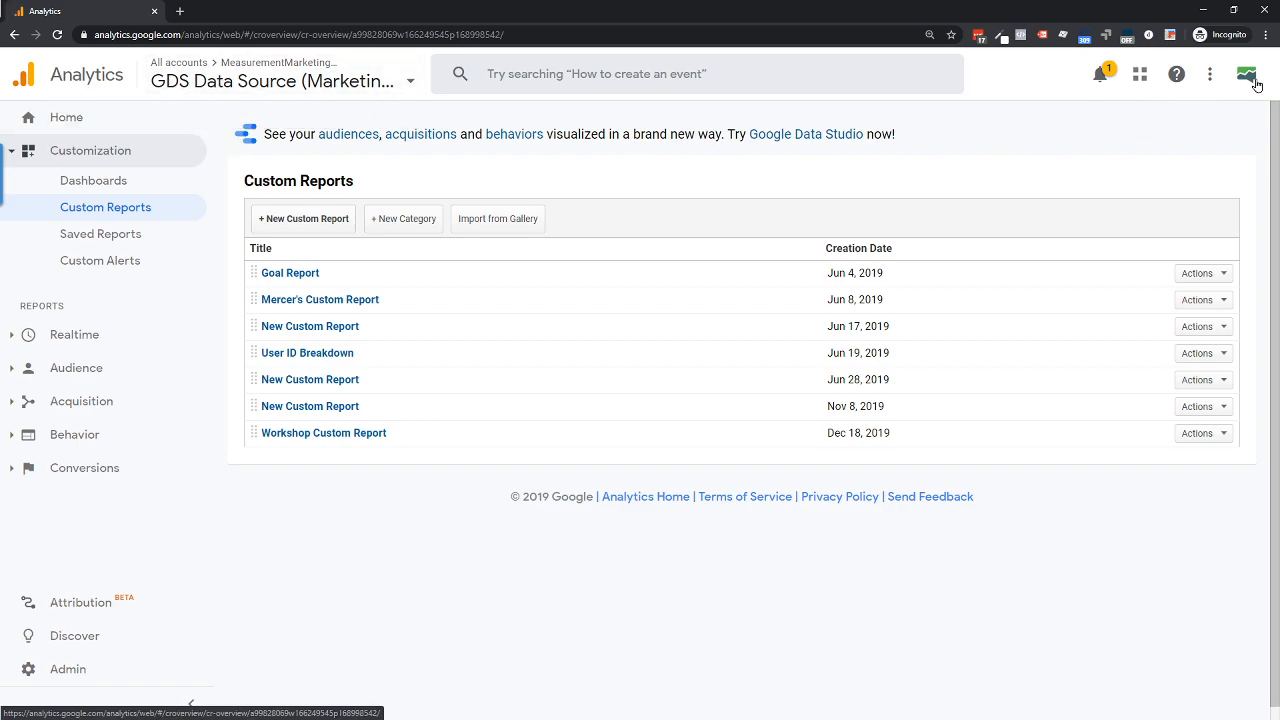
{"action": "left_click", "coordinate": [300, 433]}
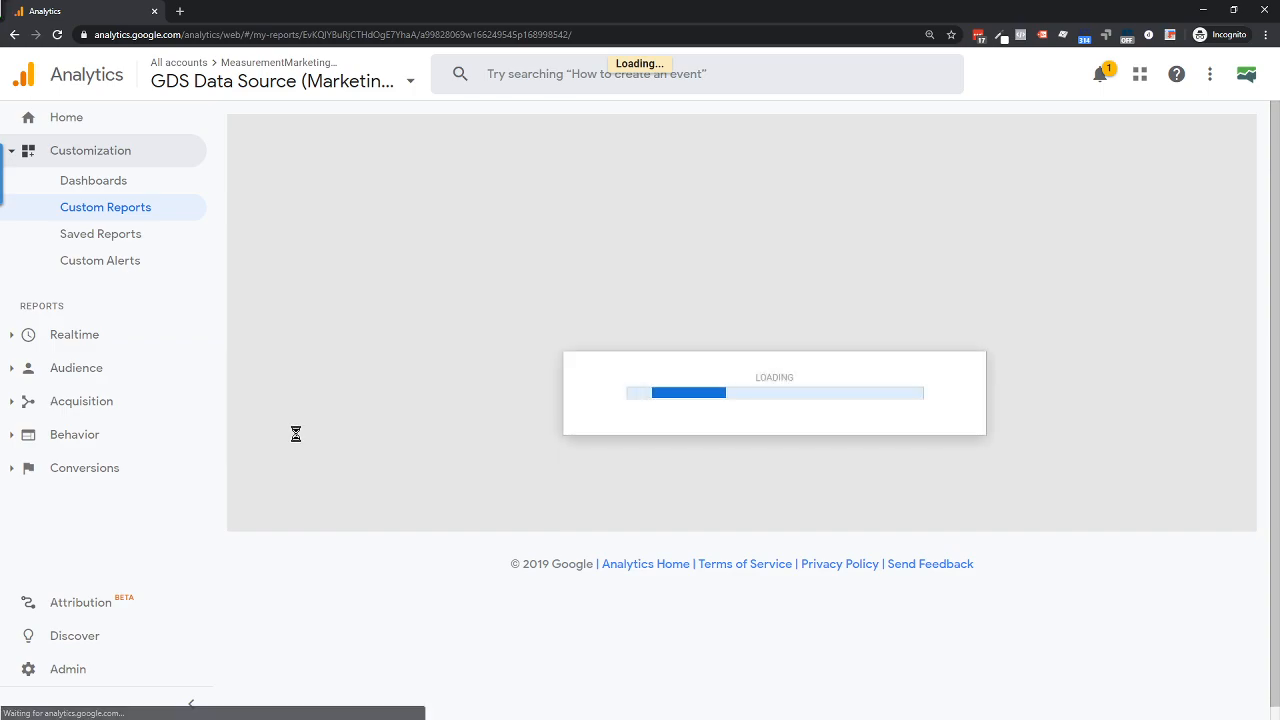
Drill down from the win campaign to the mediums of its facebook source and return to the campaign's sources.
{"action": "scroll", "coordinate": [290, 500], "scroll_direction": "down", "scroll_amount": 3}
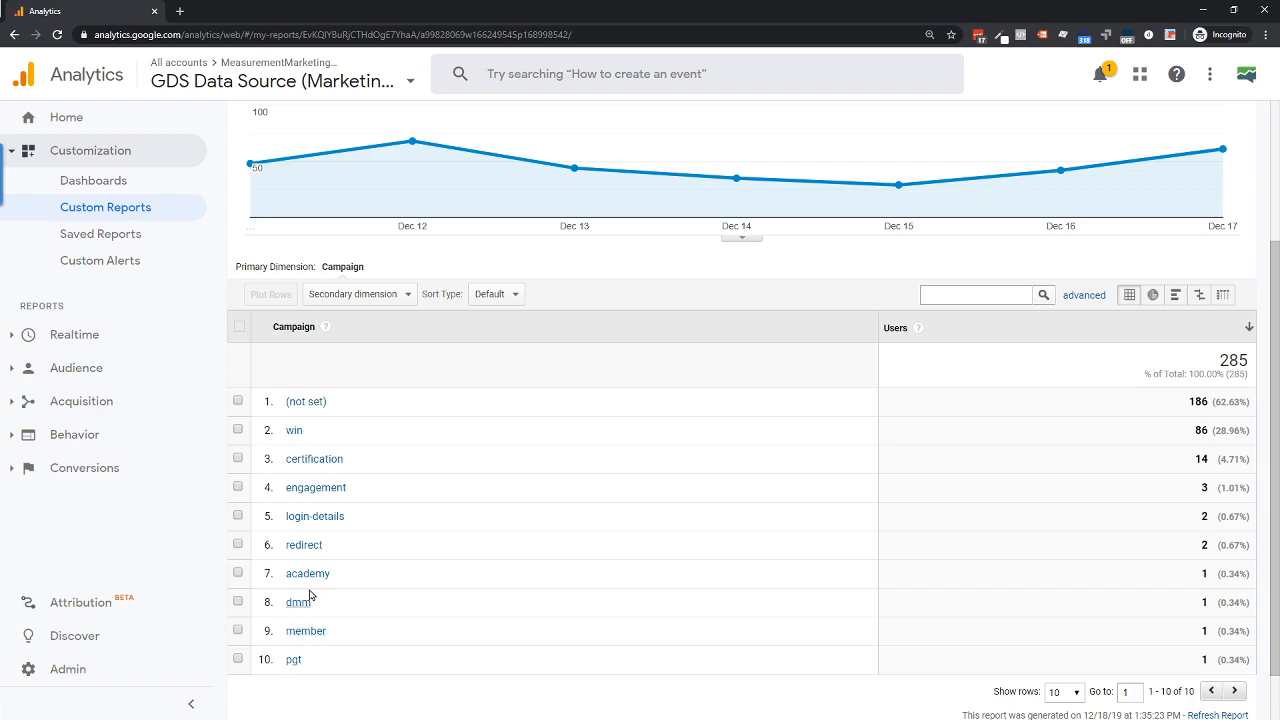
{"action": "left_click", "coordinate": [294, 431]}
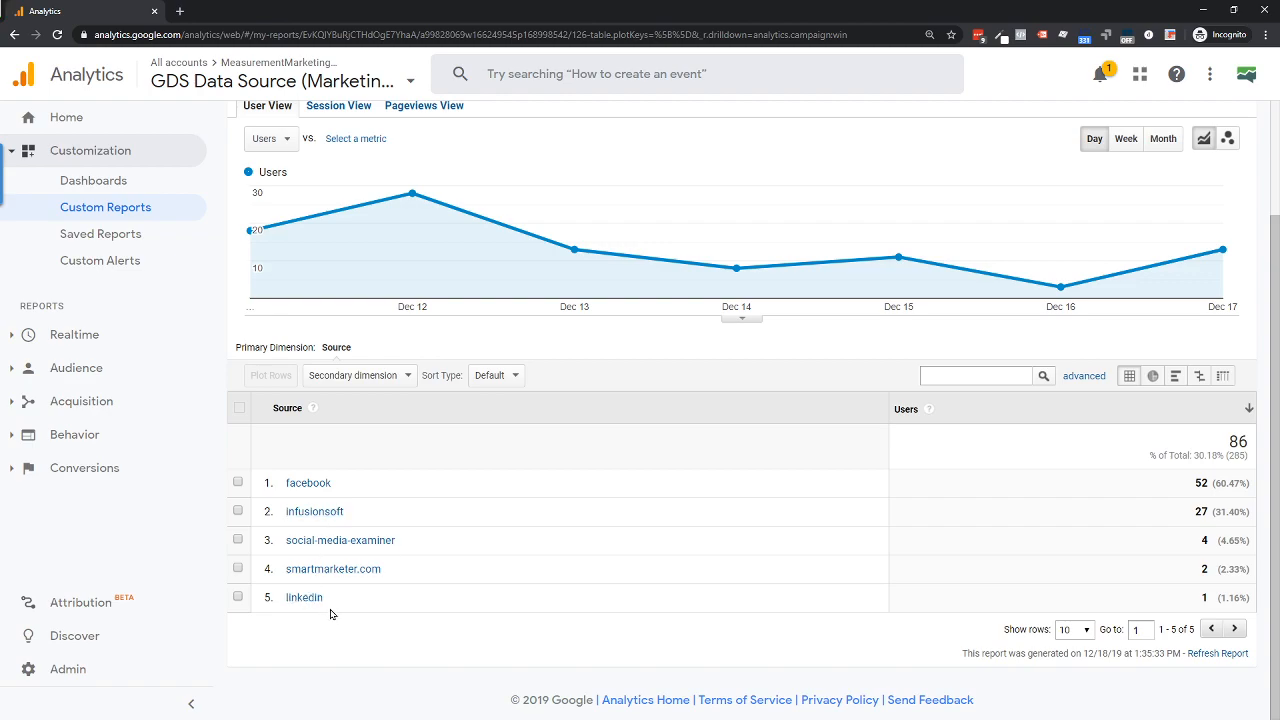
{"action": "left_click", "coordinate": [296, 486]}
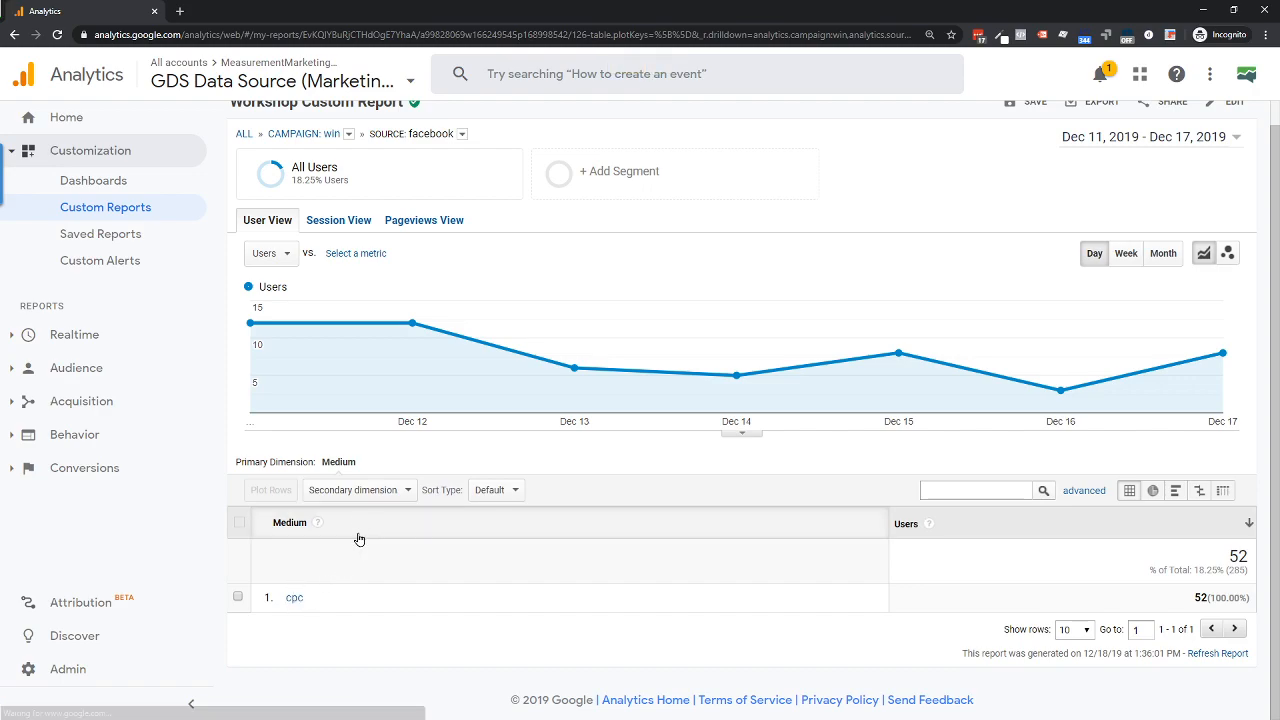
{"action": "left_click", "coordinate": [293, 133]}
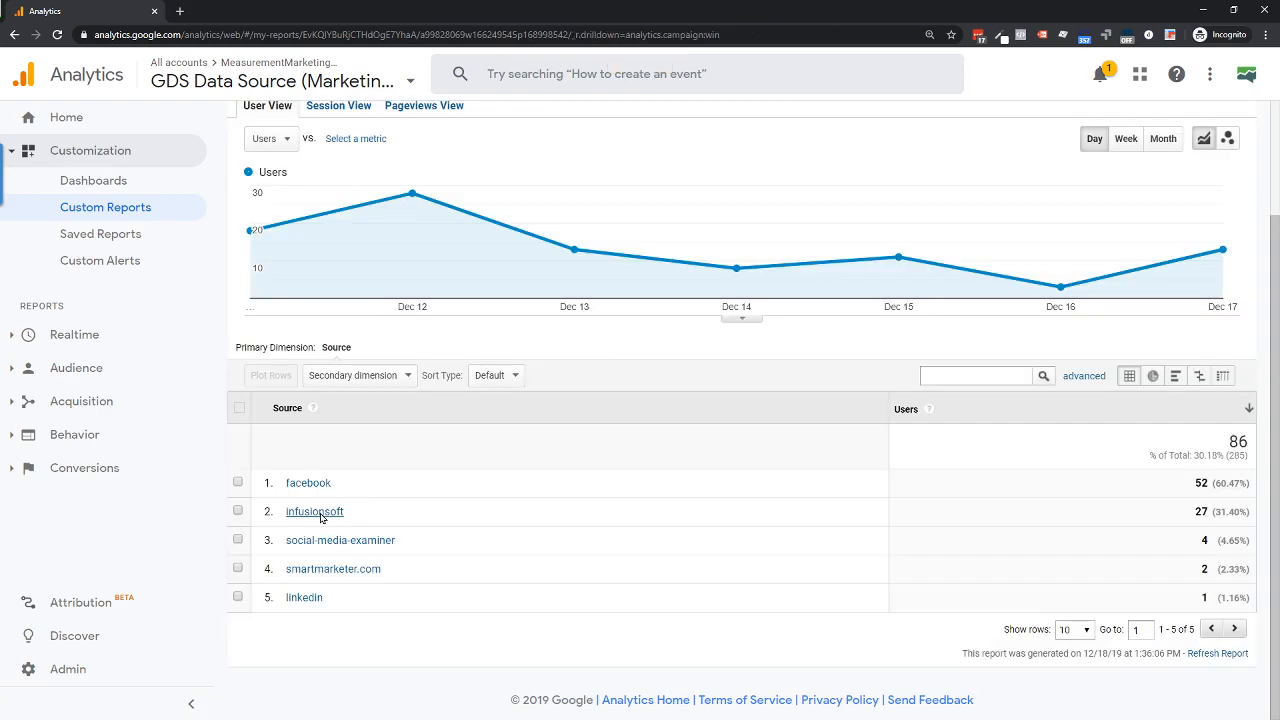
Examine the mediums of the infusionsoft source in the win campaign by users and by pageviews.
{"action": "left_click", "coordinate": [318, 512]}
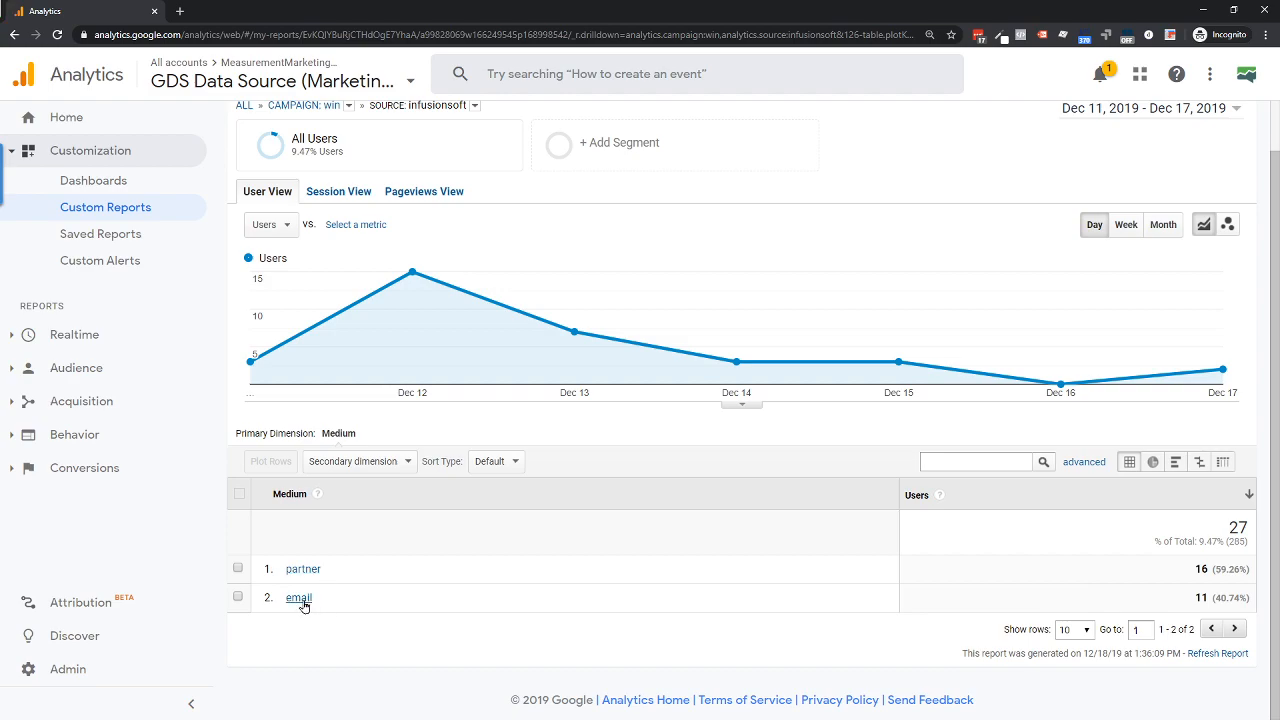
{"action": "scroll", "coordinate": [311, 568], "scroll_direction": "up", "scroll_amount": 1}
{"action": "scroll", "coordinate": [314, 569], "scroll_direction": "down", "scroll_amount": 1}
{"action": "scroll", "coordinate": [314, 569], "scroll_direction": "up", "scroll_amount": 1}
{"action": "mouse_move", "coordinate": [316, 551]}
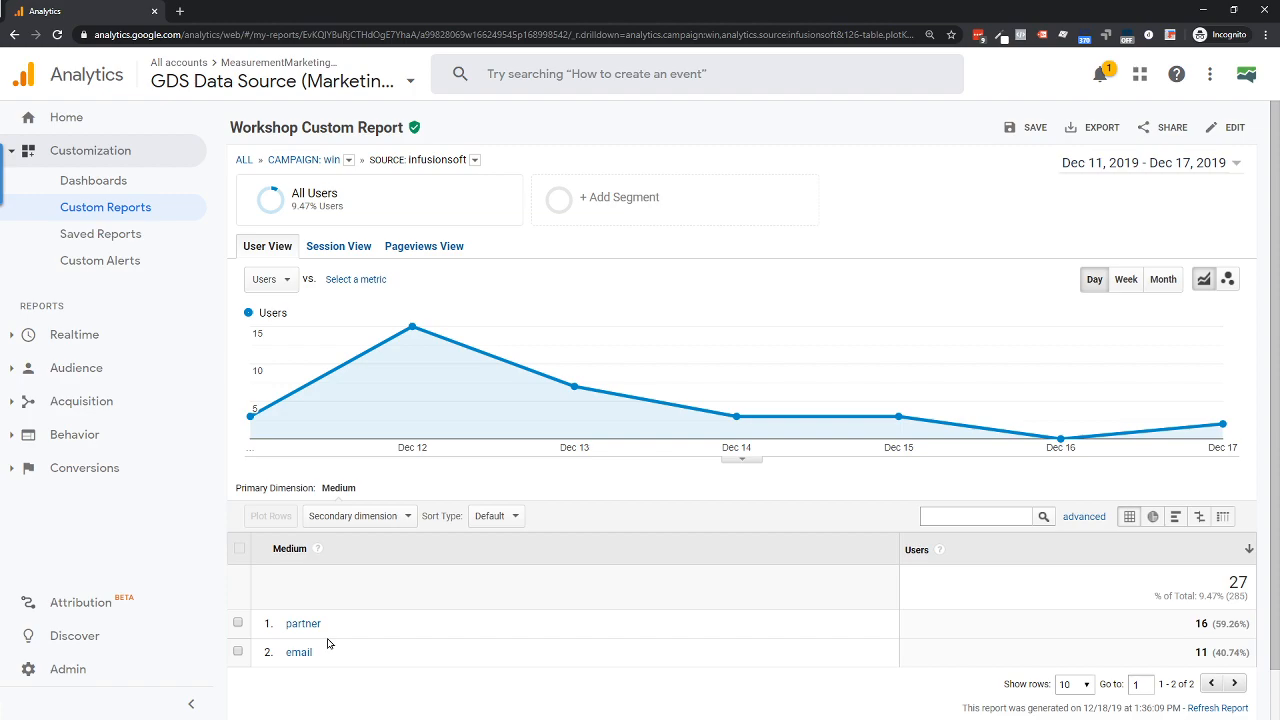
{"action": "scroll", "coordinate": [327, 643], "scroll_direction": "down", "scroll_amount": 1}
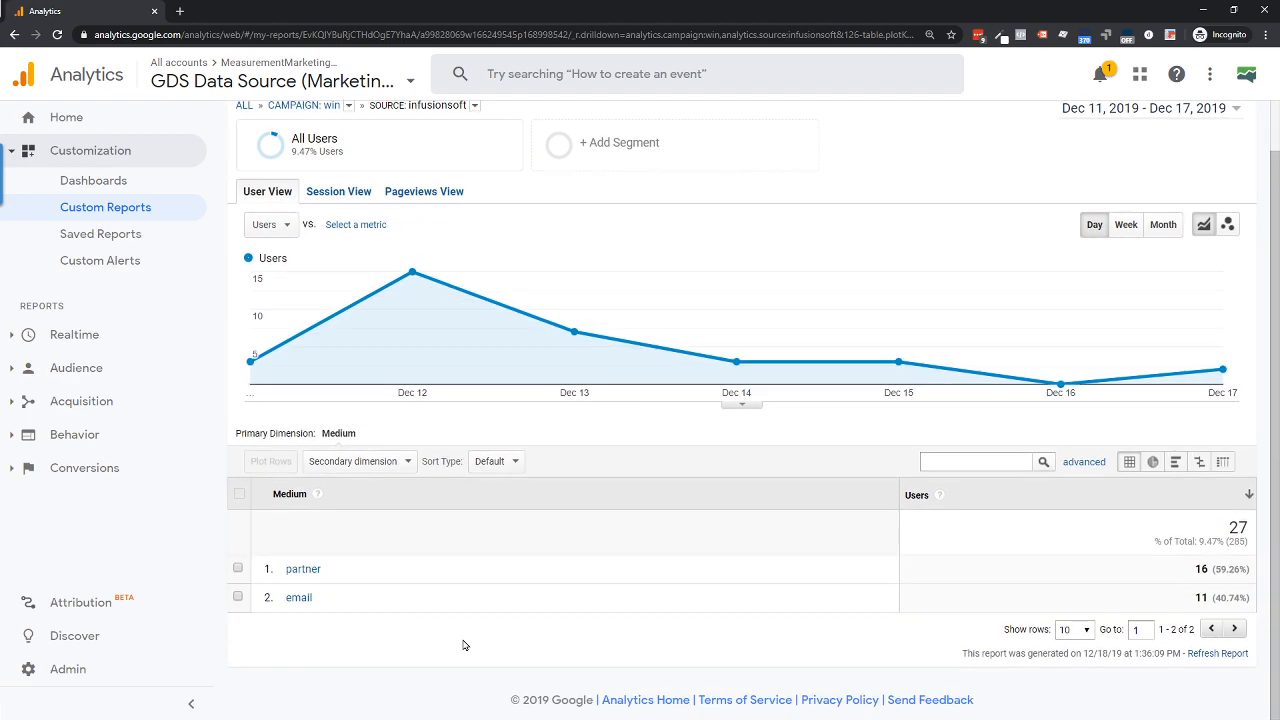
{"action": "scroll", "coordinate": [395, 270], "scroll_direction": "up", "scroll_amount": 1}
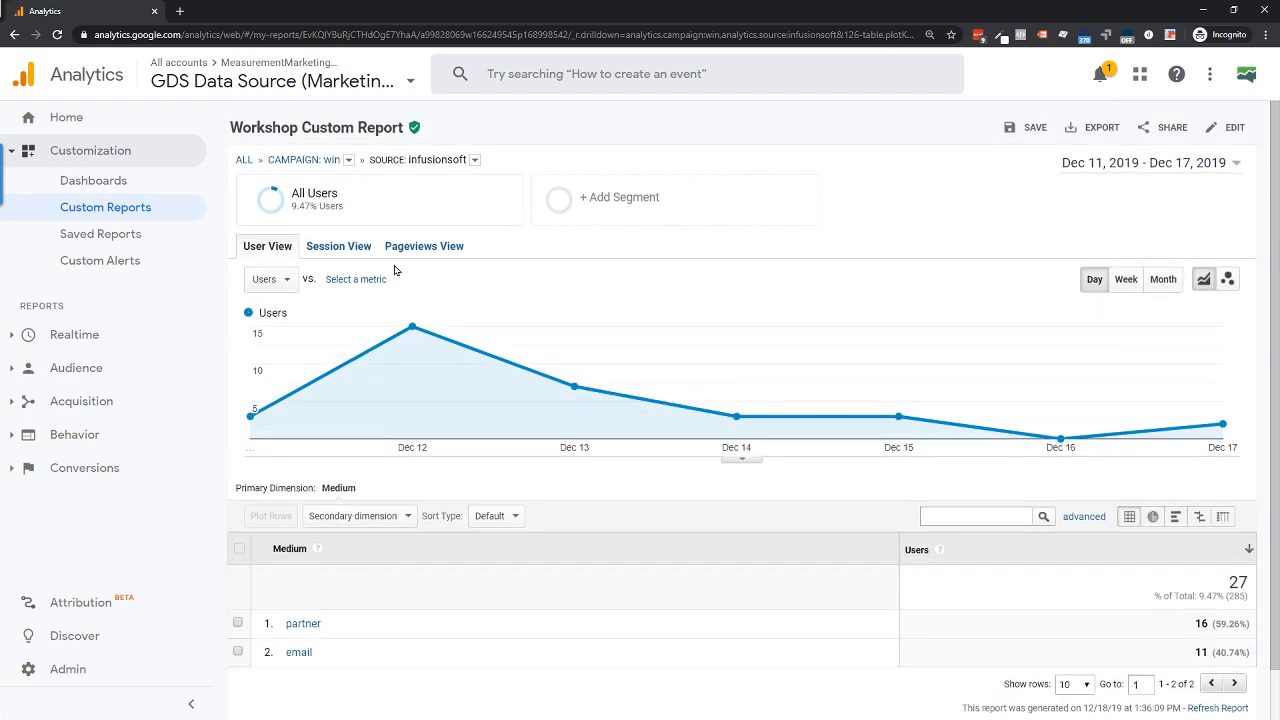
{"action": "left_click", "coordinate": [431, 245]}
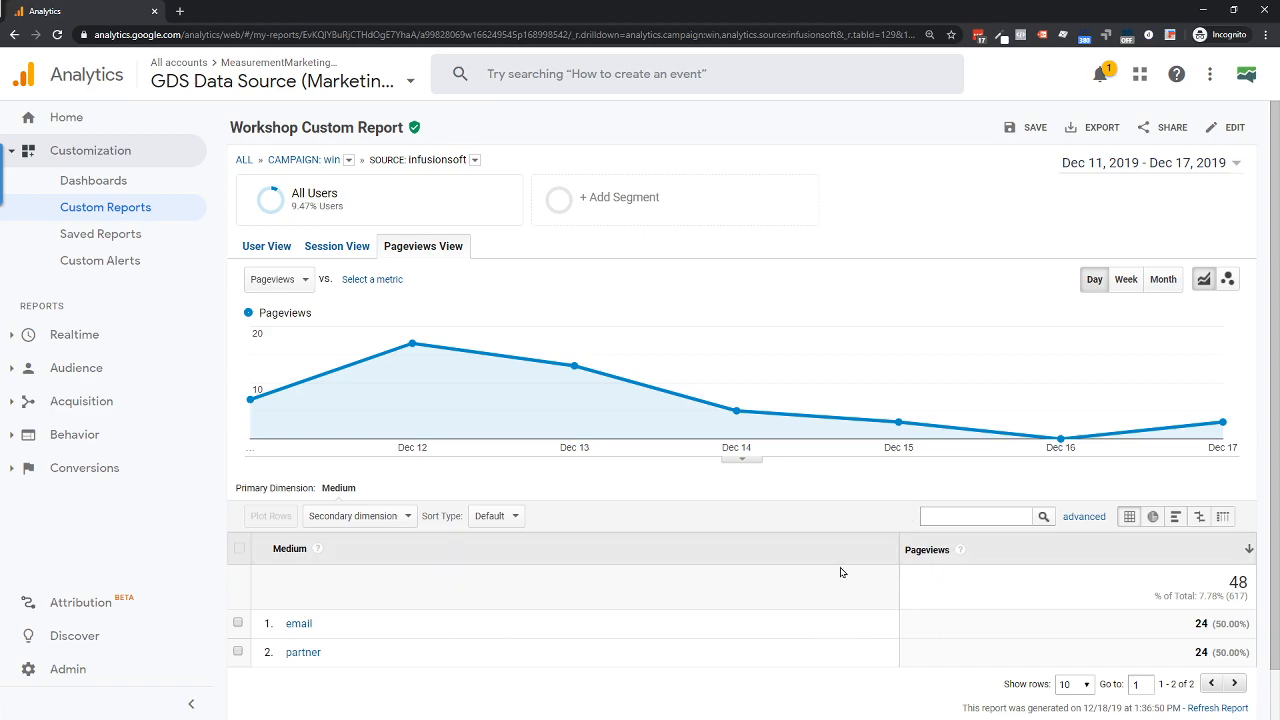
Open the custom report for editing and rename its User View tab as GoalView.
{"action": "left_click", "coordinate": [1229, 128]}
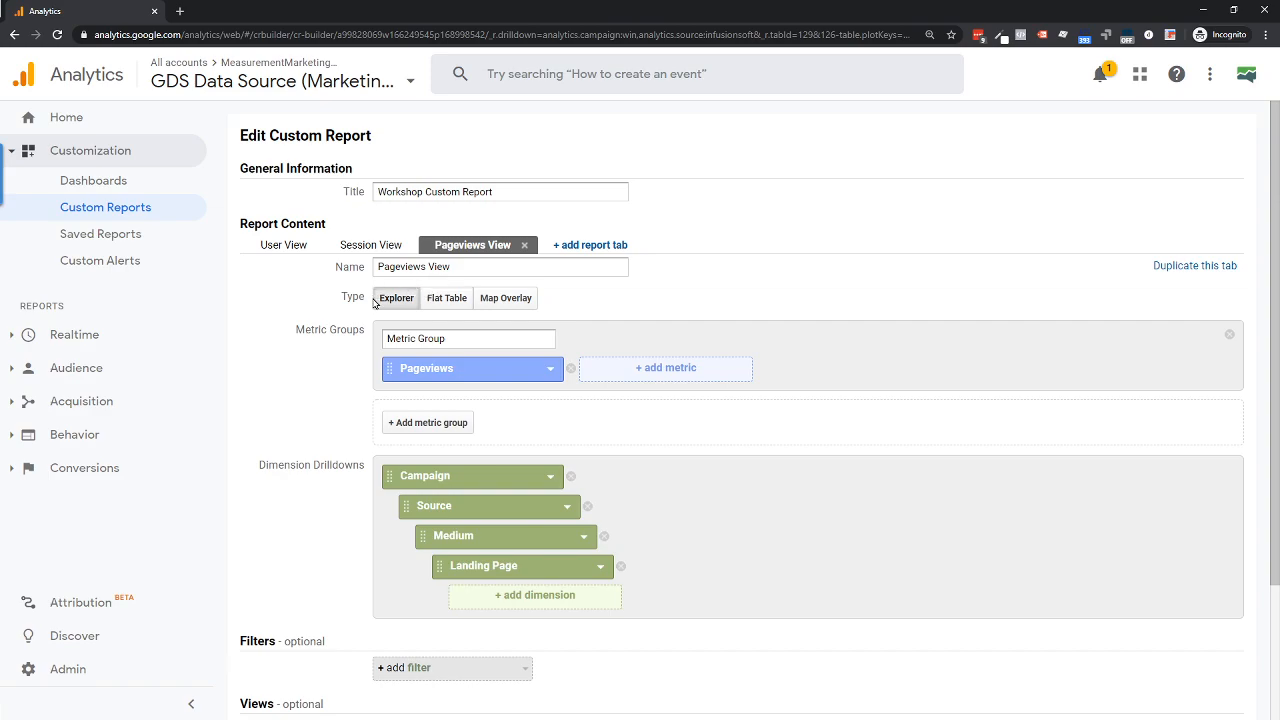
{"action": "left_click", "coordinate": [274, 245]}
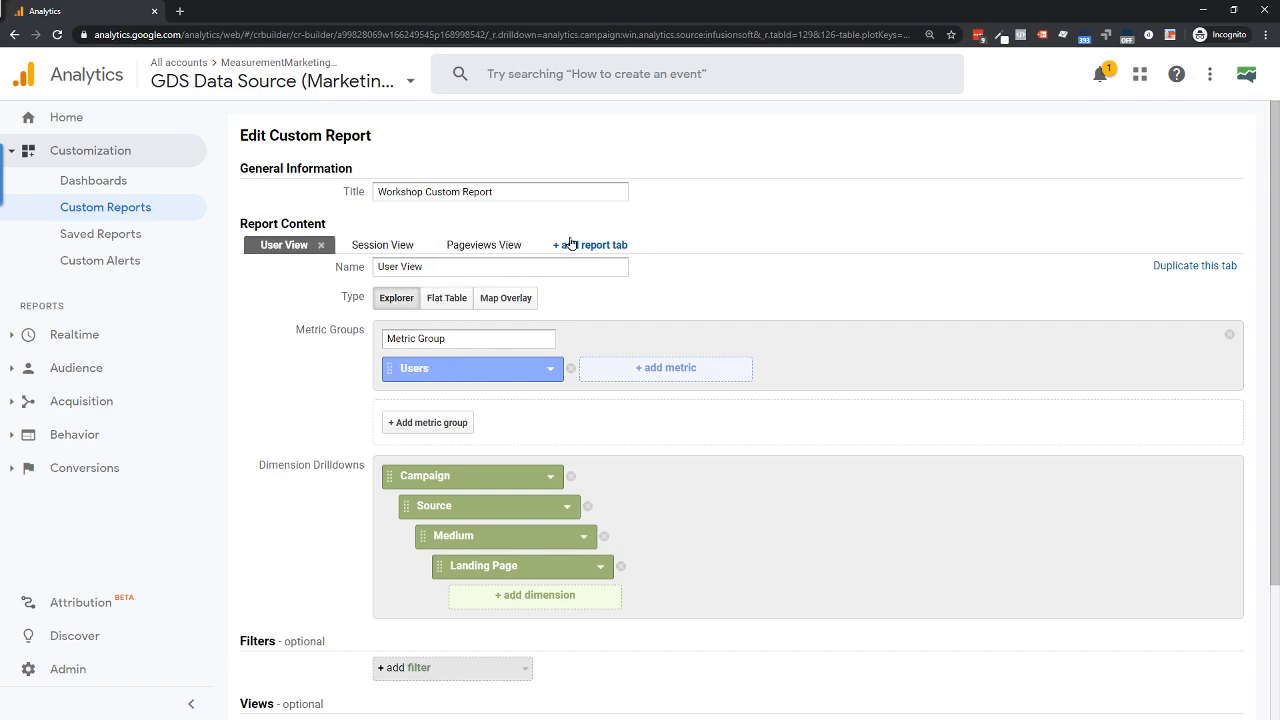
{"action": "left_click_drag", "start_coordinate": [279, 249], "coordinate": [388, 250]}
{"action": "double_click", "coordinate": [390, 266]}
{"action": "type", "text": "Goal"}
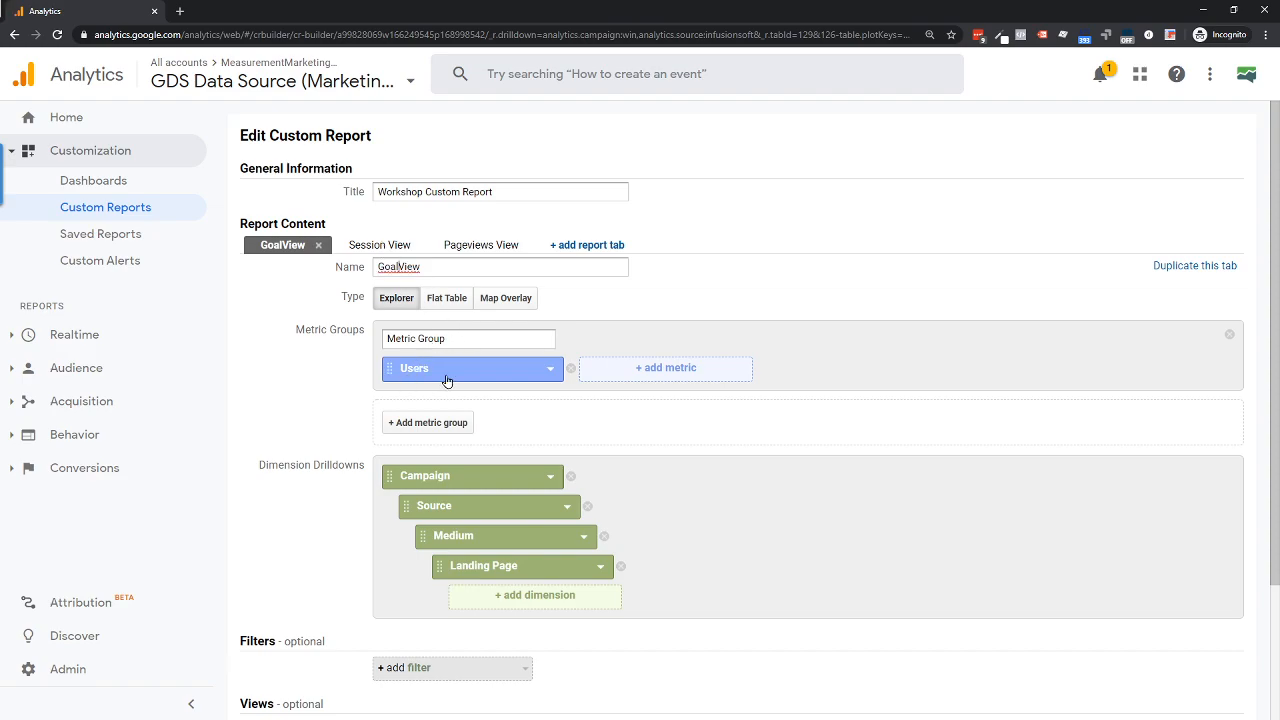
Add the metric WMP - 1 - Offer Page (Goal 19 Completions) beside Users in the GoalView metric group.
{"action": "left_click", "coordinate": [660, 370]}
{"action": "type", "text": "completion"}
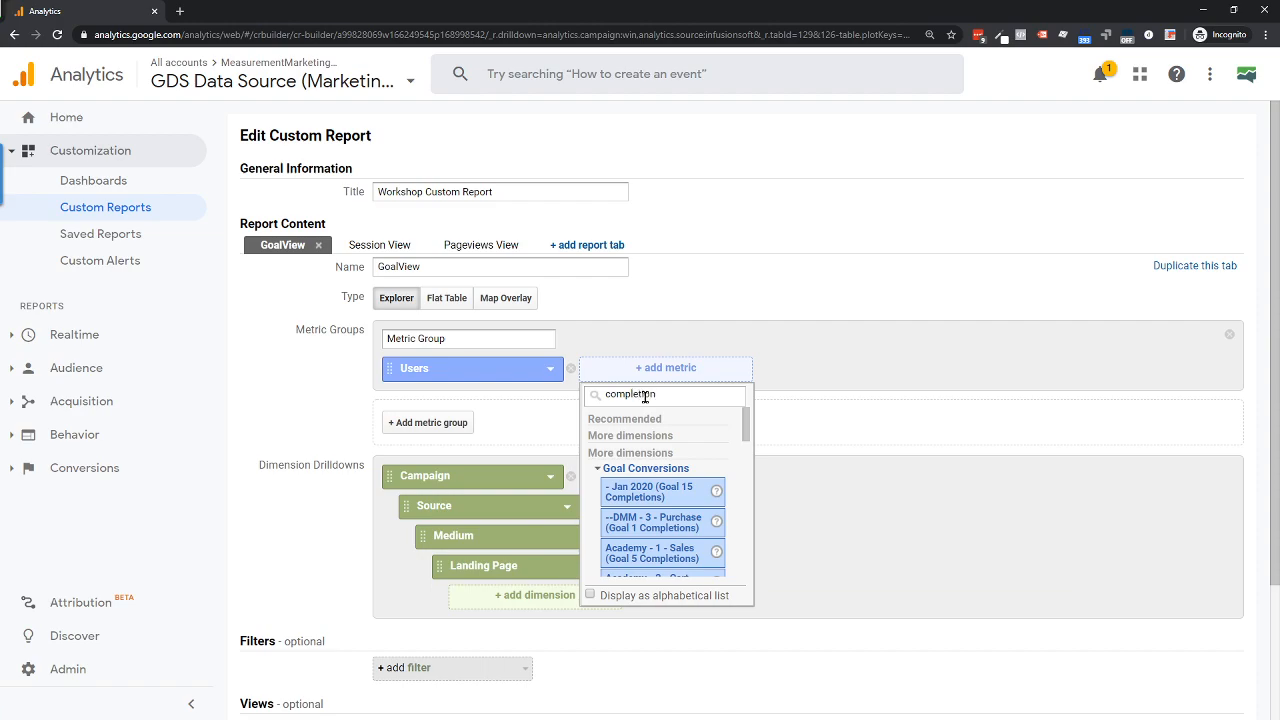
{"action": "left_click_drag", "start_coordinate": [746, 426], "coordinate": [743, 554]}
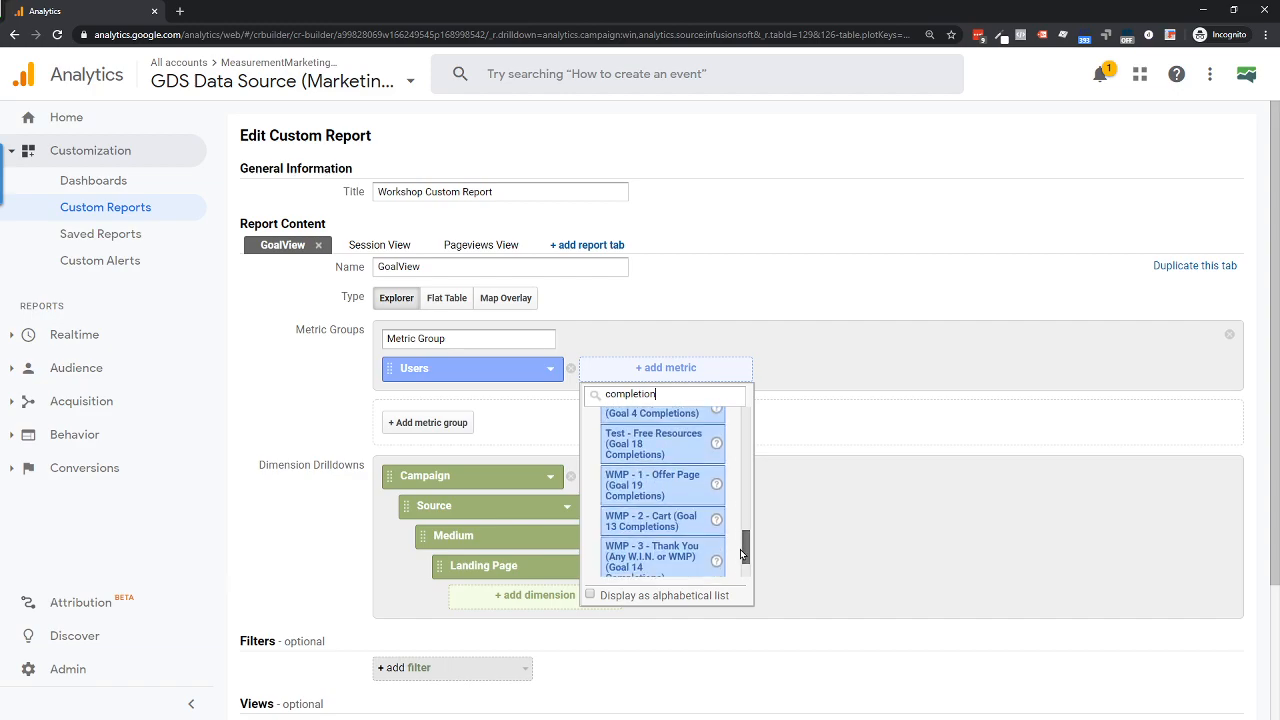
{"action": "left_click", "coordinate": [645, 484]}
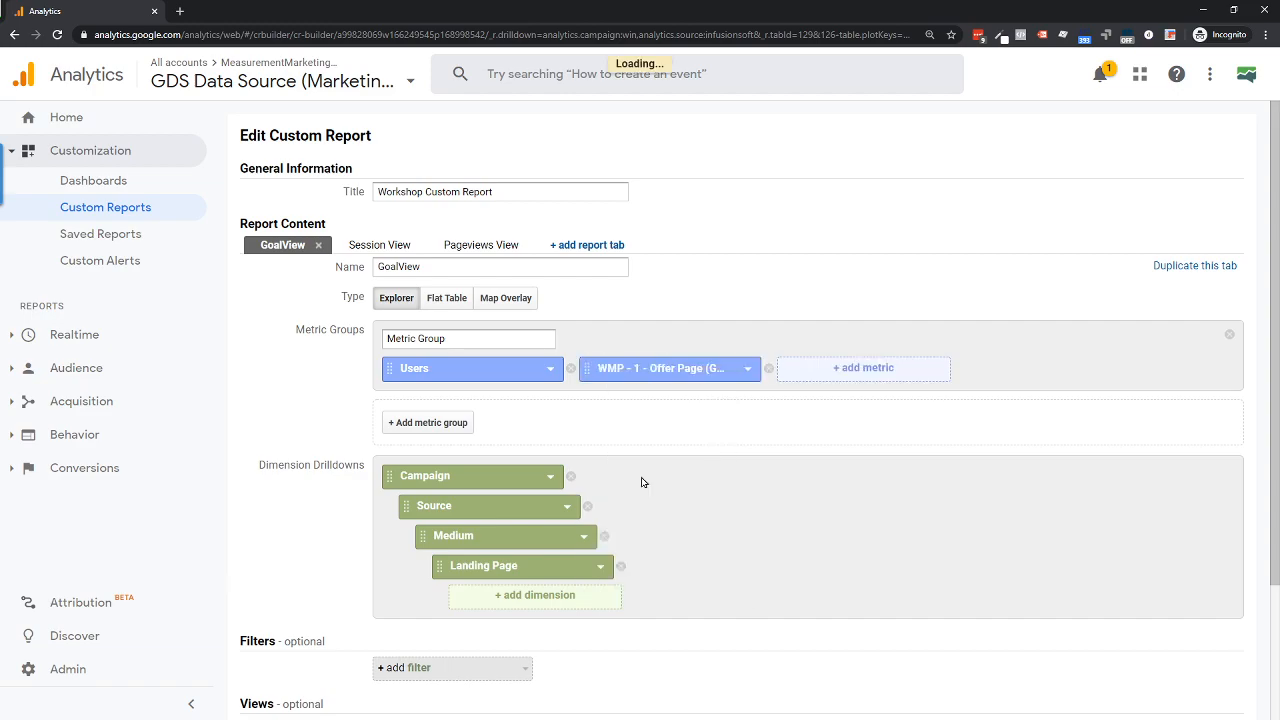
Add the metric WMP - 2 - Cart (Goal 13 Completions) to the GoalView metric group.
{"action": "left_click", "coordinate": [847, 372]}
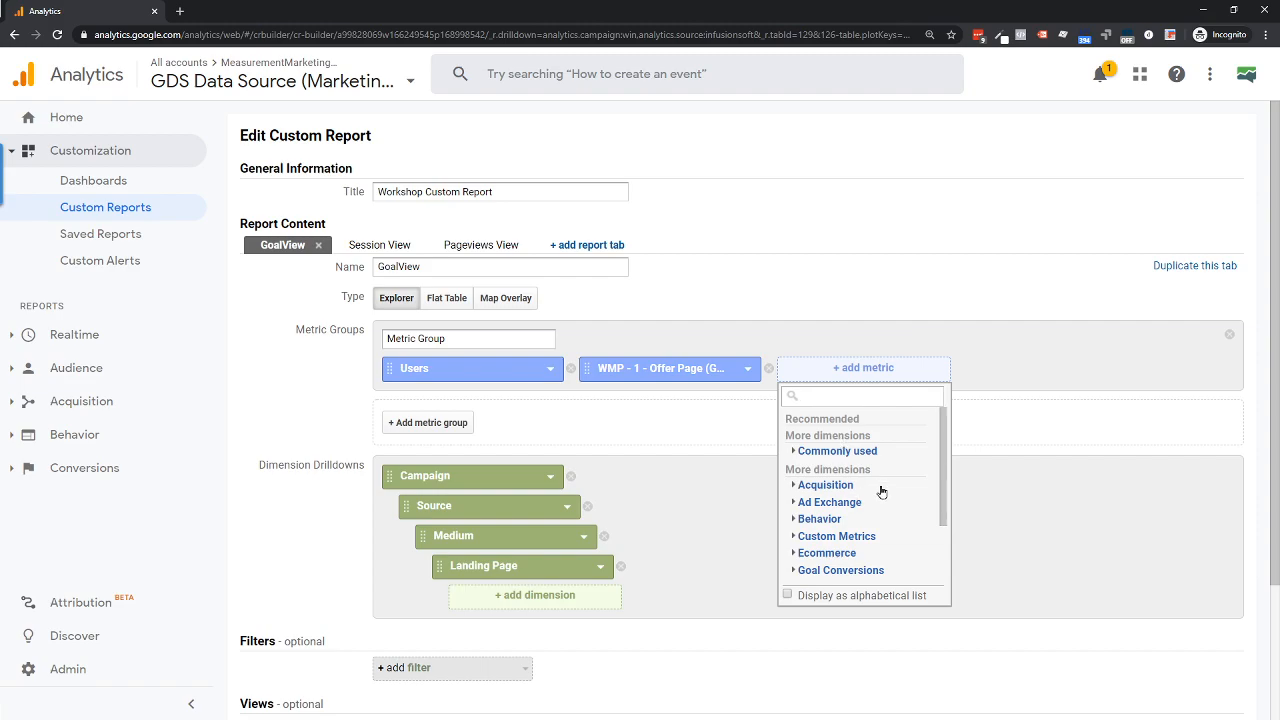
{"action": "type", "text": "wmp"}
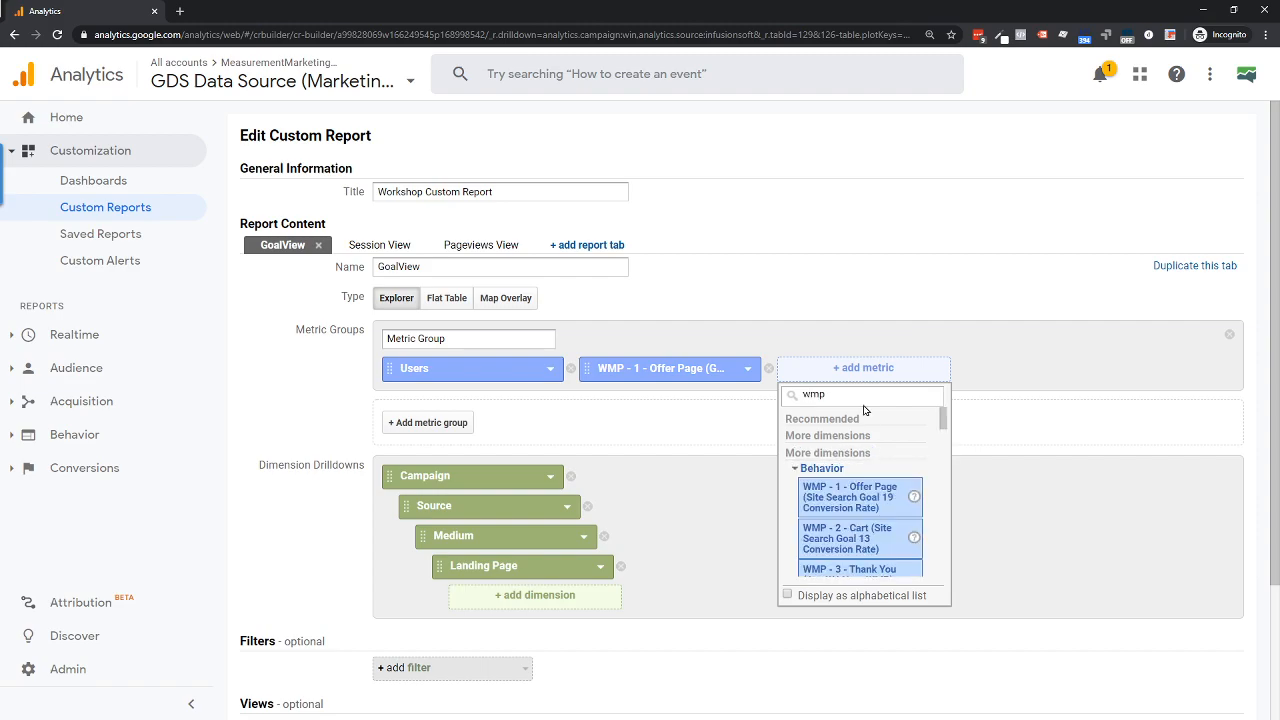
{"action": "type", "text": " - 2"}
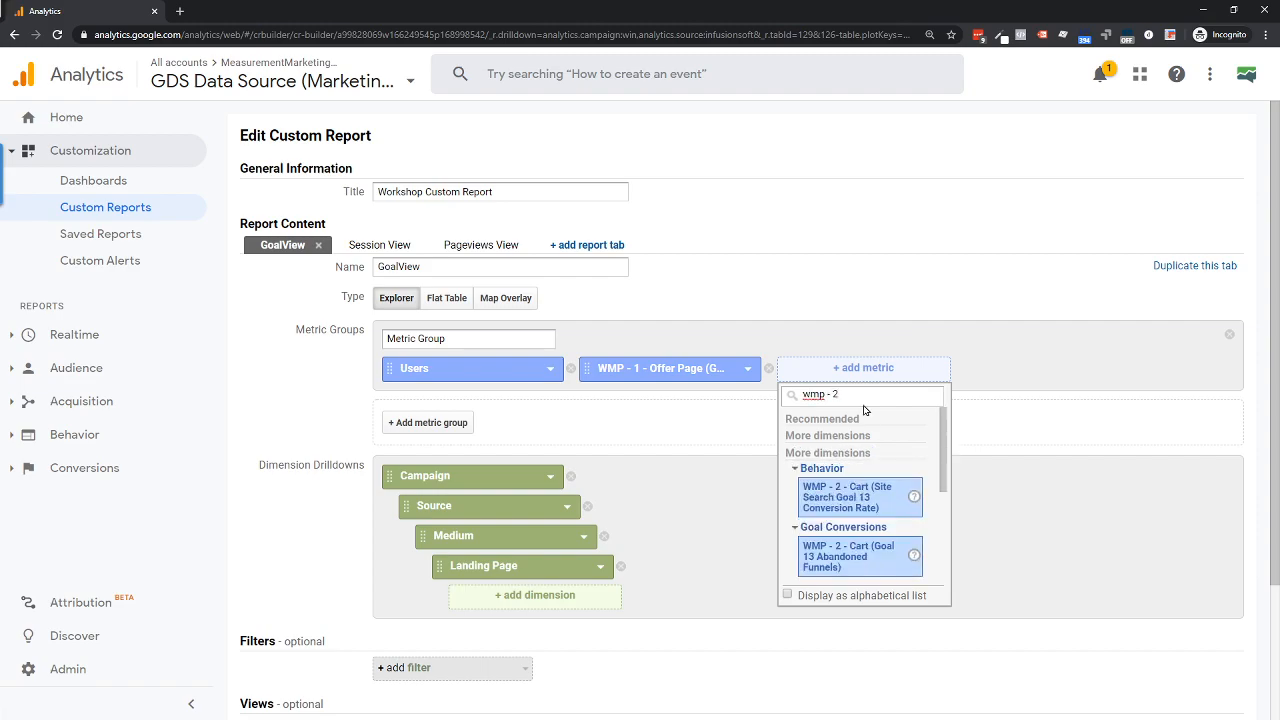
{"action": "left_click_drag", "start_coordinate": [946, 459], "coordinate": [942, 512]}
{"action": "left_click", "coordinate": [838, 533]}
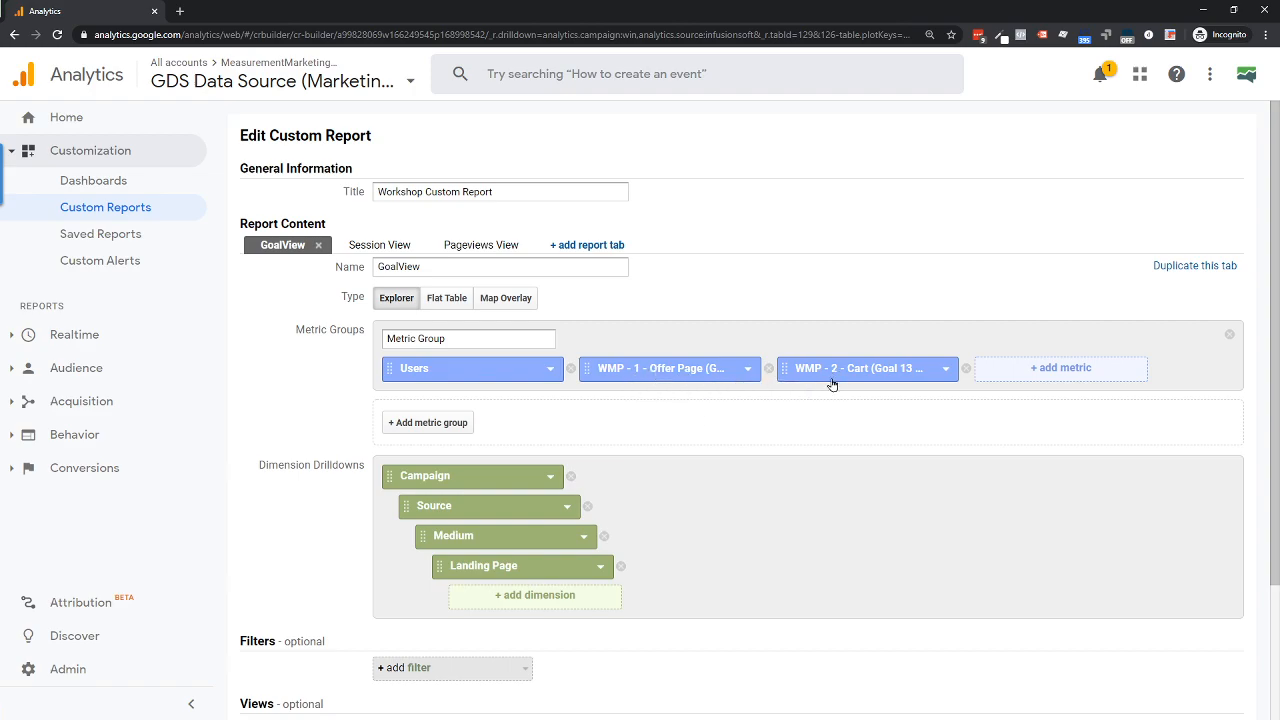
Add the metric WMP - 3 - Thank You (Any W.I.N. or WMP) (Goal 14 Completions) to the GoalView metric group.
{"action": "left_click", "coordinate": [1081, 372]}
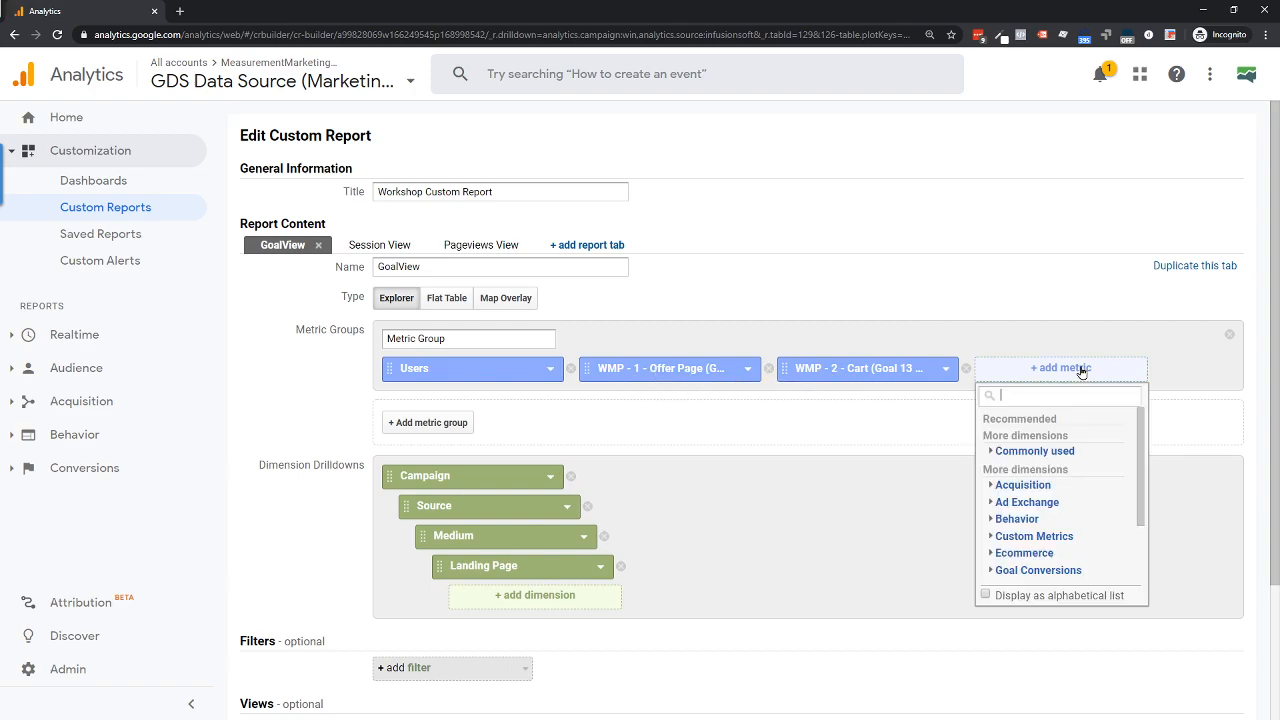
{"action": "type", "text": "wmp - 3 -"}
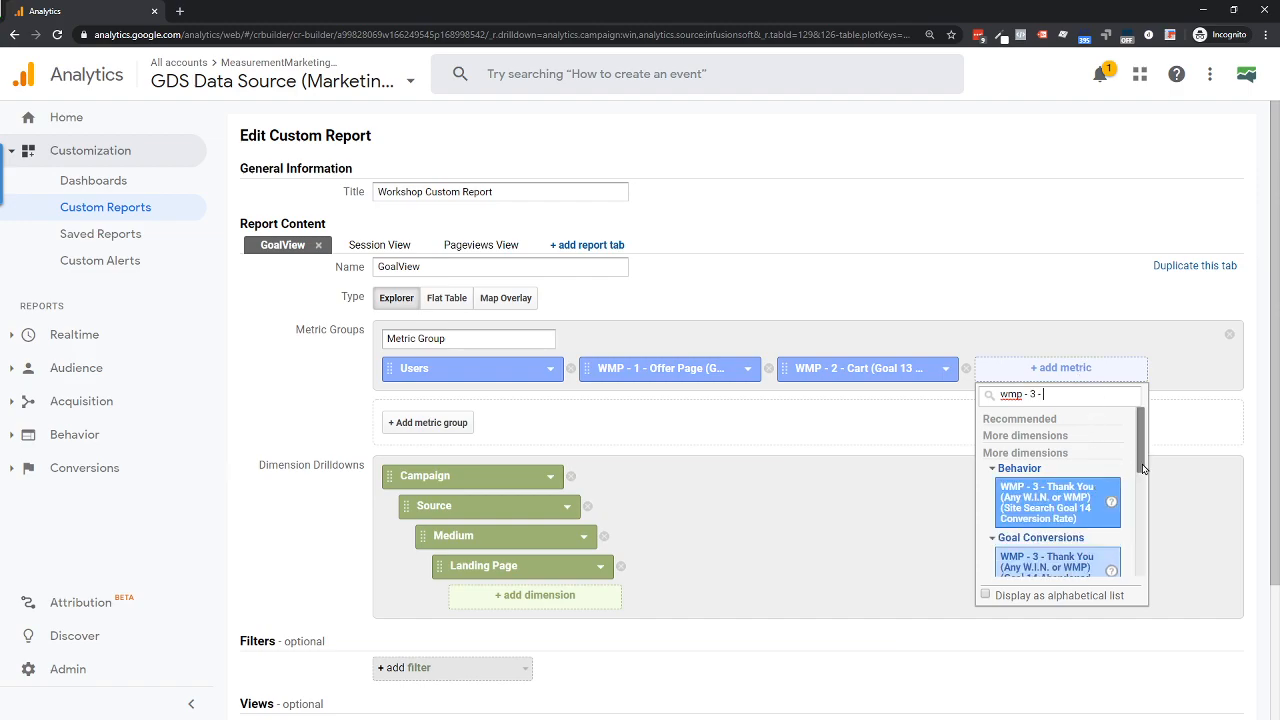
{"action": "left_click_drag", "start_coordinate": [1142, 456], "coordinate": [1138, 526]}
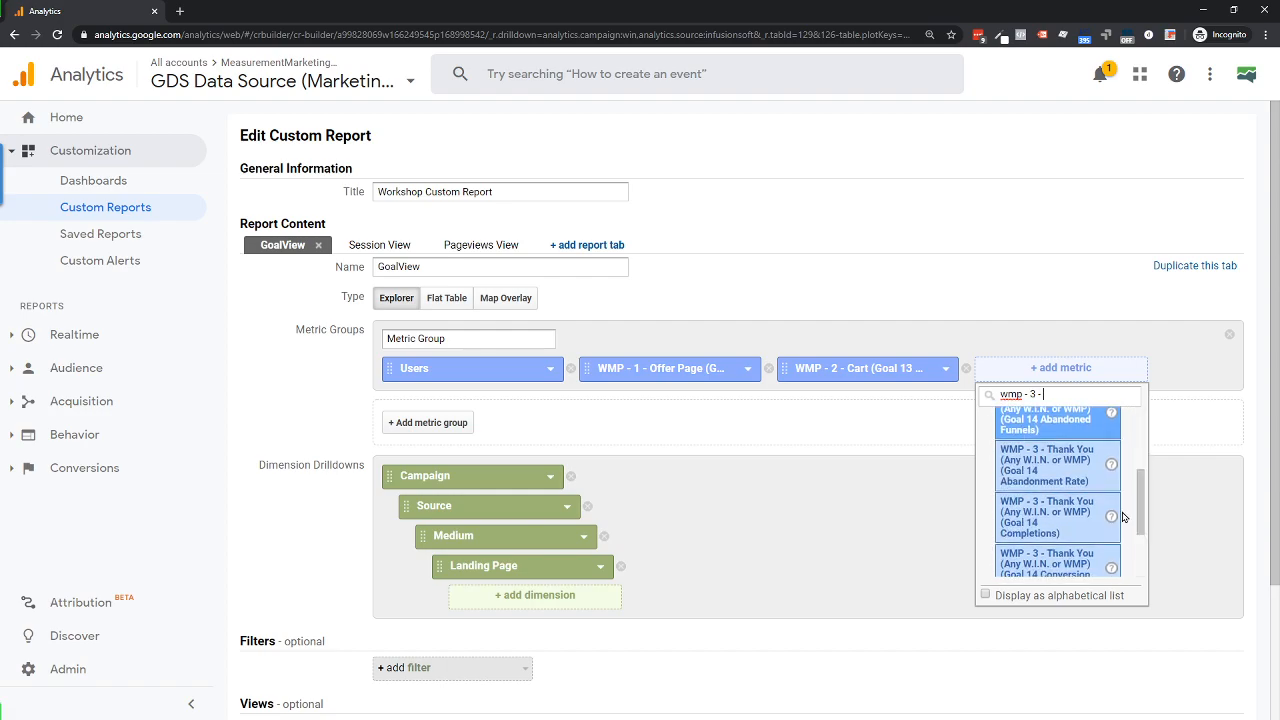
{"action": "left_click", "coordinate": [1030, 527]}
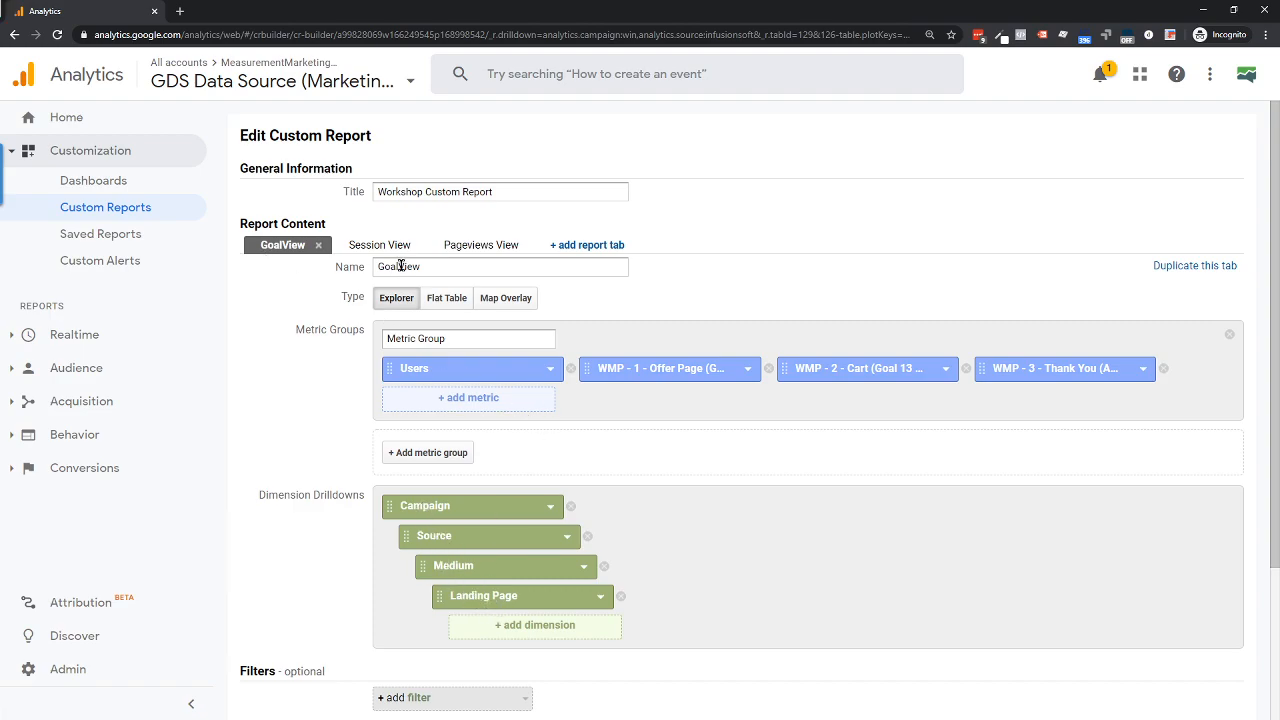
Rename the GoalView report tab as Goal View and save the custom report with its current view selection.
{"action": "scroll", "coordinate": [378, 607], "scroll_direction": "down", "scroll_amount": 2}
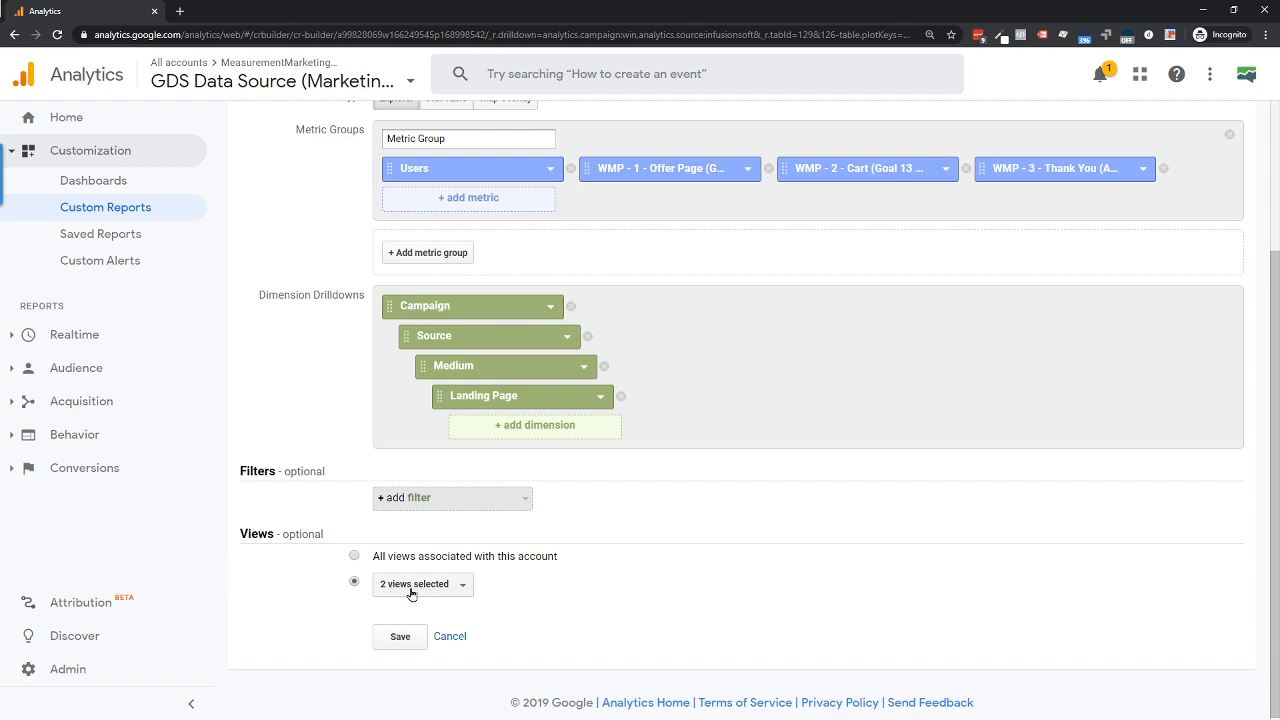
{"action": "left_click", "coordinate": [410, 590]}
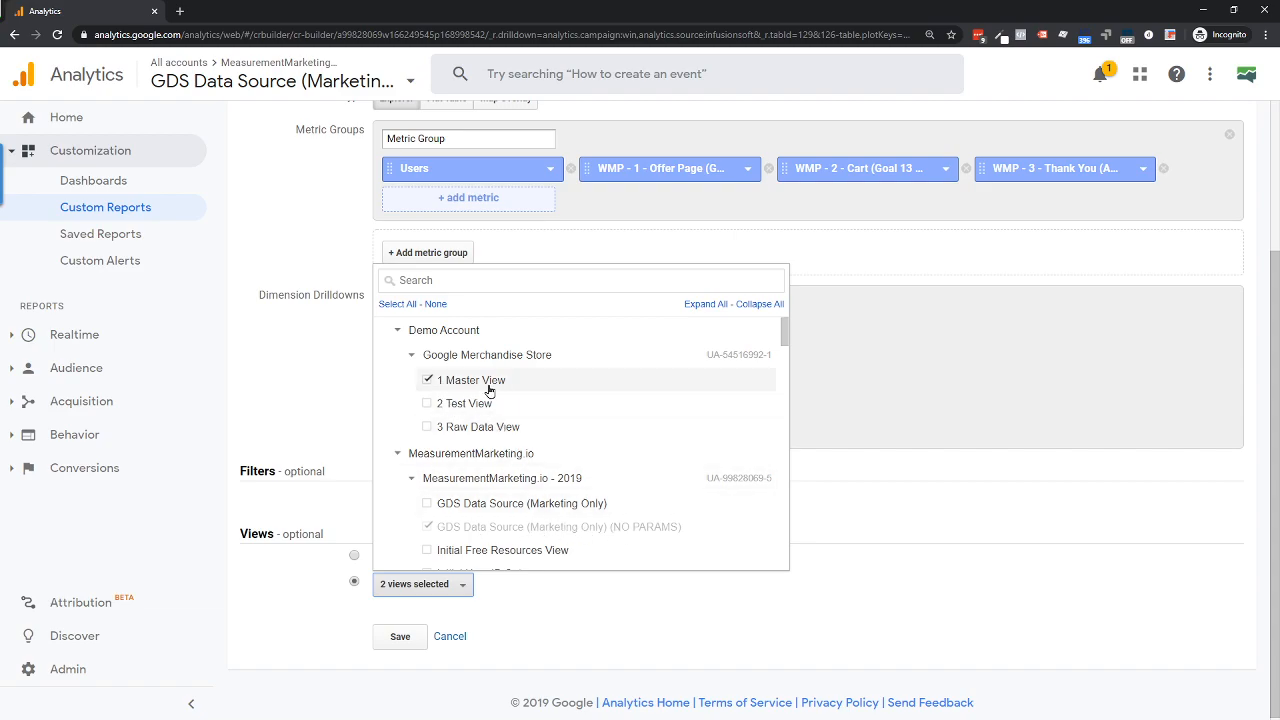
{"action": "left_click", "coordinate": [331, 378]}
{"action": "scroll", "coordinate": [342, 418], "scroll_direction": "up", "scroll_amount": 2}
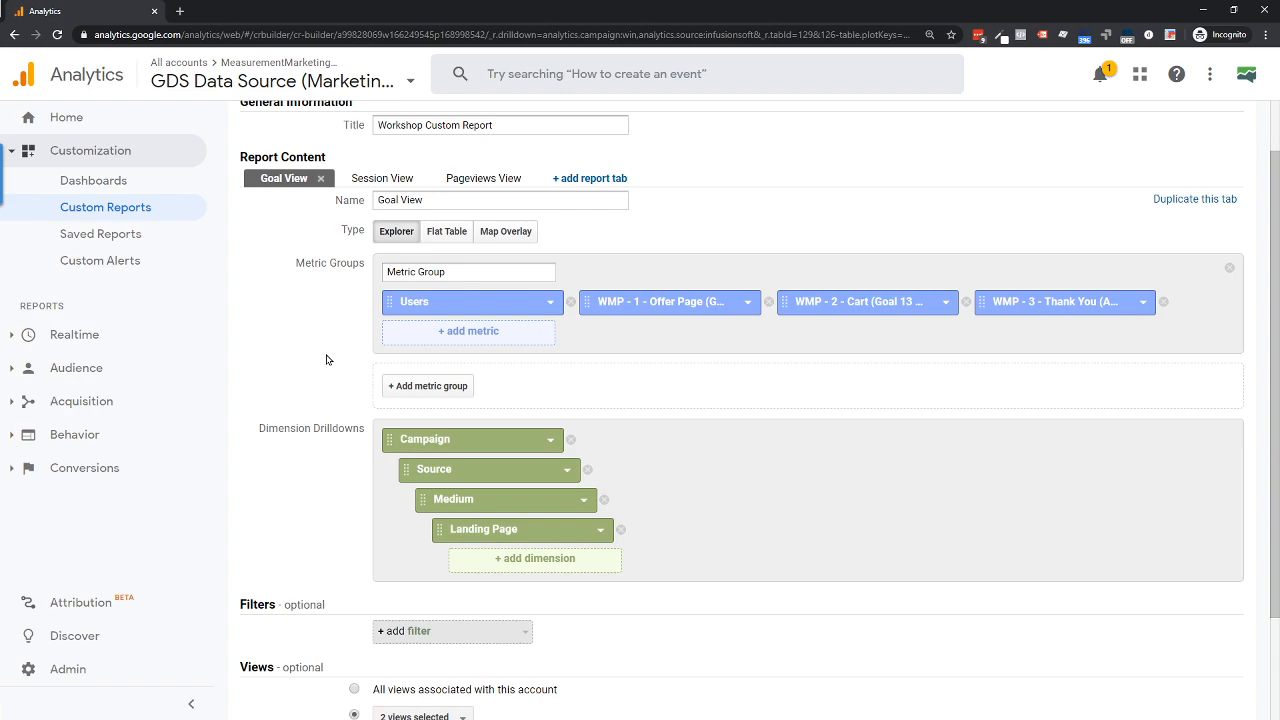
{"action": "scroll", "coordinate": [326, 359], "scroll_direction": "up", "scroll_amount": 1}
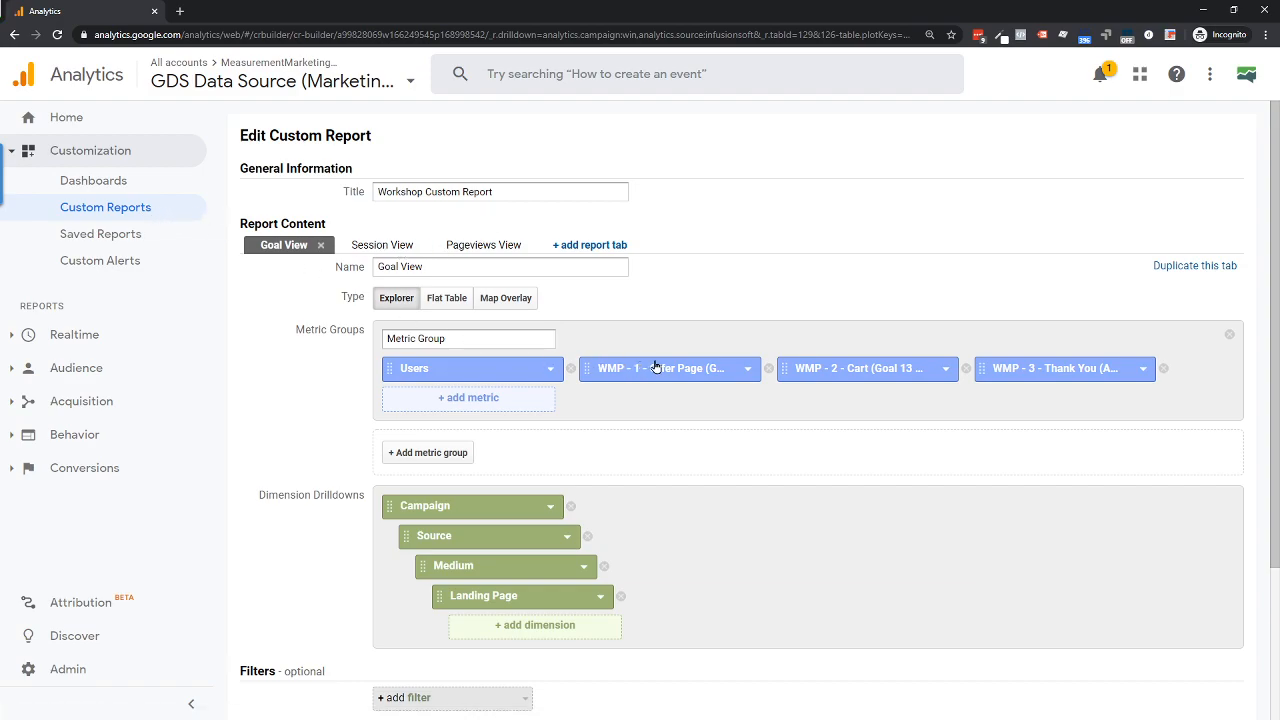
{"action": "scroll", "coordinate": [430, 421], "scroll_direction": "down", "scroll_amount": 1}
{"action": "scroll", "coordinate": [430, 421], "scroll_direction": "down", "scroll_amount": 3}
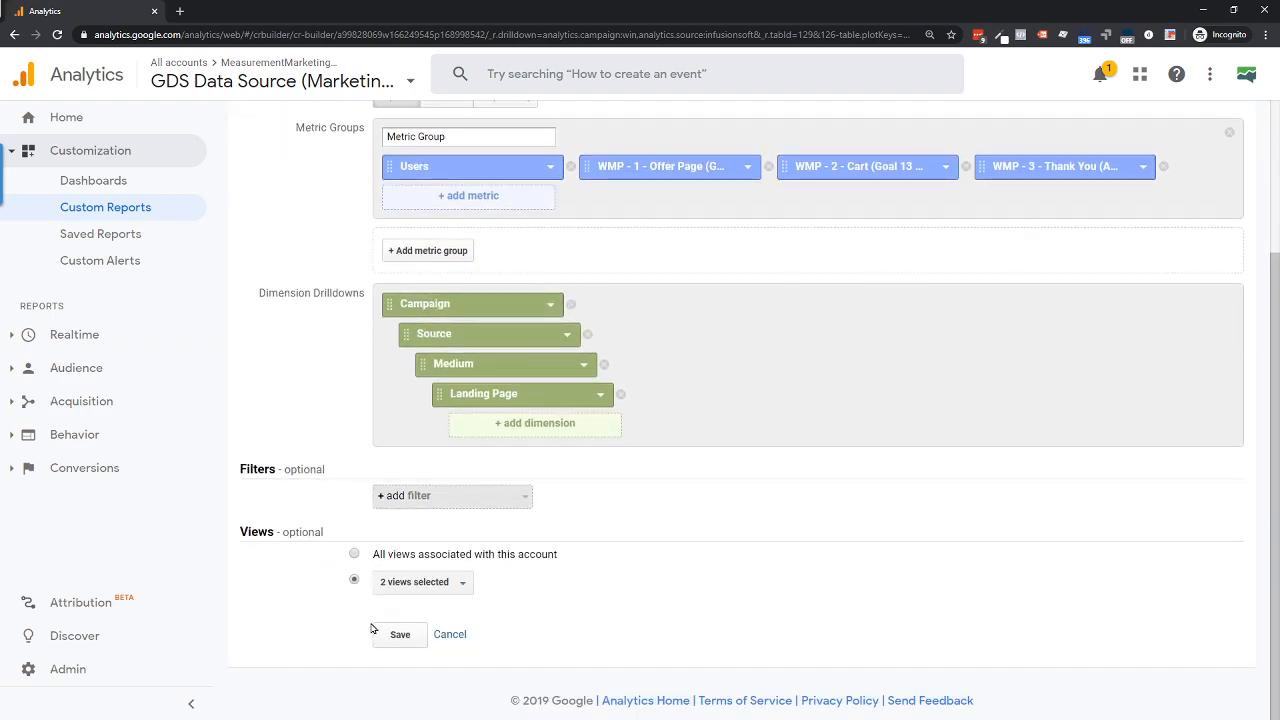
{"action": "left_click", "coordinate": [379, 637]}
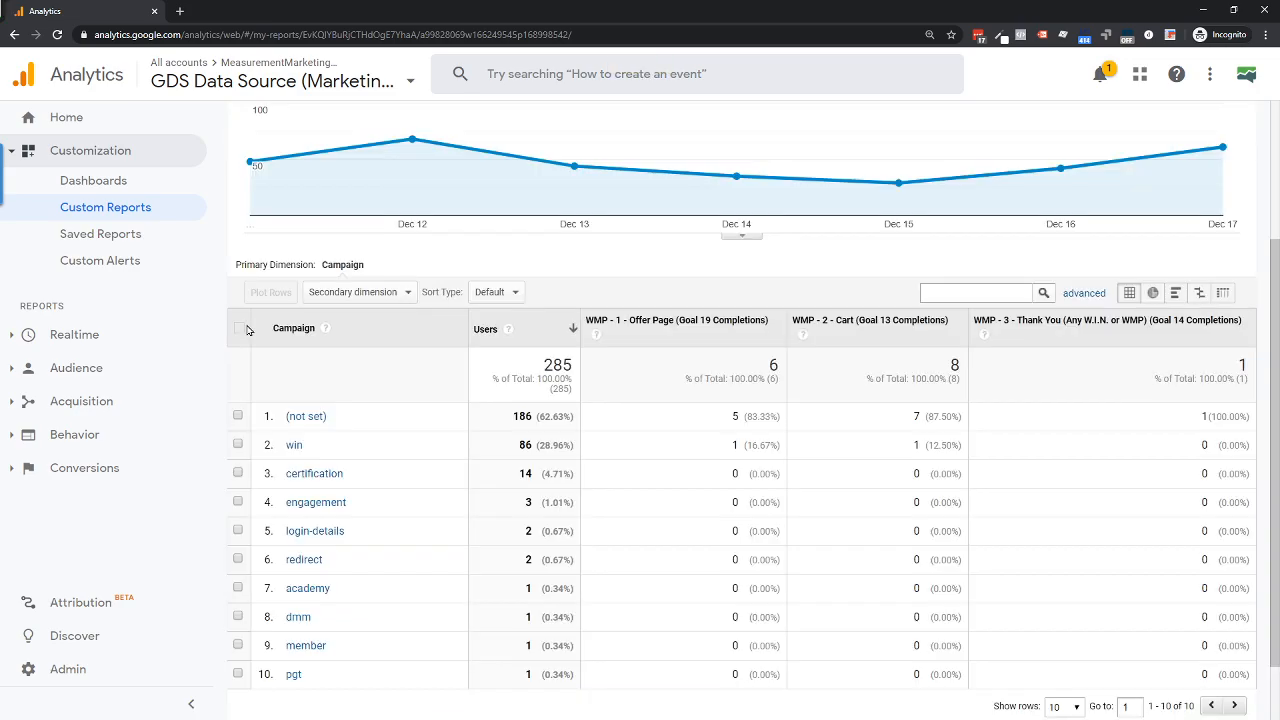
Look through the report's Session View and Pageviews View tabs and return to the Goal View campaign table.
{"action": "scroll", "coordinate": [248, 330], "scroll_direction": "up", "scroll_amount": 2}
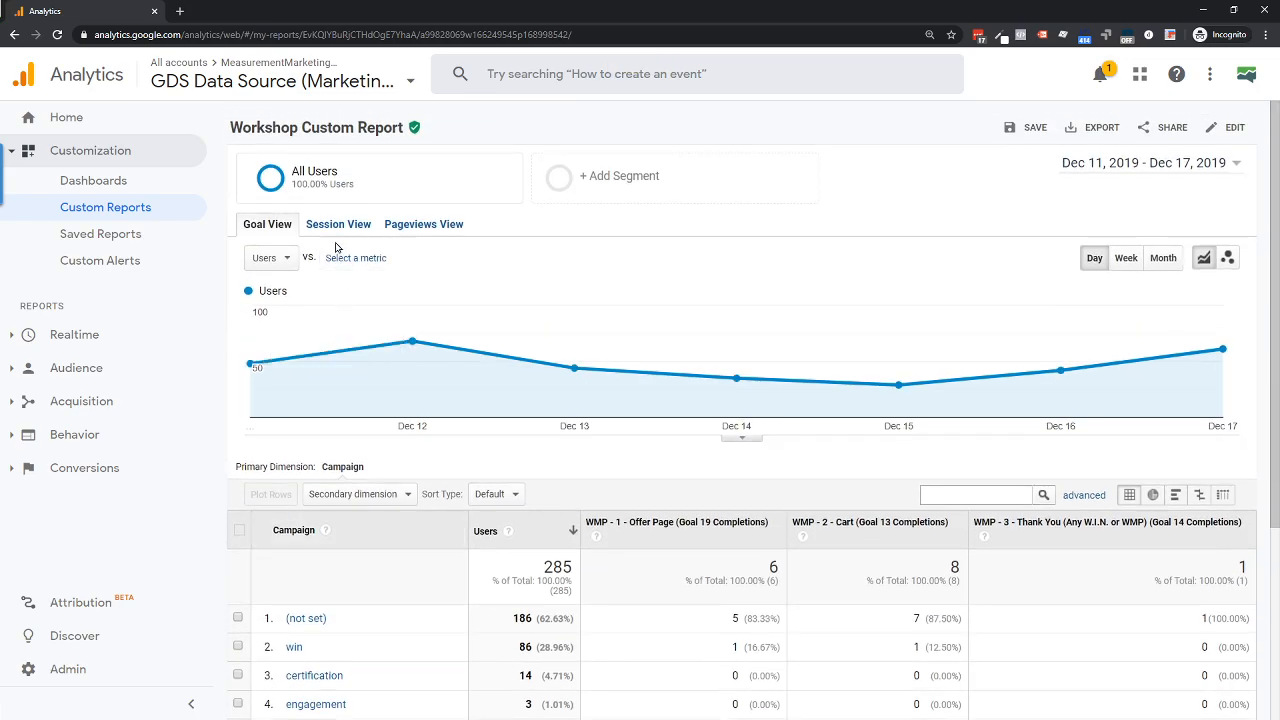
{"action": "left_click", "coordinate": [334, 224]}
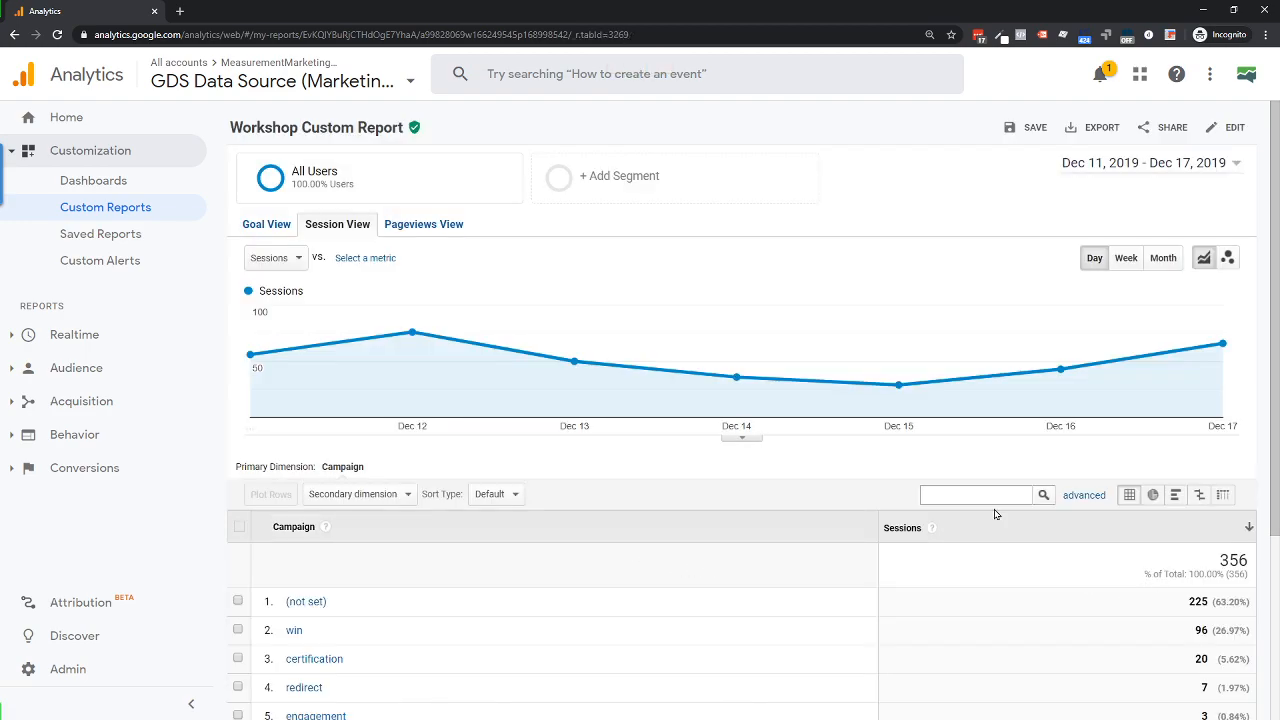
{"action": "left_click", "coordinate": [427, 232]}
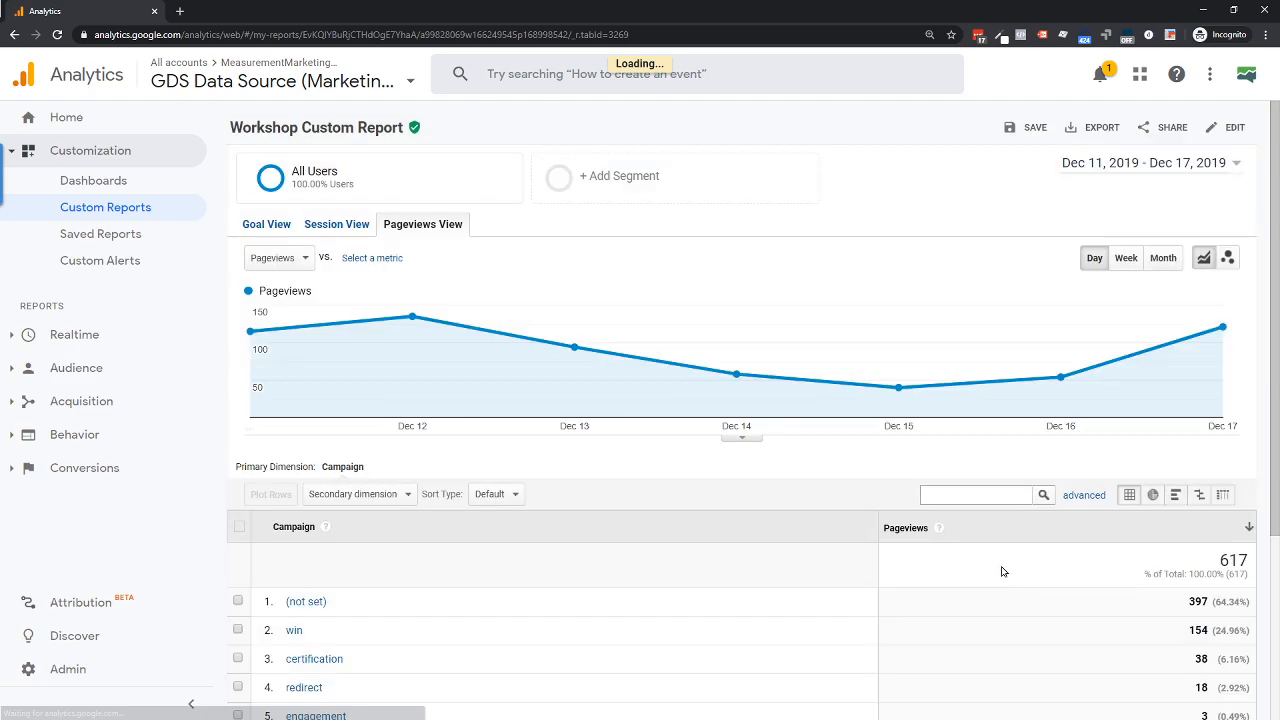
{"action": "left_click", "coordinate": [280, 226]}
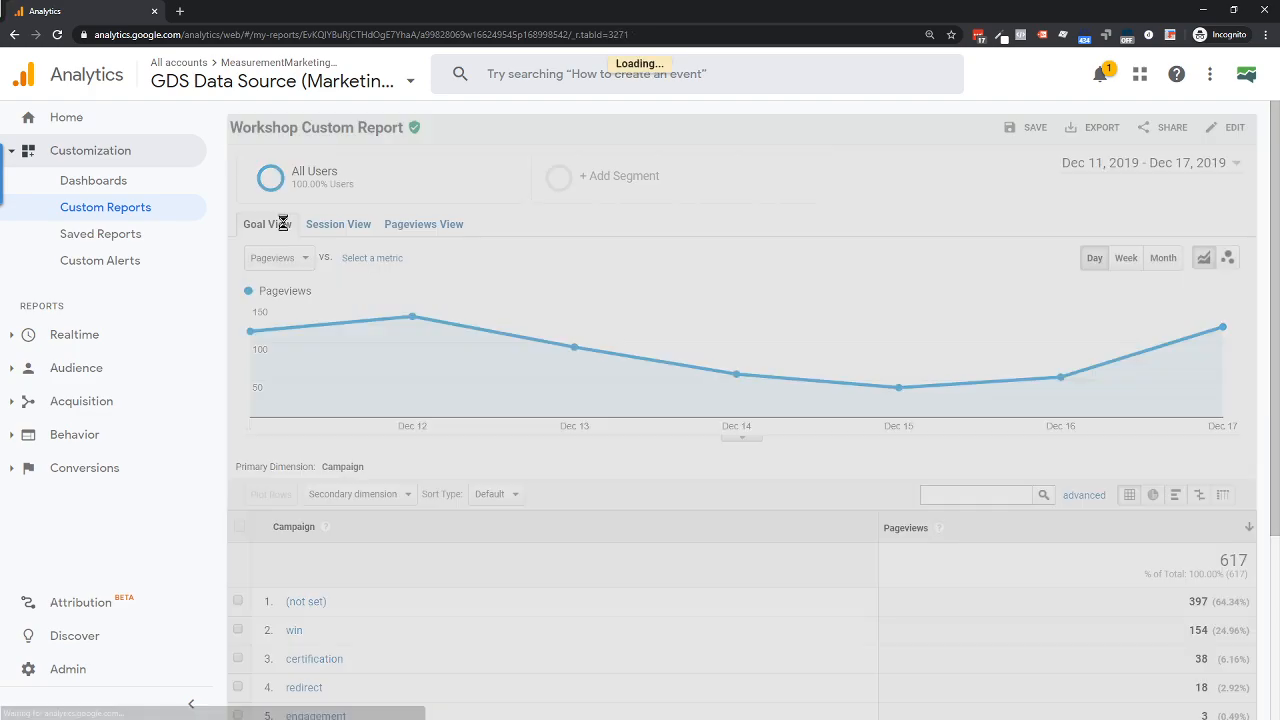
{"action": "scroll", "coordinate": [506, 317], "scroll_direction": "down", "scroll_amount": 5}
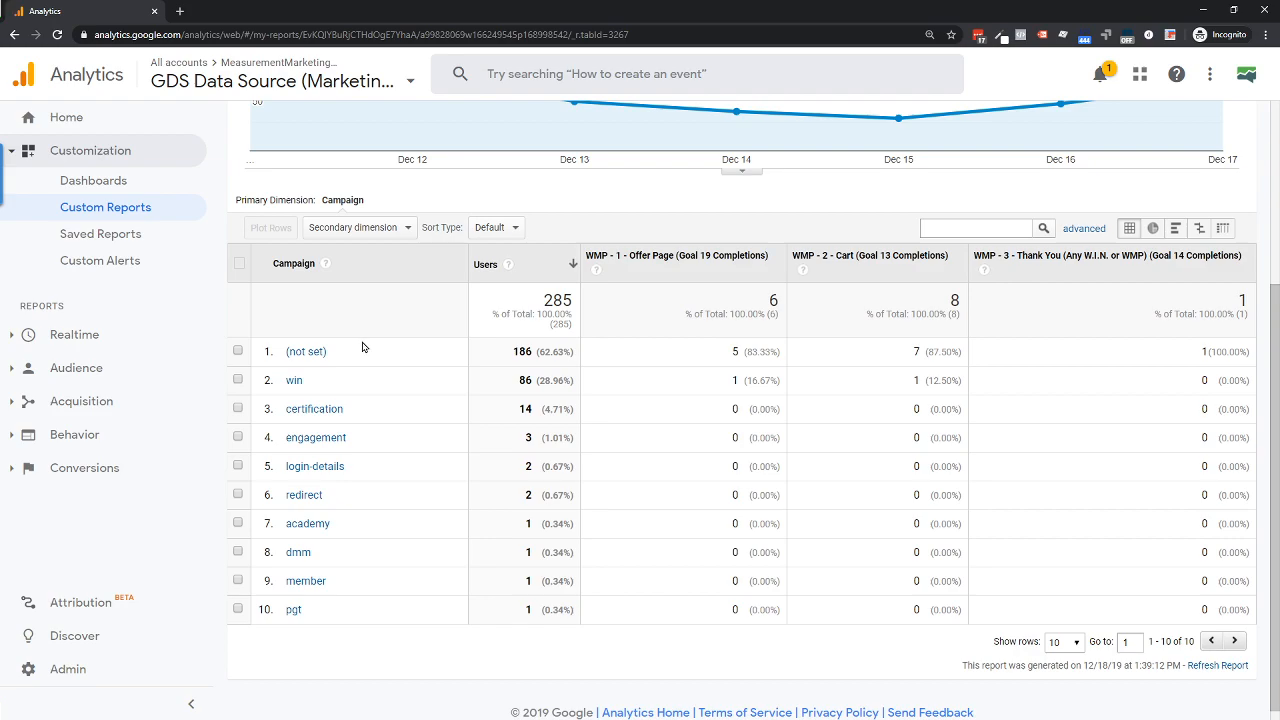
Set the report's date range to Nov 1, 2019 - Dec 17, 2019.
{"action": "scroll", "coordinate": [290, 362], "scroll_direction": "up", "scroll_amount": 3}
{"action": "left_click", "coordinate": [1141, 163]}
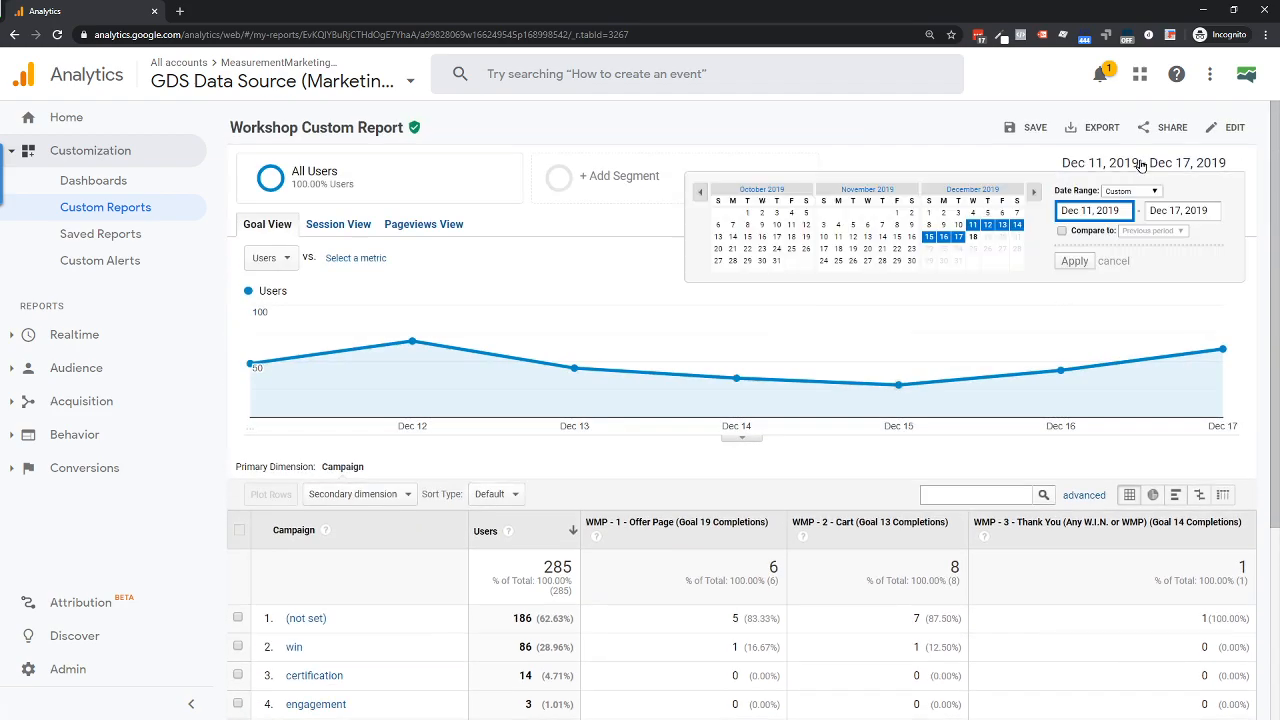
{"action": "left_click", "coordinate": [897, 212]}
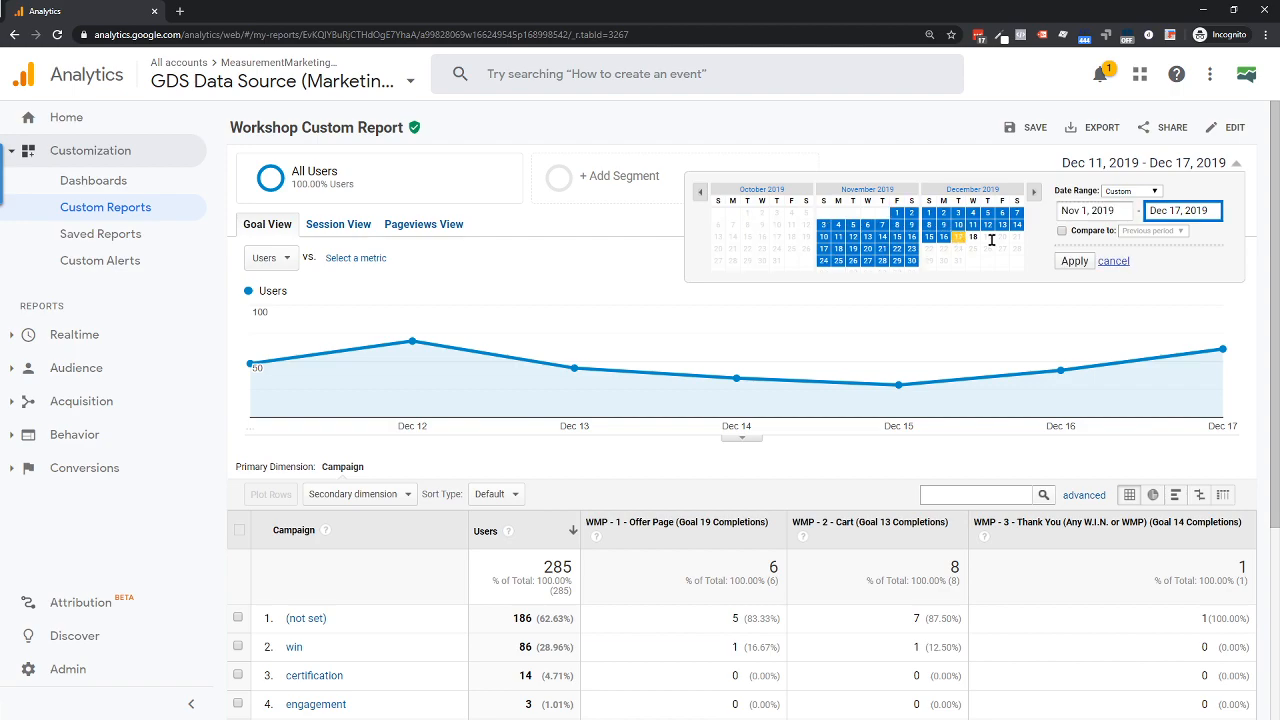
{"action": "left_click", "coordinate": [1058, 261]}
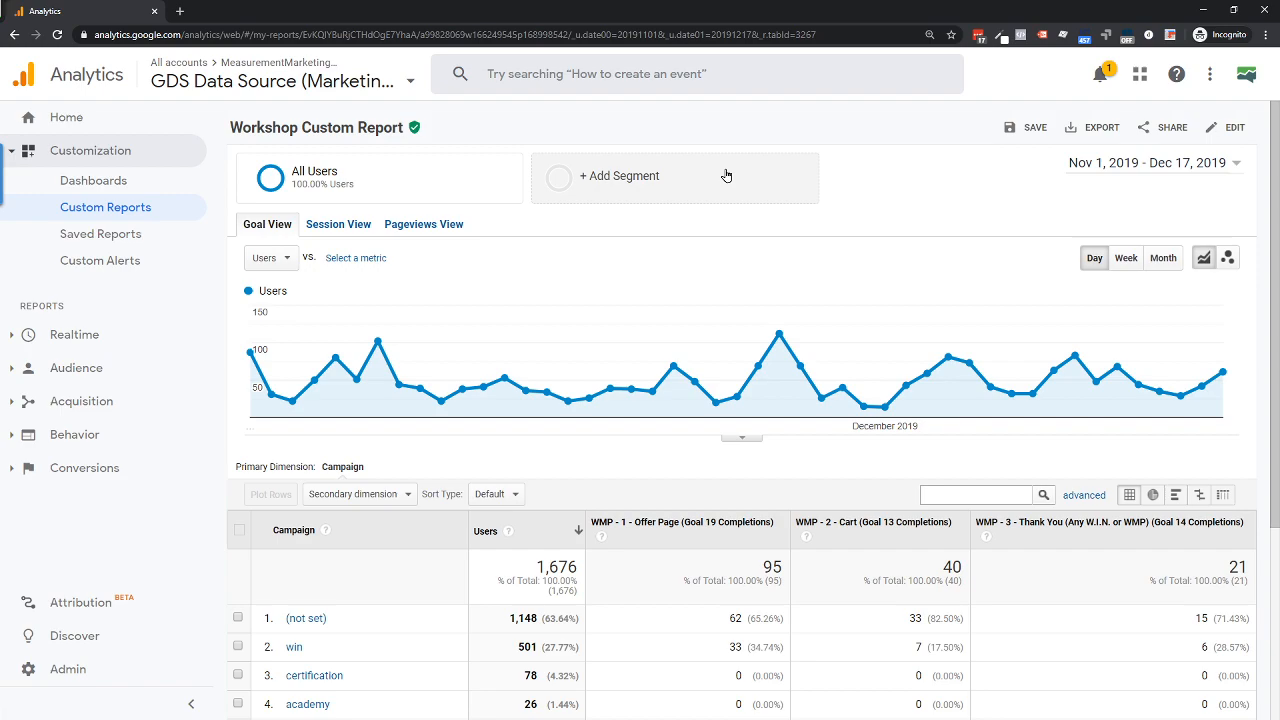
Drill down into the win campaign in Goal View to list its traffic sources.
{"action": "scroll", "coordinate": [706, 249], "scroll_direction": "down", "scroll_amount": 2}
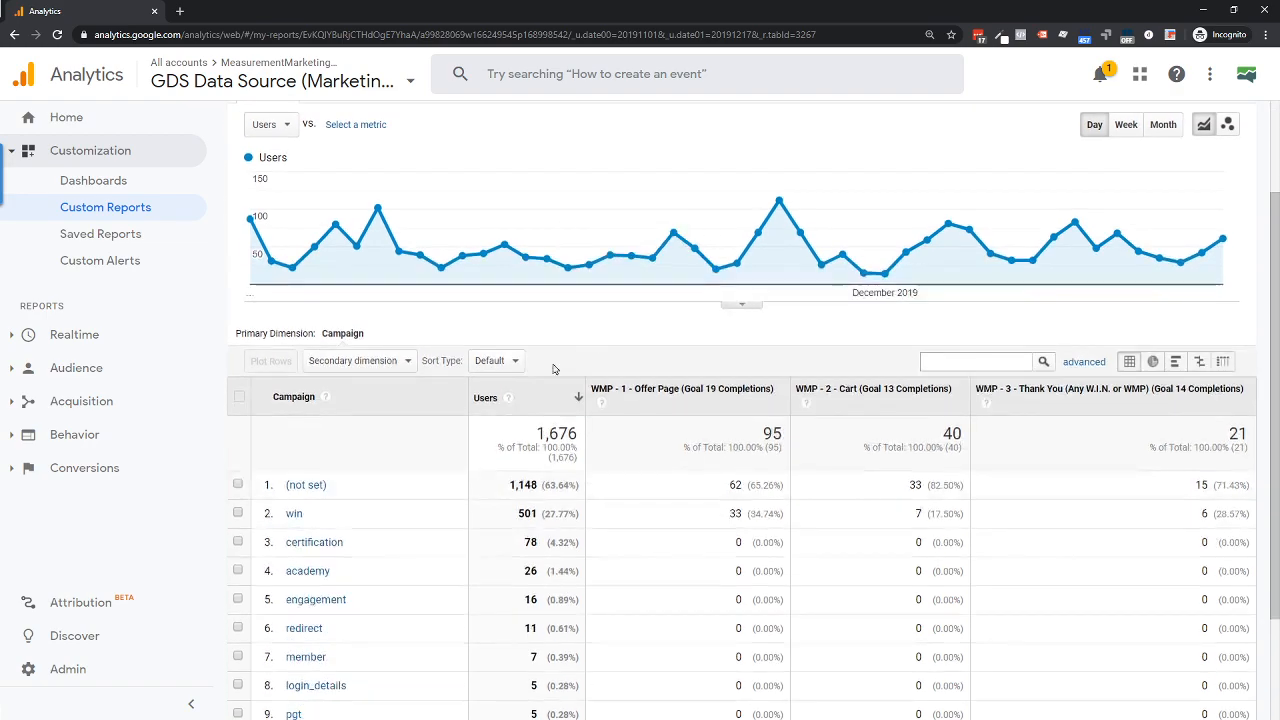
{"action": "scroll", "coordinate": [386, 460], "scroll_direction": "down", "scroll_amount": 1}
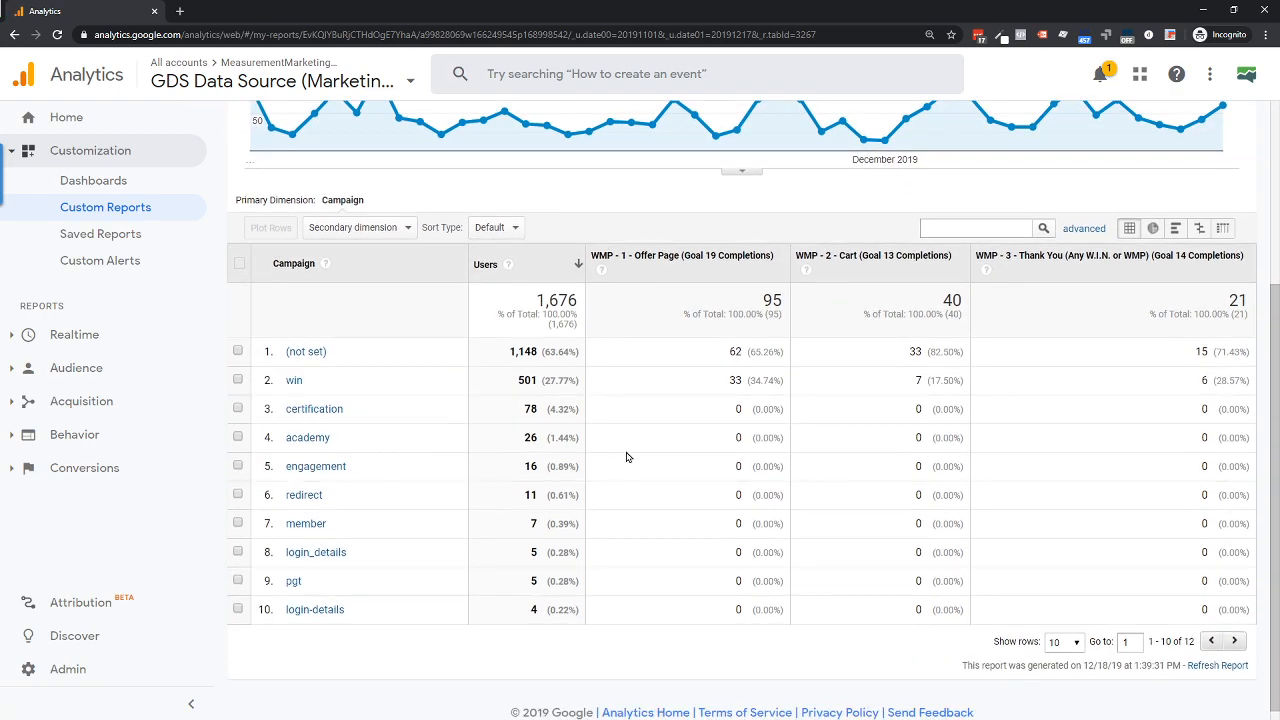
{"action": "left_click", "coordinate": [292, 380]}
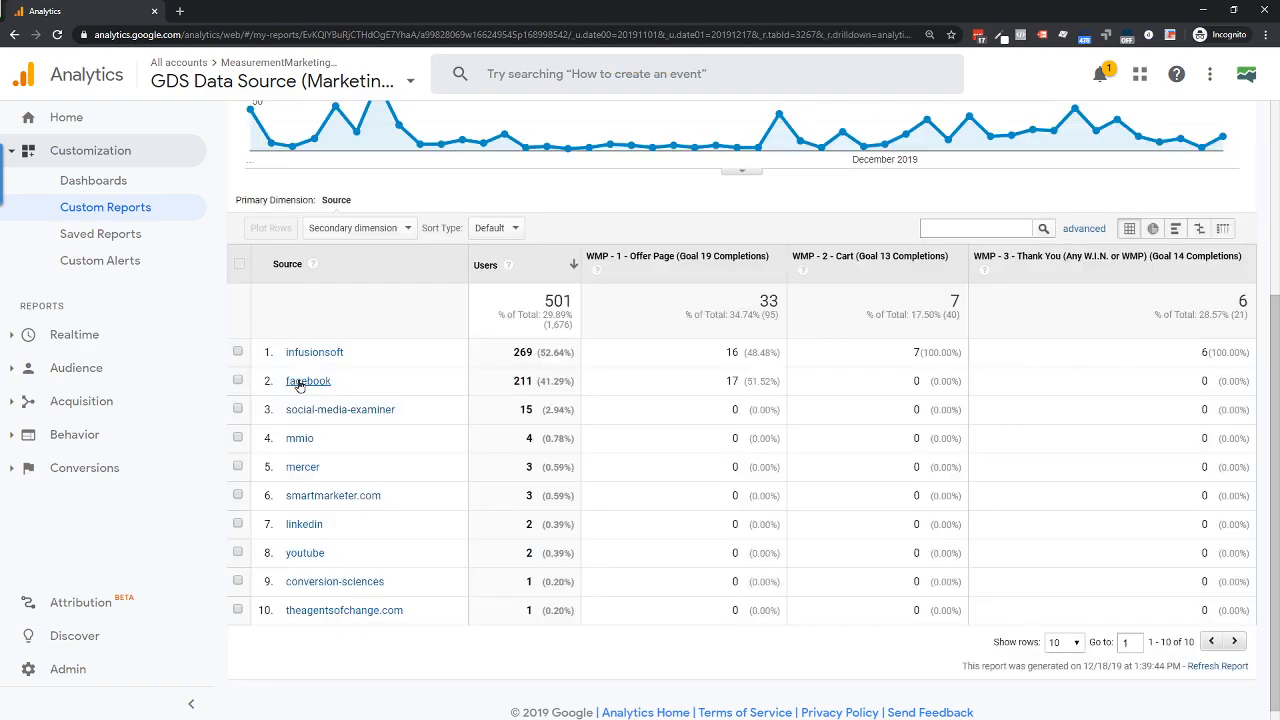
{"action": "scroll", "coordinate": [347, 383], "scroll_direction": "up", "scroll_amount": 1}
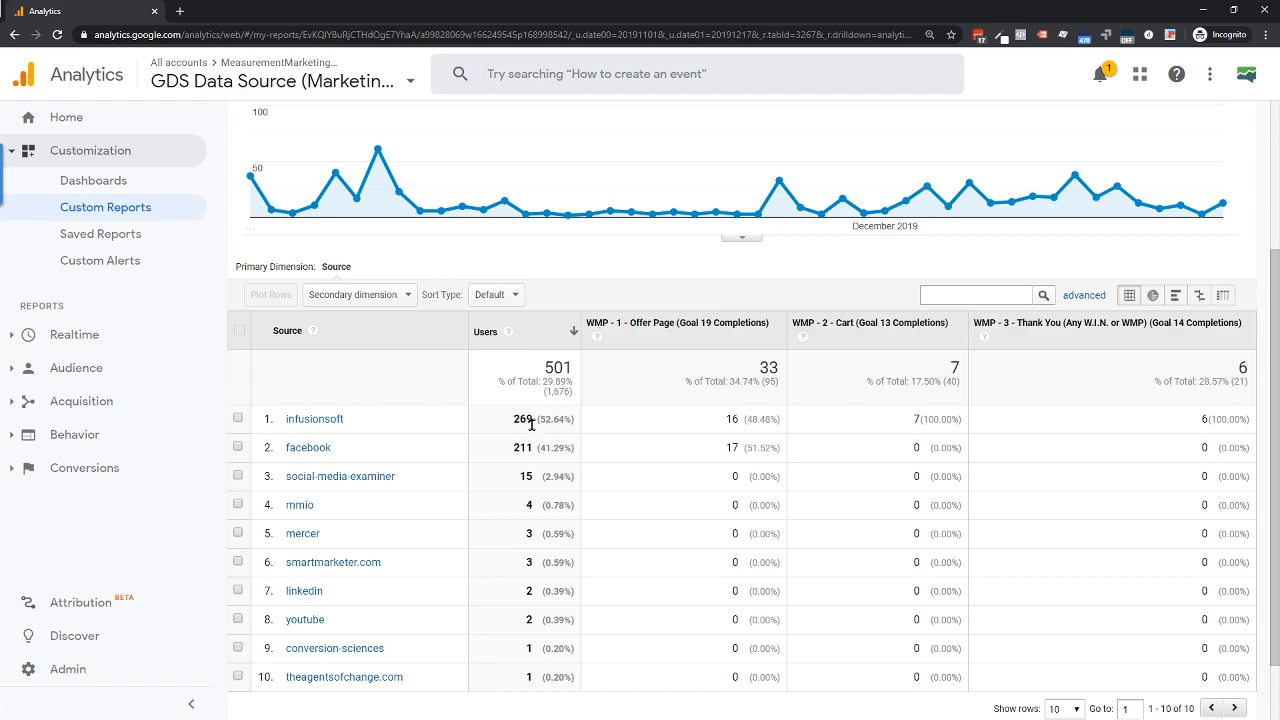
Compare the Offer Page, Cart and Thank You goal completions of the infusionsoft and facebook sources.
{"action": "left_click_drag", "start_coordinate": [702, 428], "coordinate": [750, 421]}
{"action": "left_click", "coordinate": [700, 450]}
{"action": "double_click", "coordinate": [732, 420]}
{"action": "left_click_drag", "start_coordinate": [911, 420], "coordinate": [927, 418]}
{"action": "left_click_drag", "start_coordinate": [1199, 419], "coordinate": [1210, 419]}
{"action": "left_click", "coordinate": [1150, 421]}
{"action": "double_click", "coordinate": [730, 452]}
{"action": "left_click_drag", "start_coordinate": [852, 452], "coordinate": [930, 447]}
{"action": "left_click_drag", "start_coordinate": [1176, 453], "coordinate": [1210, 448]}
Drill down into the facebook source, check its Offer Page completions by medium, and open cpc to list its landing pages.
{"action": "left_click", "coordinate": [308, 447]}
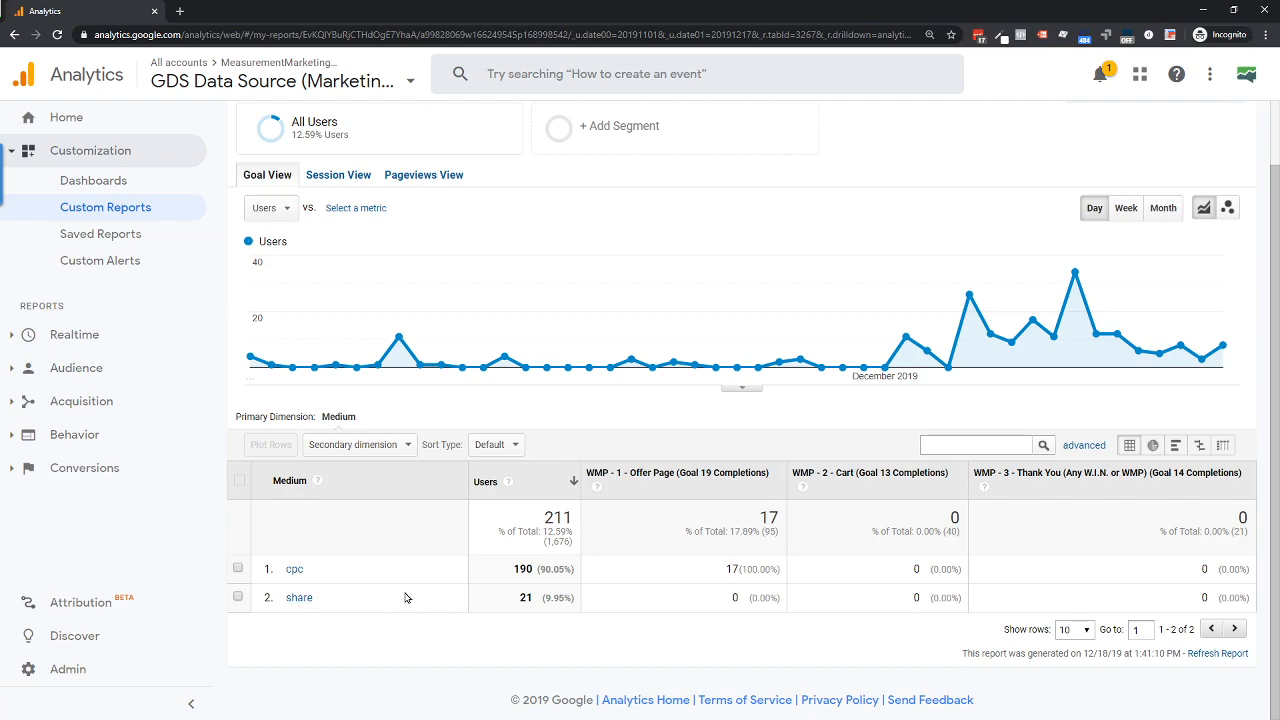
{"action": "left_click_drag", "start_coordinate": [725, 569], "coordinate": [732, 569]}
{"action": "left_click", "coordinate": [706, 577]}
{"action": "left_click", "coordinate": [295, 570]}
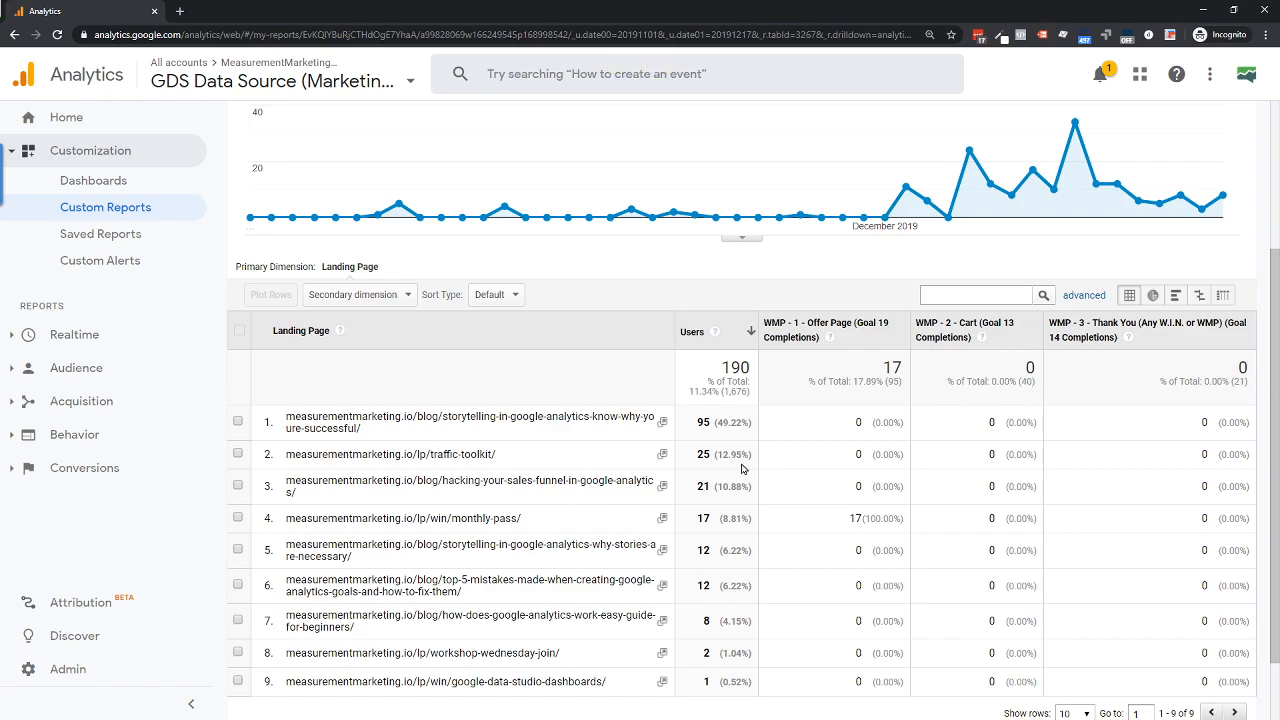
Examine the Offer Page completions by landing page and highlight the URL measurementmarketing.io/lp/win/monthly-pass/.
{"action": "scroll", "coordinate": [820, 470], "scroll_direction": "down", "scroll_amount": 1}
{"action": "scroll", "coordinate": [843, 470], "scroll_direction": "down", "scroll_amount": 1}
{"action": "left_click_drag", "start_coordinate": [848, 436], "coordinate": [876, 435]}
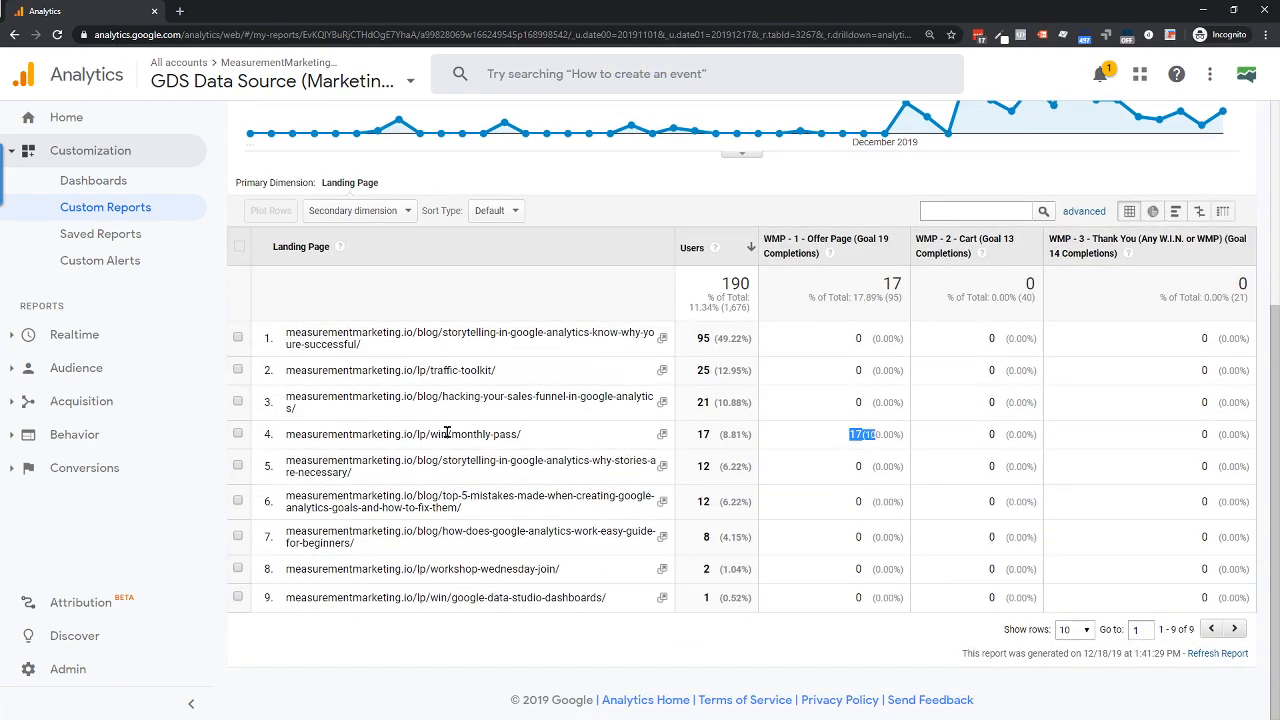
{"action": "left_click_drag", "start_coordinate": [544, 442], "coordinate": [288, 436]}
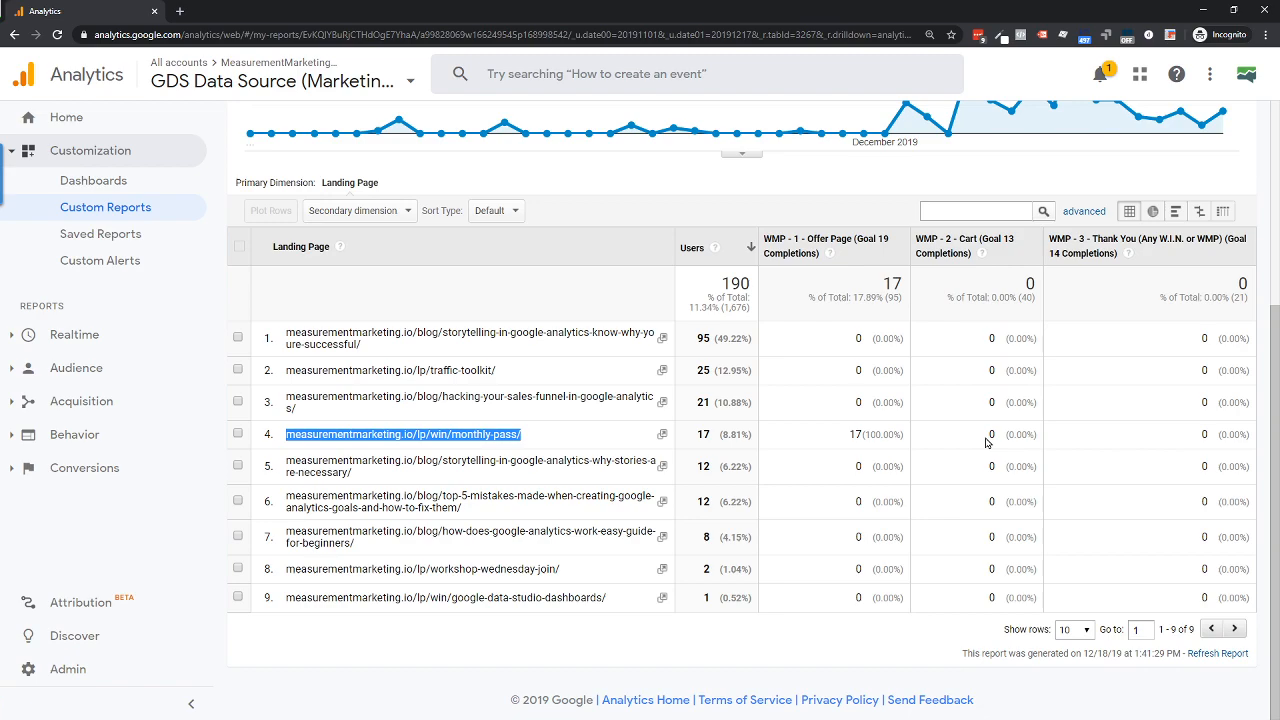
View the report's tabs and dimension drilldowns in the editor and return to the Custom Reports list without saving.
{"action": "scroll", "coordinate": [988, 442], "scroll_direction": "up", "scroll_amount": 5}
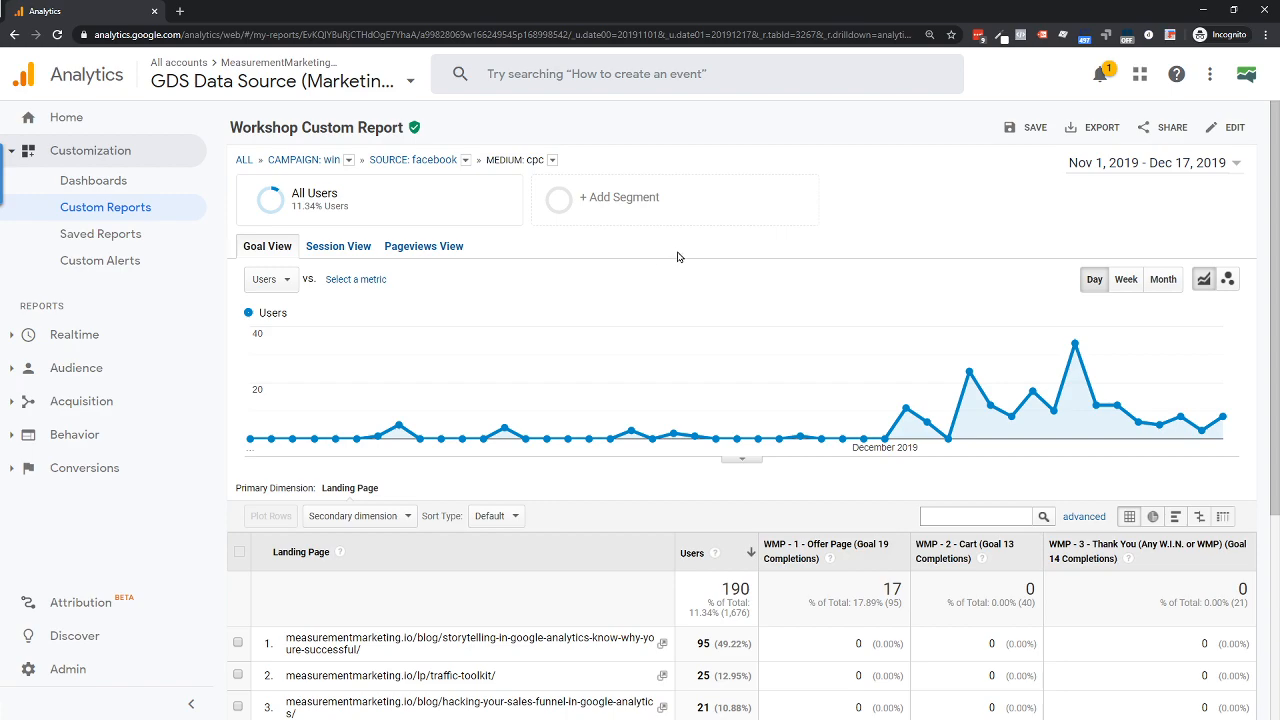
{"action": "left_click", "coordinate": [1217, 135]}
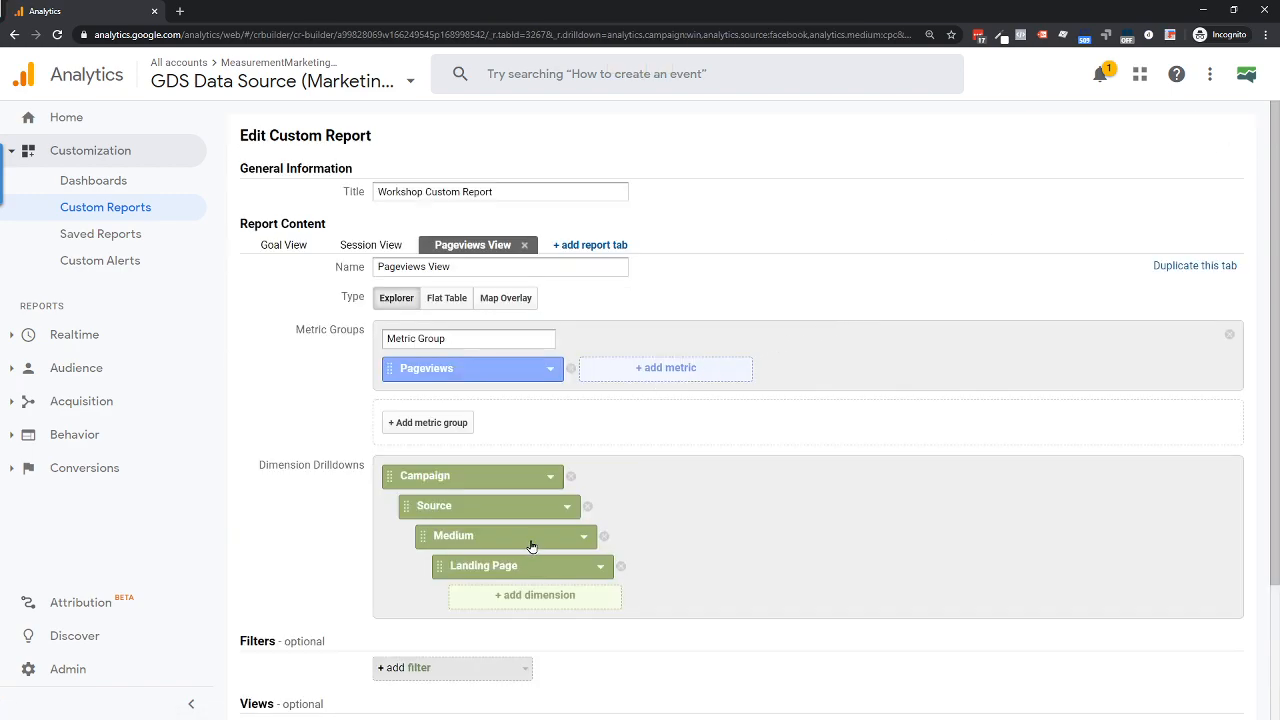
{"action": "left_click", "coordinate": [96, 210]}
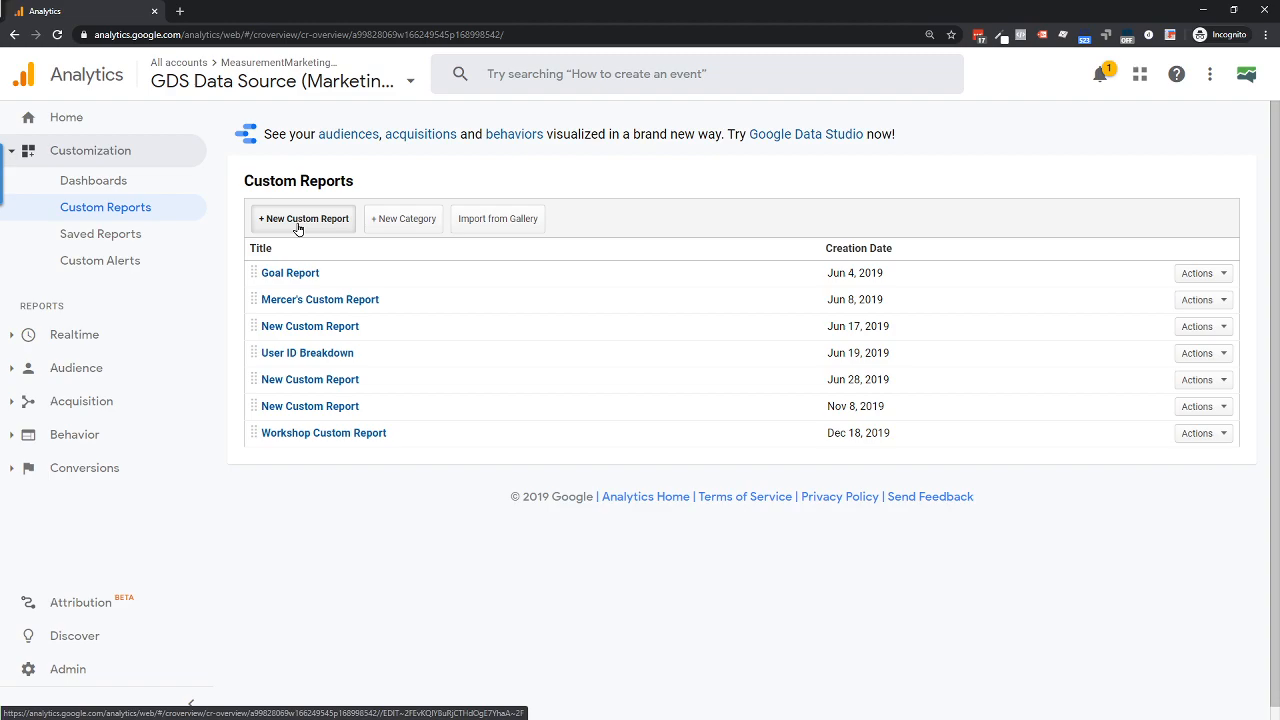
Browse the importable reports in the Google Analytics Solutions Gallery and close it without importing any.
{"action": "left_click", "coordinate": [488, 222]}
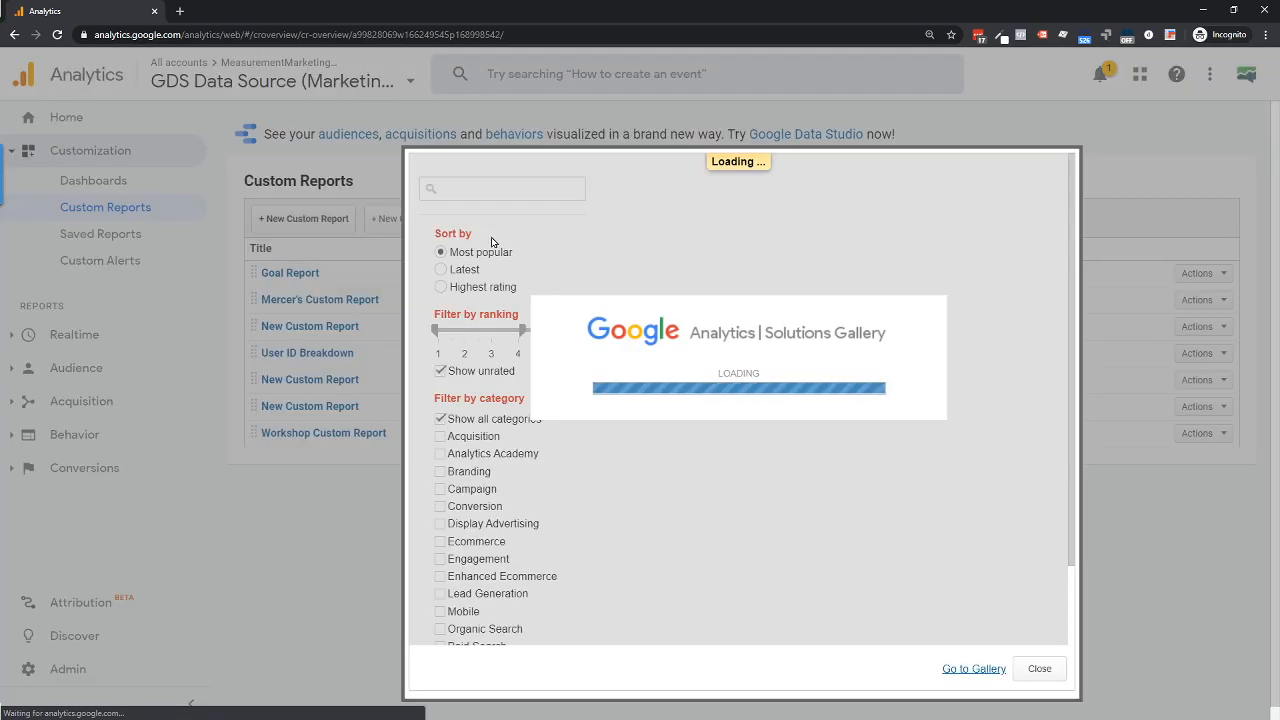
{"action": "scroll", "coordinate": [685, 275], "scroll_direction": "down", "scroll_amount": 15}
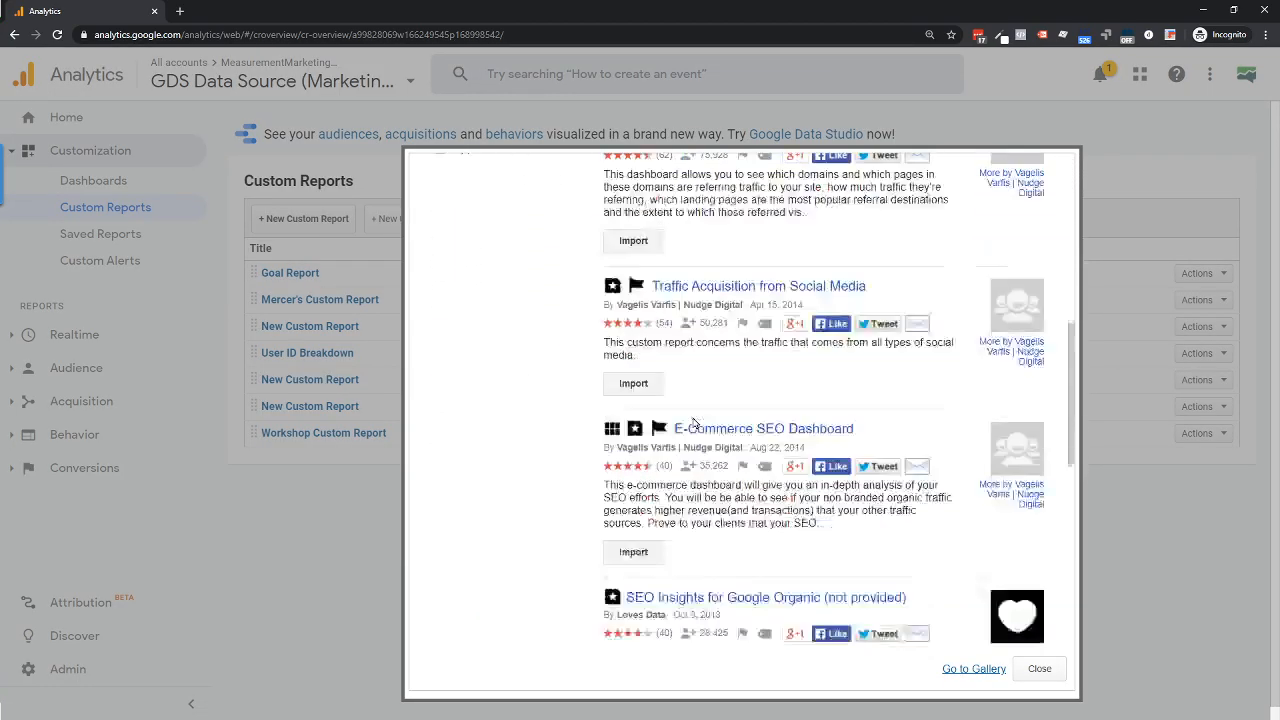
{"action": "scroll", "coordinate": [698, 530], "scroll_direction": "down", "scroll_amount": 1}
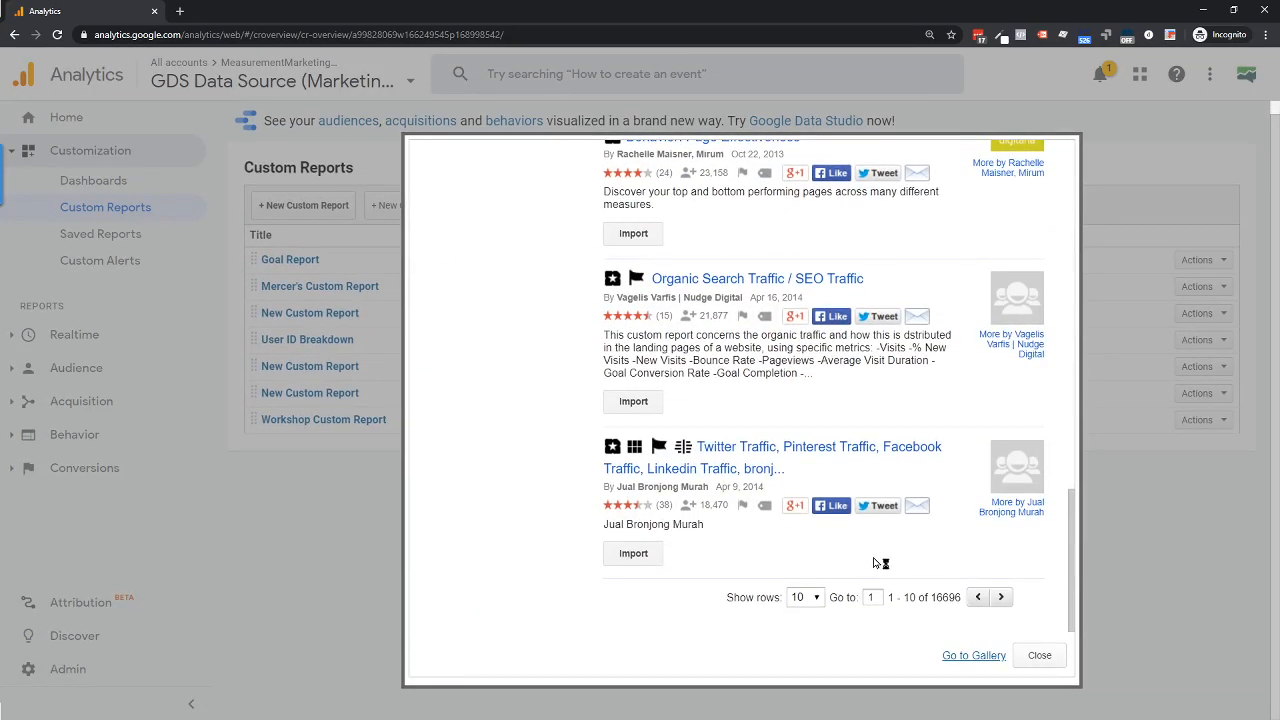
{"action": "left_click", "coordinate": [1040, 656]}
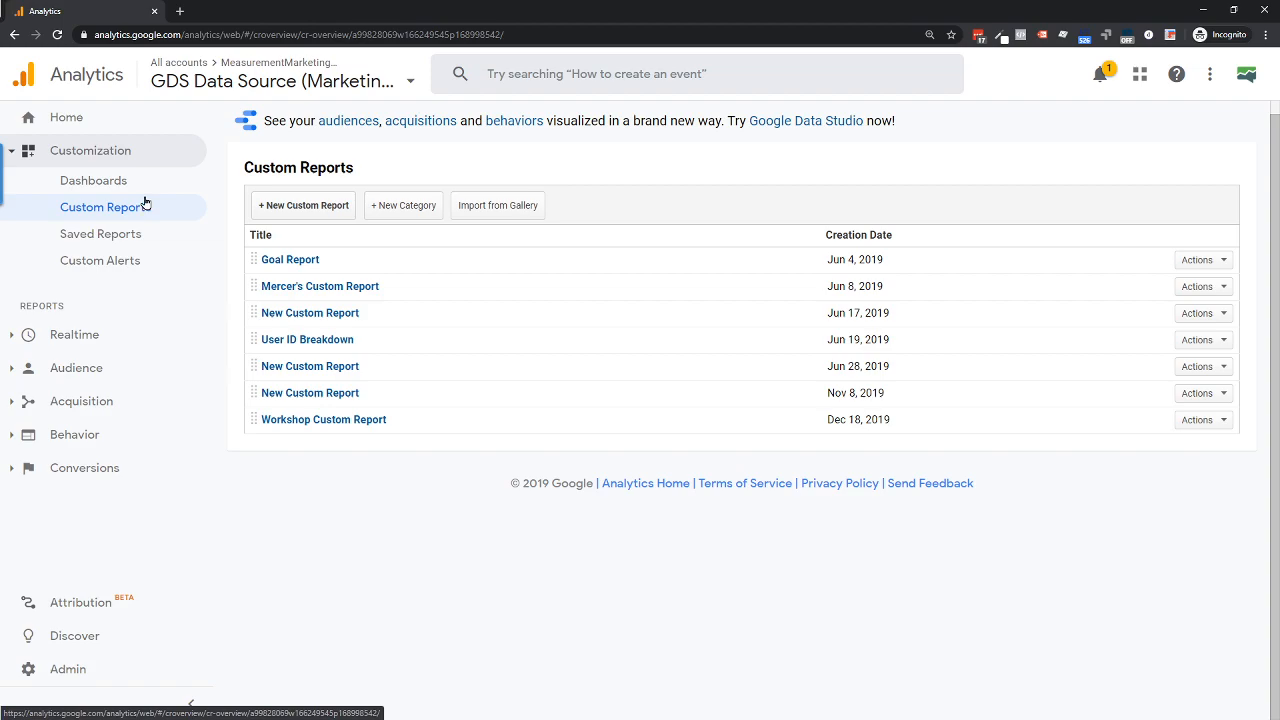
Open Workshop Custom Report to examine goal completions by campaign in Goal View, and return to the Custom Reports list.
{"action": "left_click", "coordinate": [308, 420]}
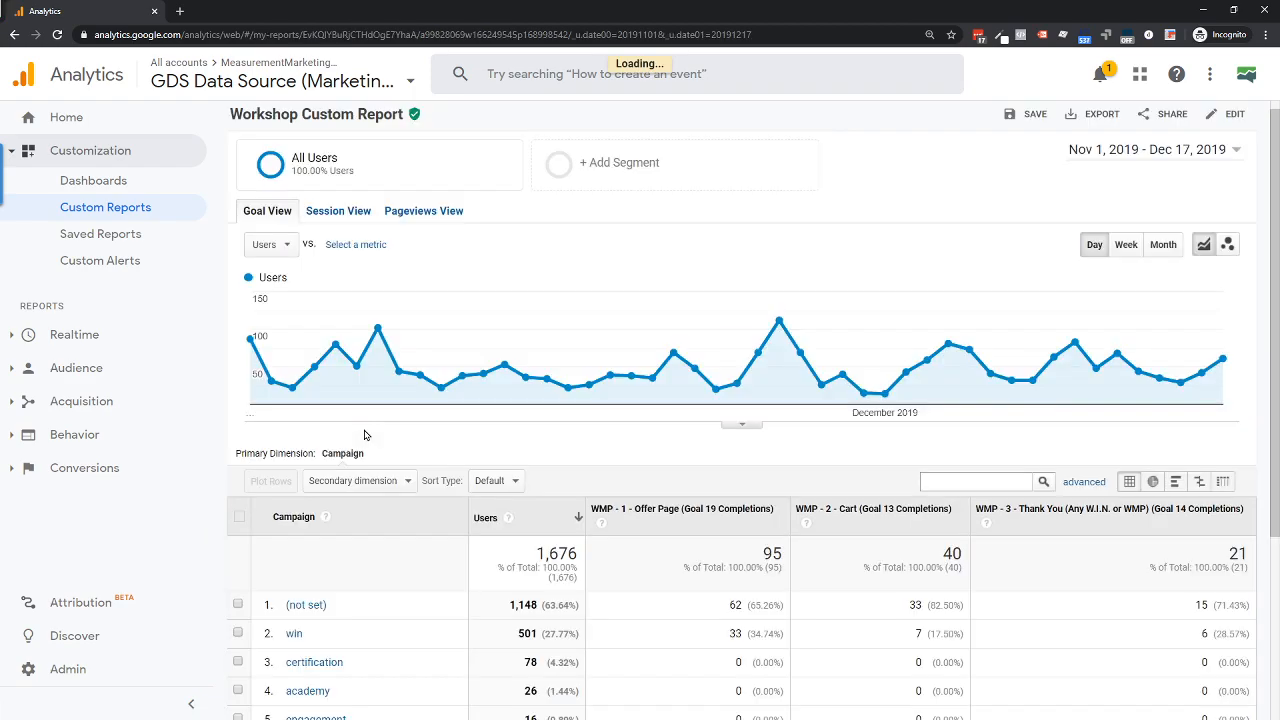
{"action": "scroll", "coordinate": [374, 440], "scroll_direction": "down", "scroll_amount": 3}
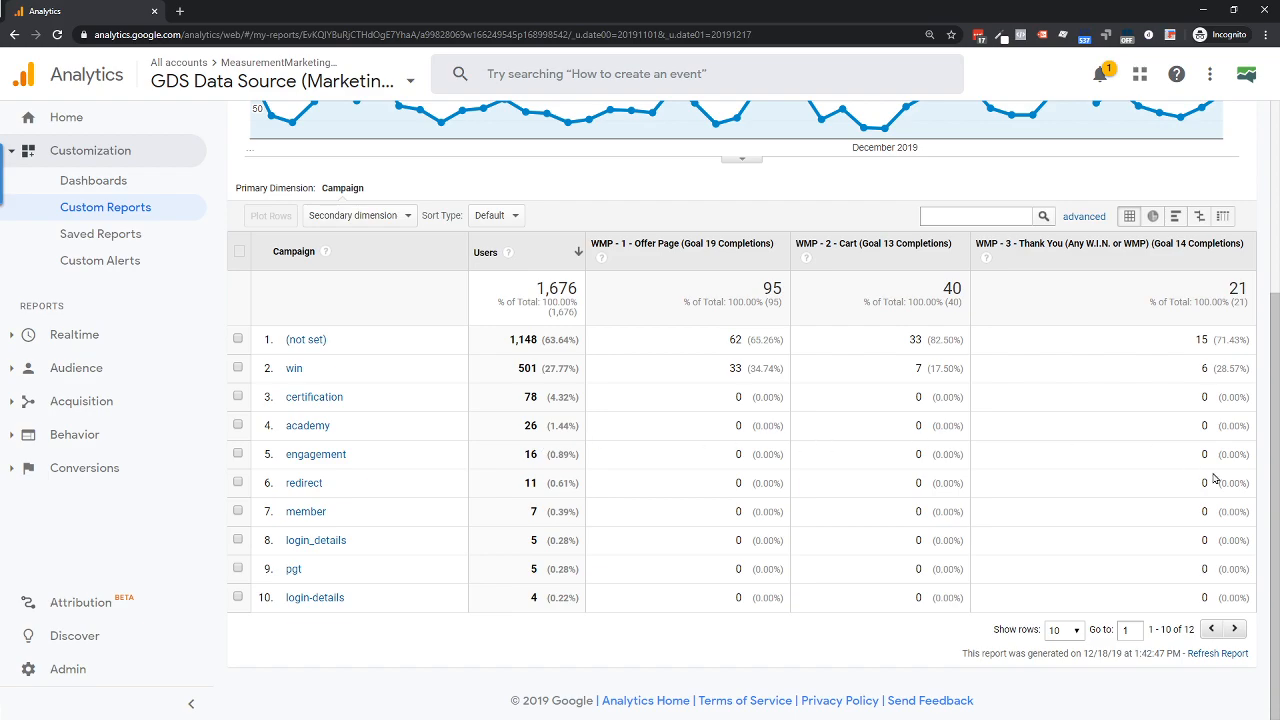
{"action": "scroll", "coordinate": [404, 326], "scroll_direction": "up", "scroll_amount": 2}
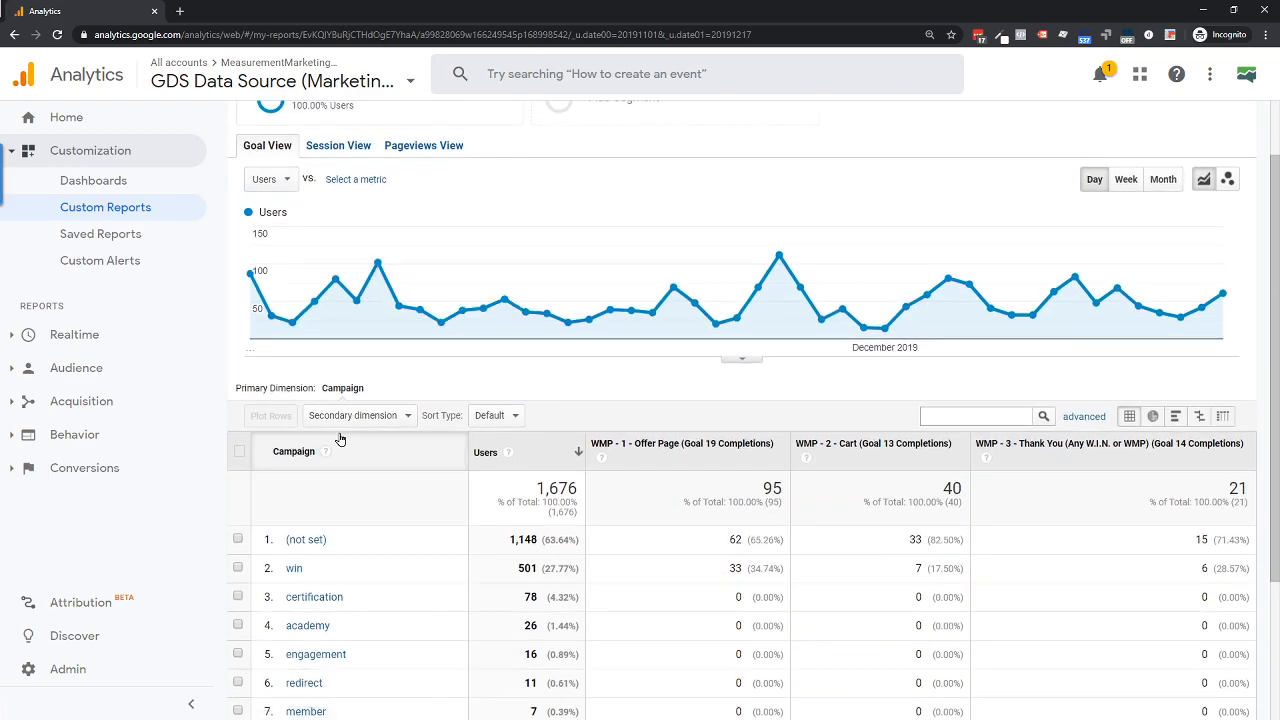
{"action": "scroll", "coordinate": [290, 520], "scroll_direction": "down", "scroll_amount": 2}
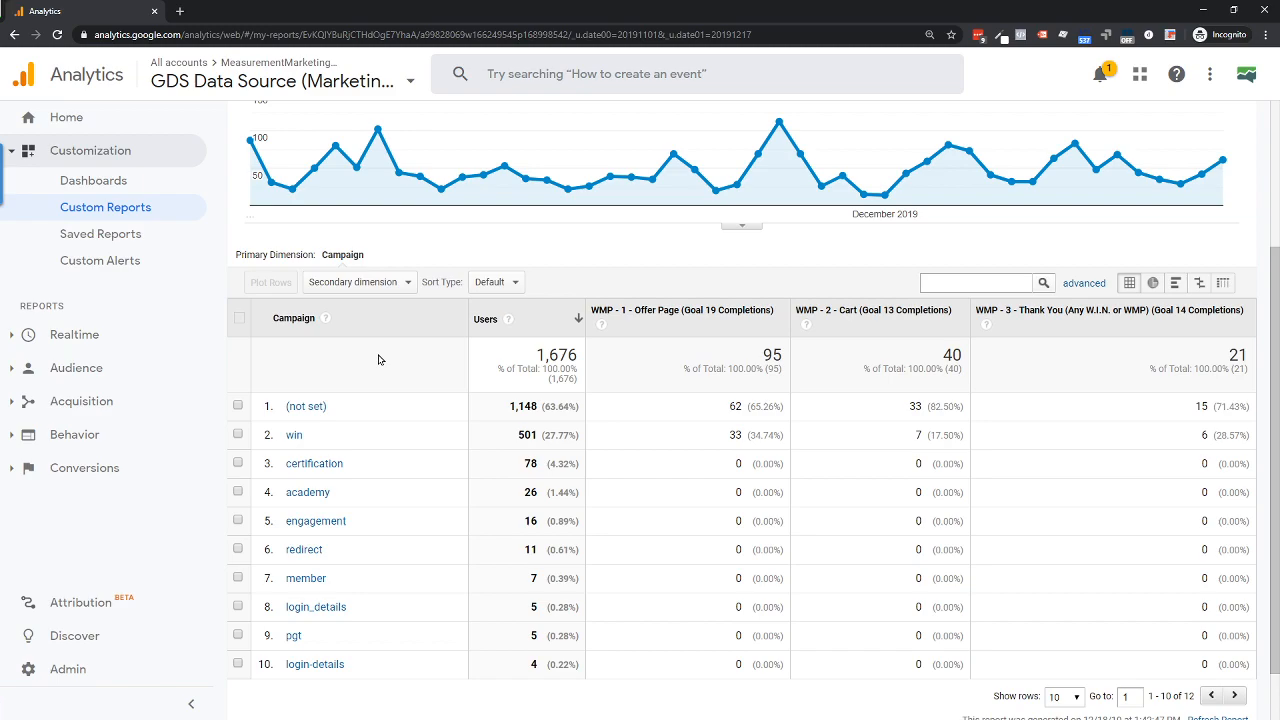
{"action": "scroll", "coordinate": [378, 360], "scroll_direction": "up", "scroll_amount": 2}
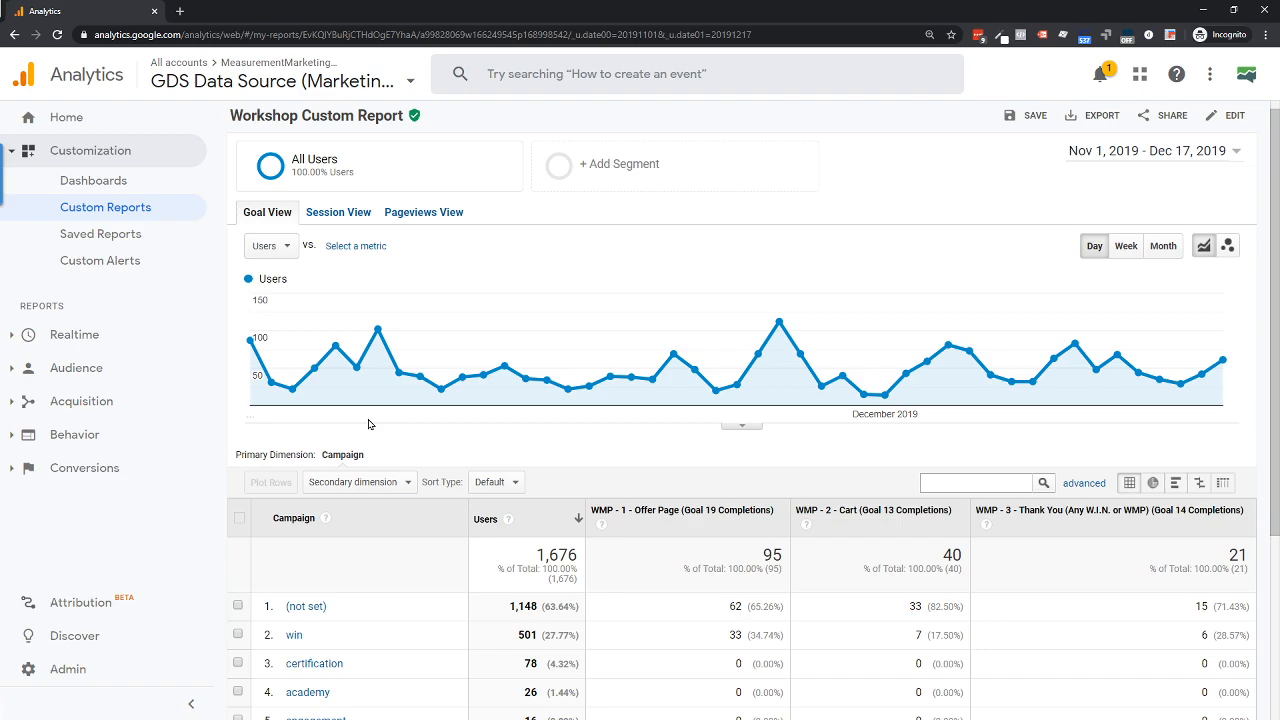
{"action": "scroll", "coordinate": [368, 424], "scroll_direction": "down", "scroll_amount": 2}
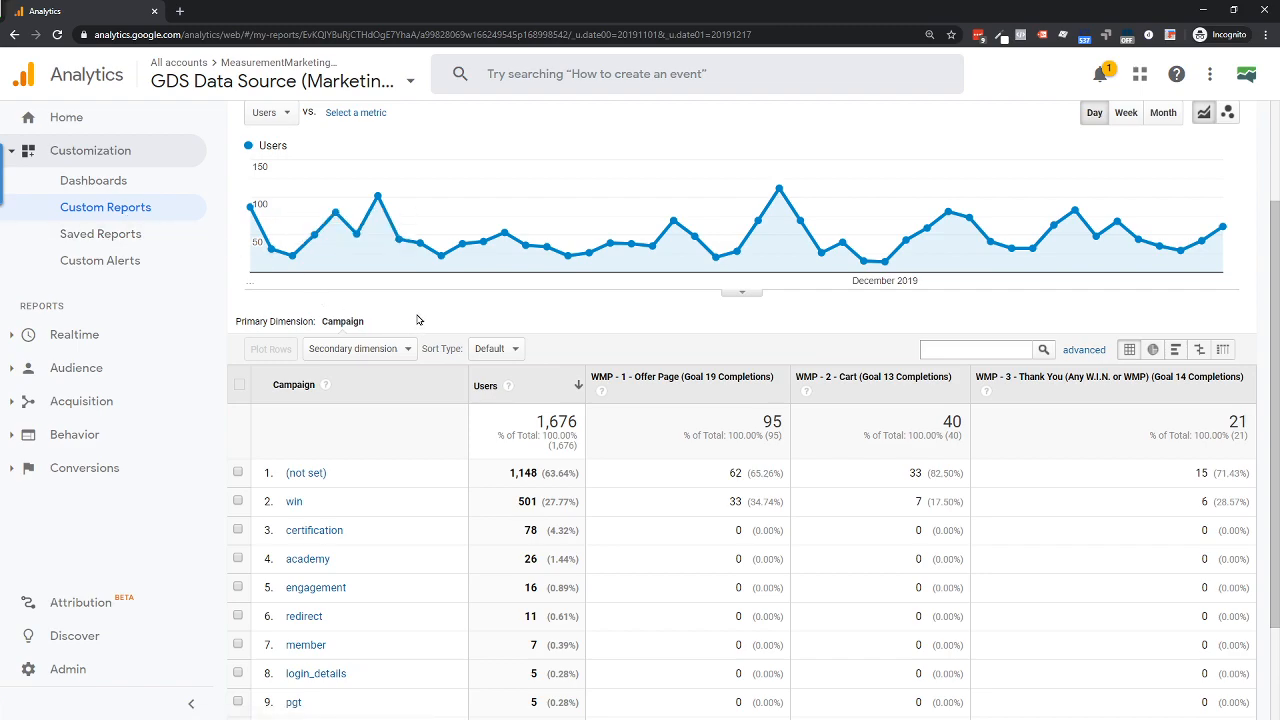
{"action": "scroll", "coordinate": [418, 320], "scroll_direction": "down", "scroll_amount": 1}
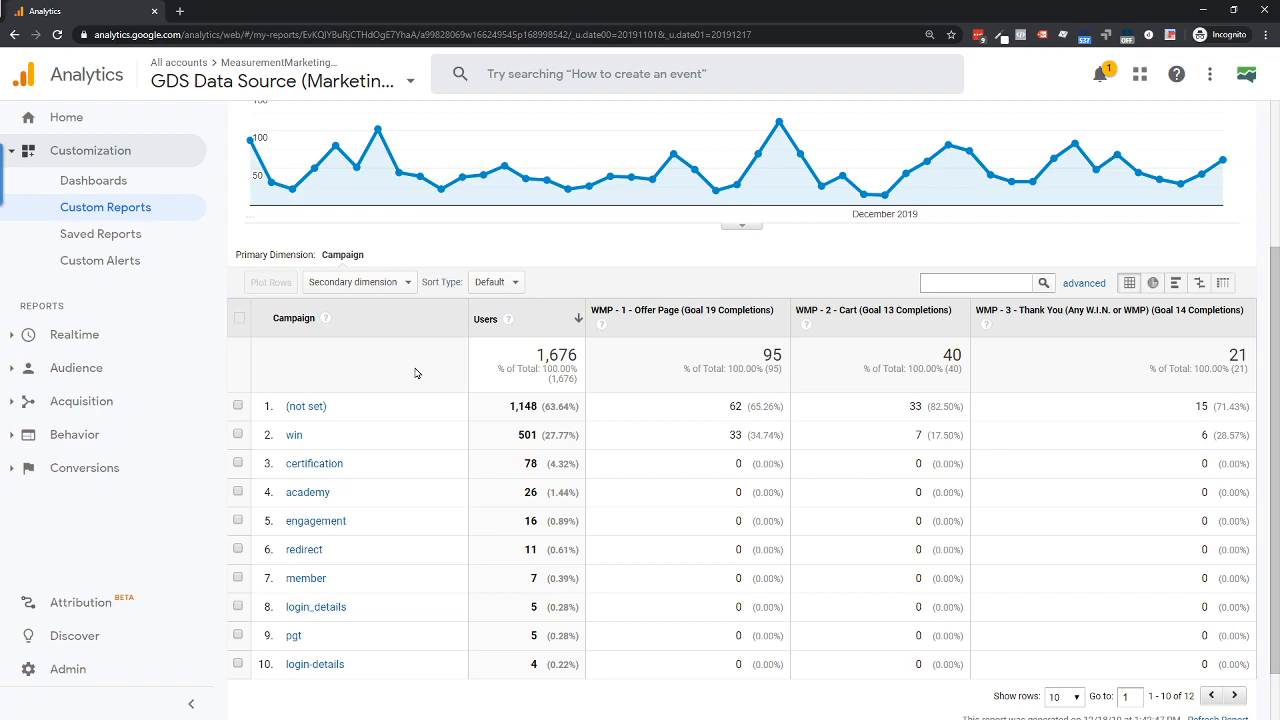
{"action": "scroll", "coordinate": [421, 373], "scroll_direction": "up", "scroll_amount": 2}
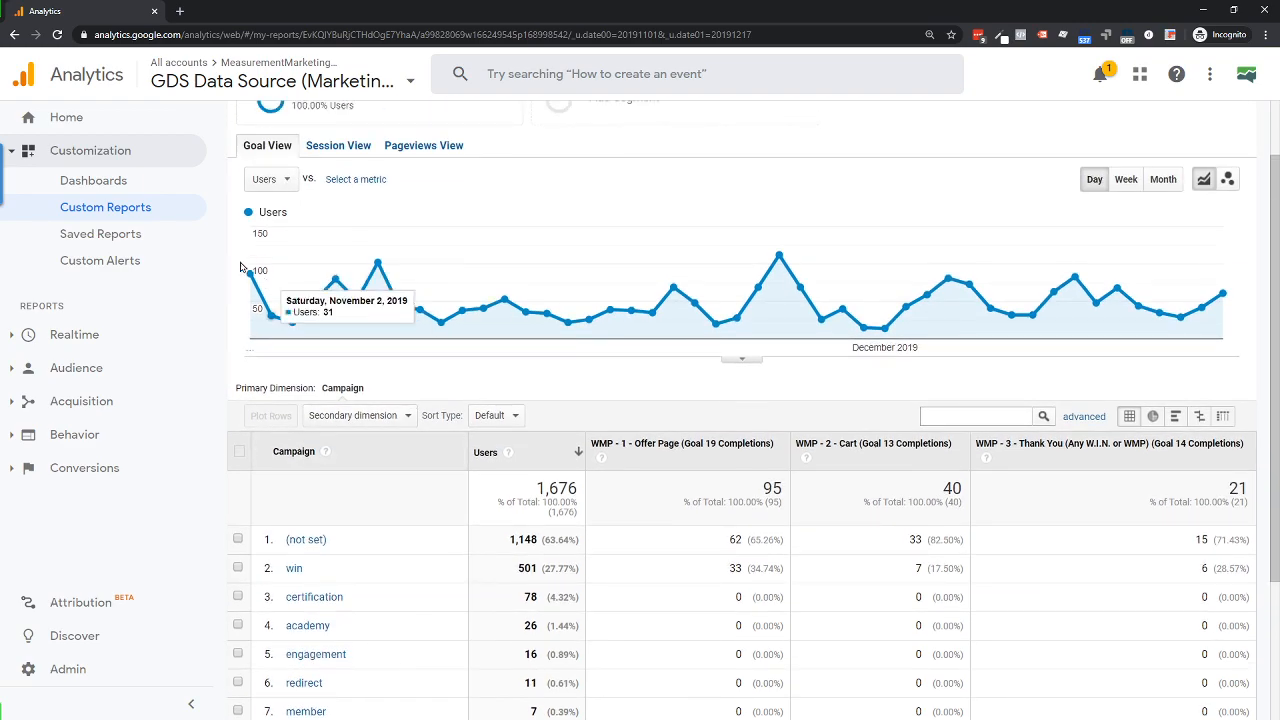
{"action": "left_click", "coordinate": [74, 209]}
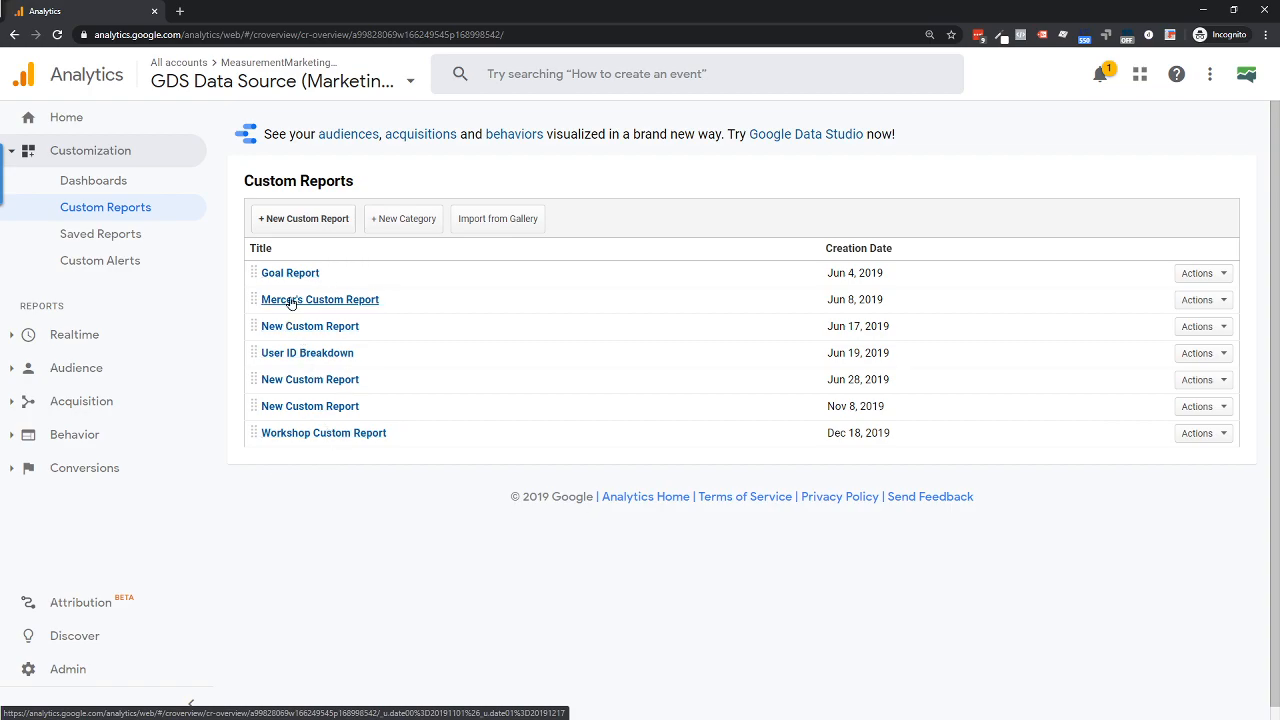
{"action": "left_click", "coordinate": [782, 137]}
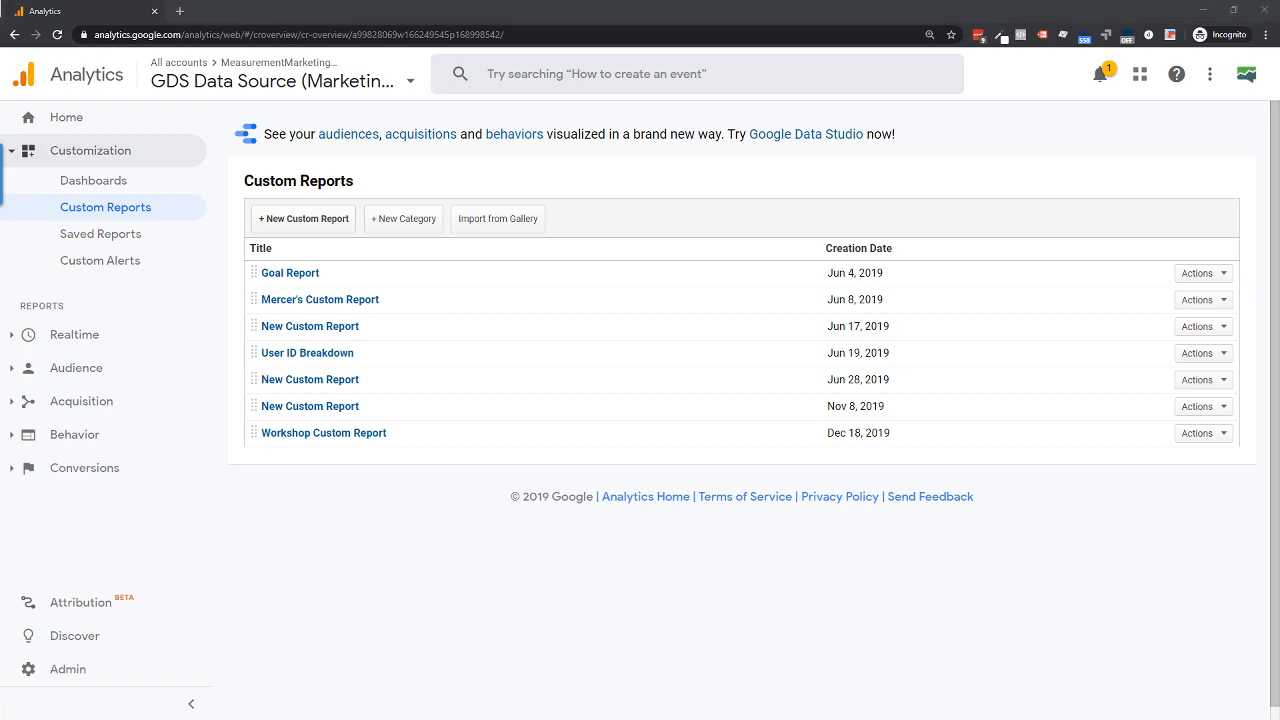